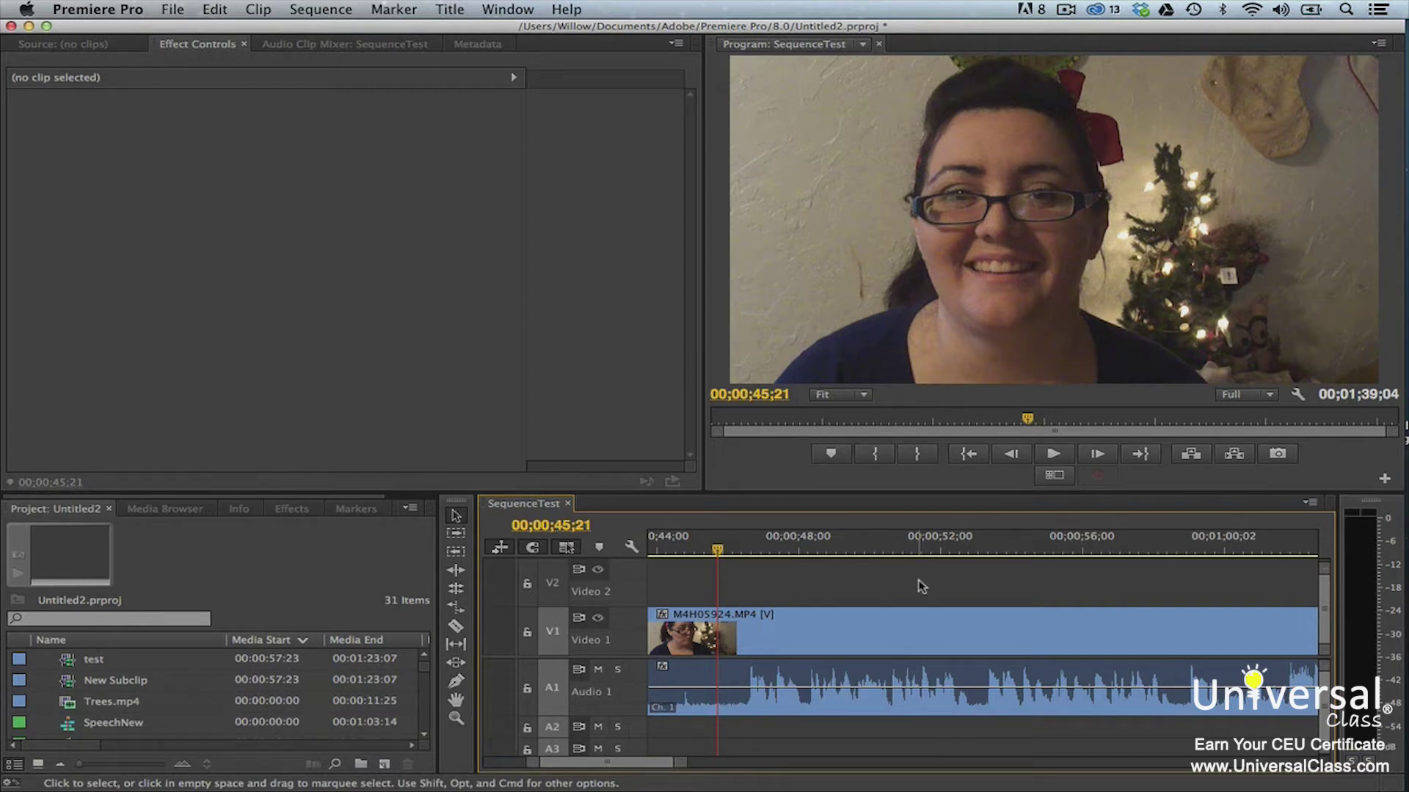
Step: Create a new title named "Christmas Title" with the default 1280 × 720 video settings
click(173, 9)
mouse_move(190, 31)
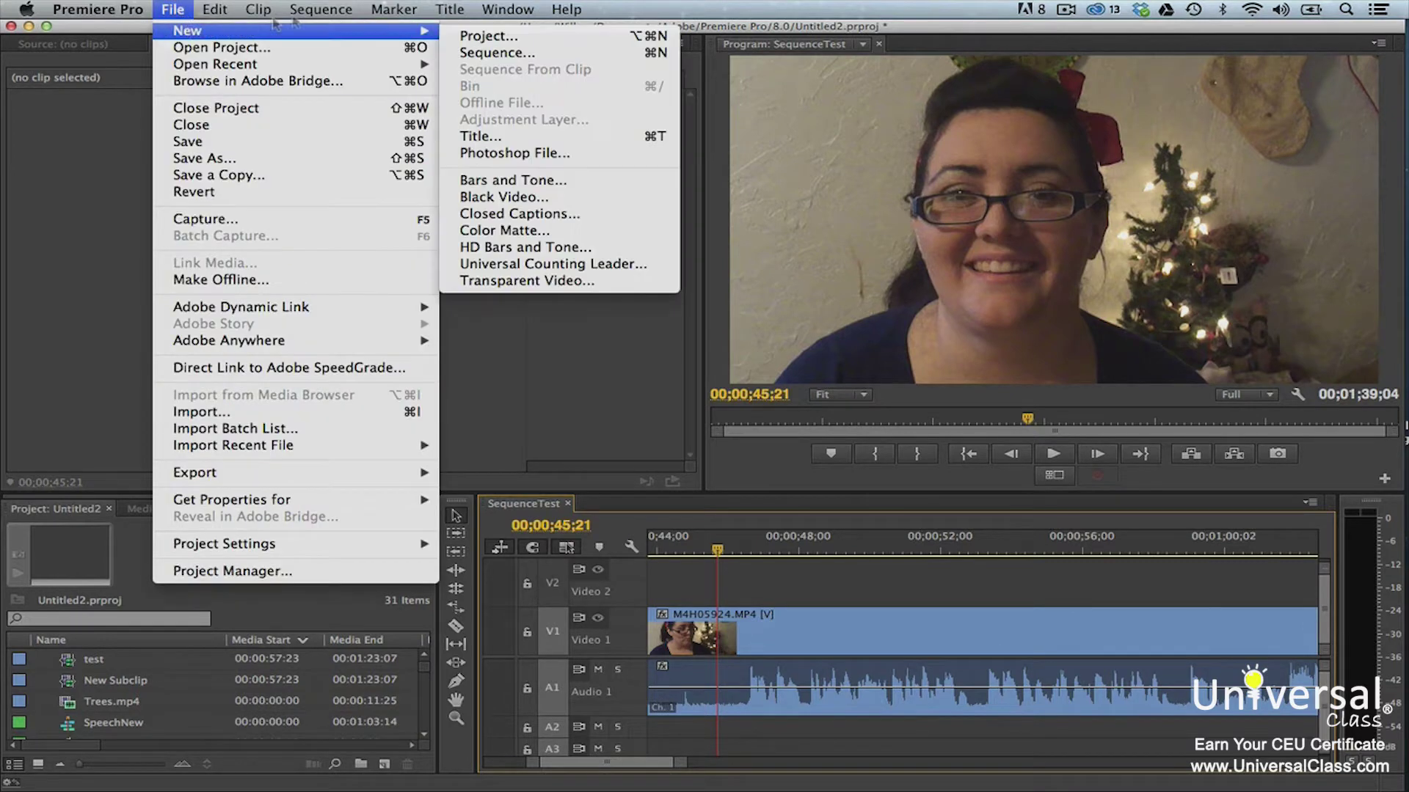
click(498, 139)
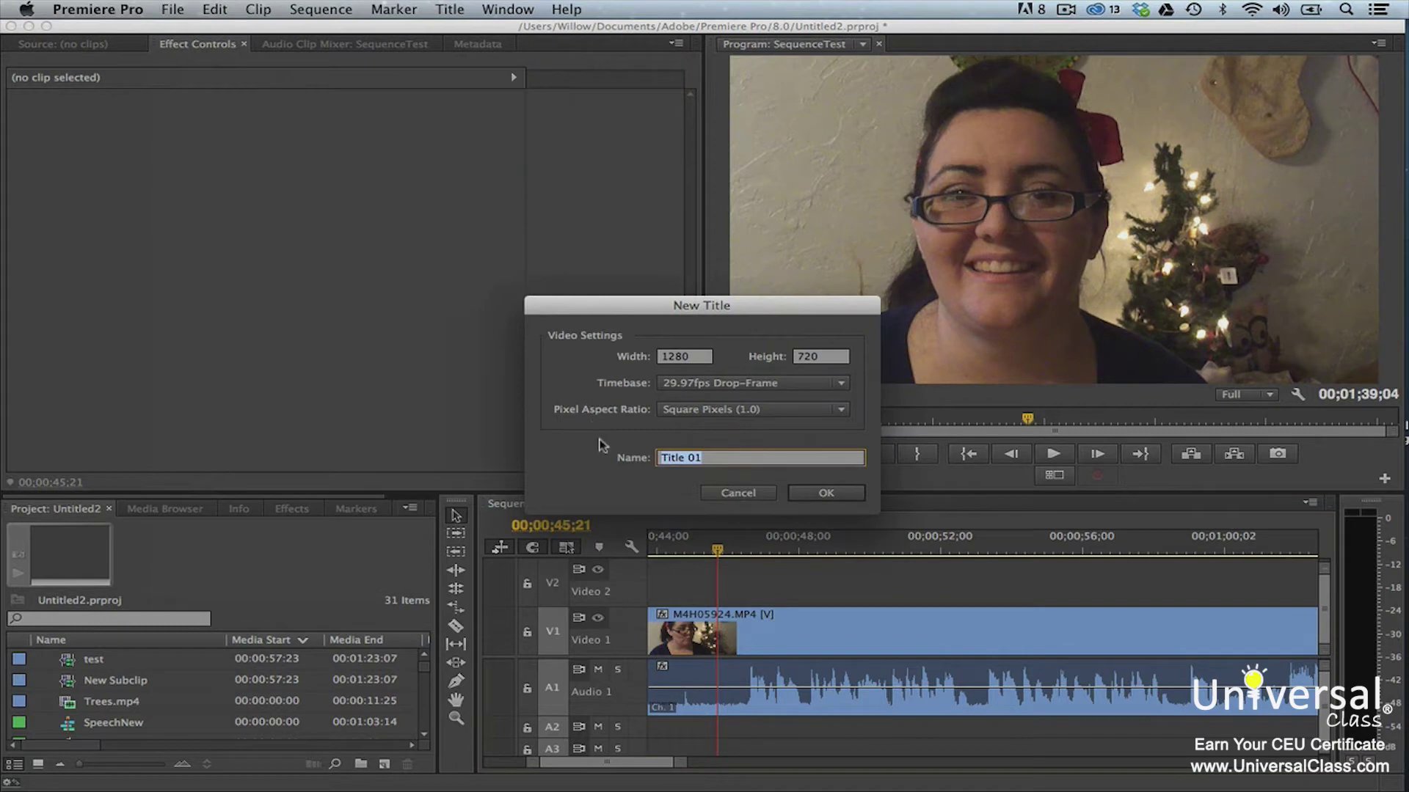
text(Christmas Title)
click(821, 494)
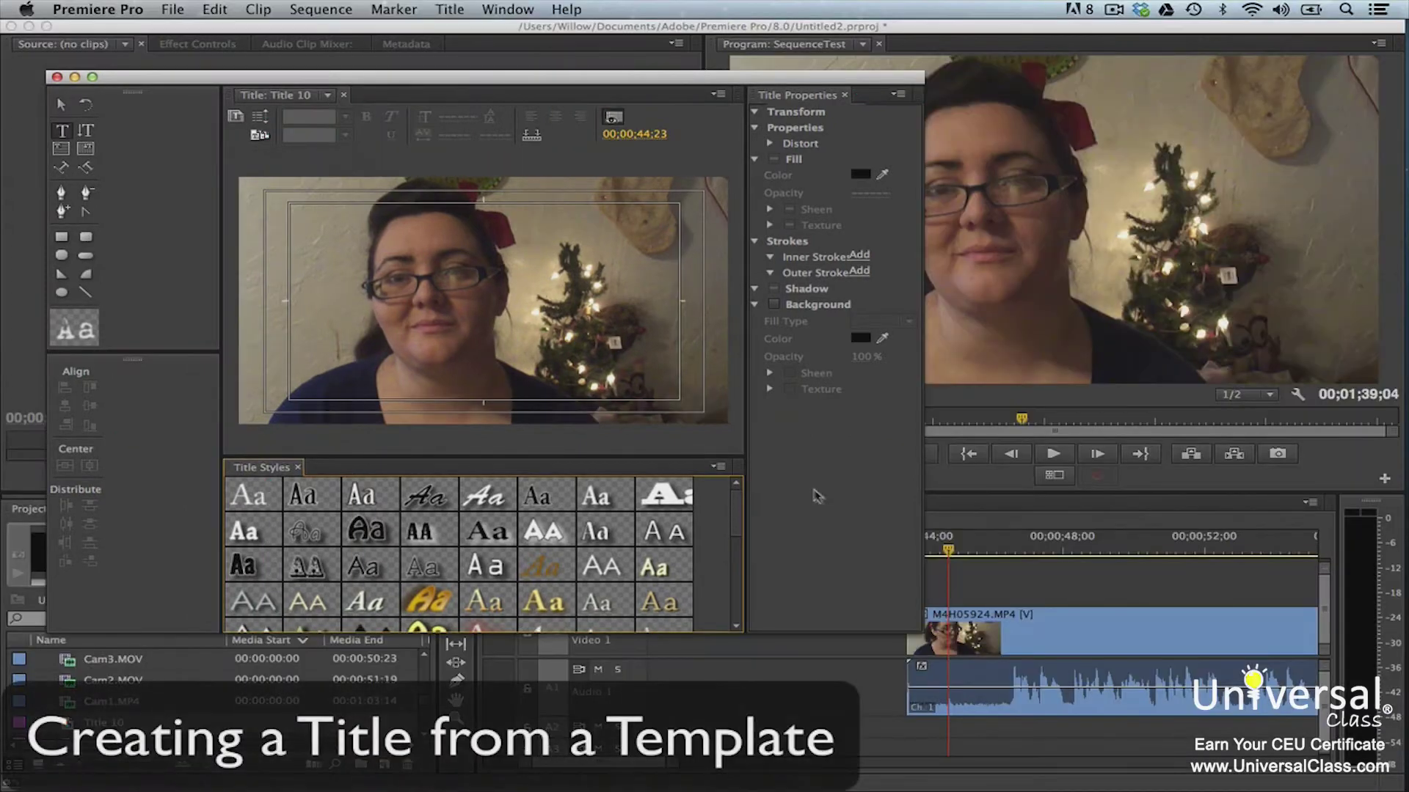
Step: Start importing a file as a title template and browse to the Templates folder of the Adobe Premiere Pro CC 2014 application
click(260, 136)
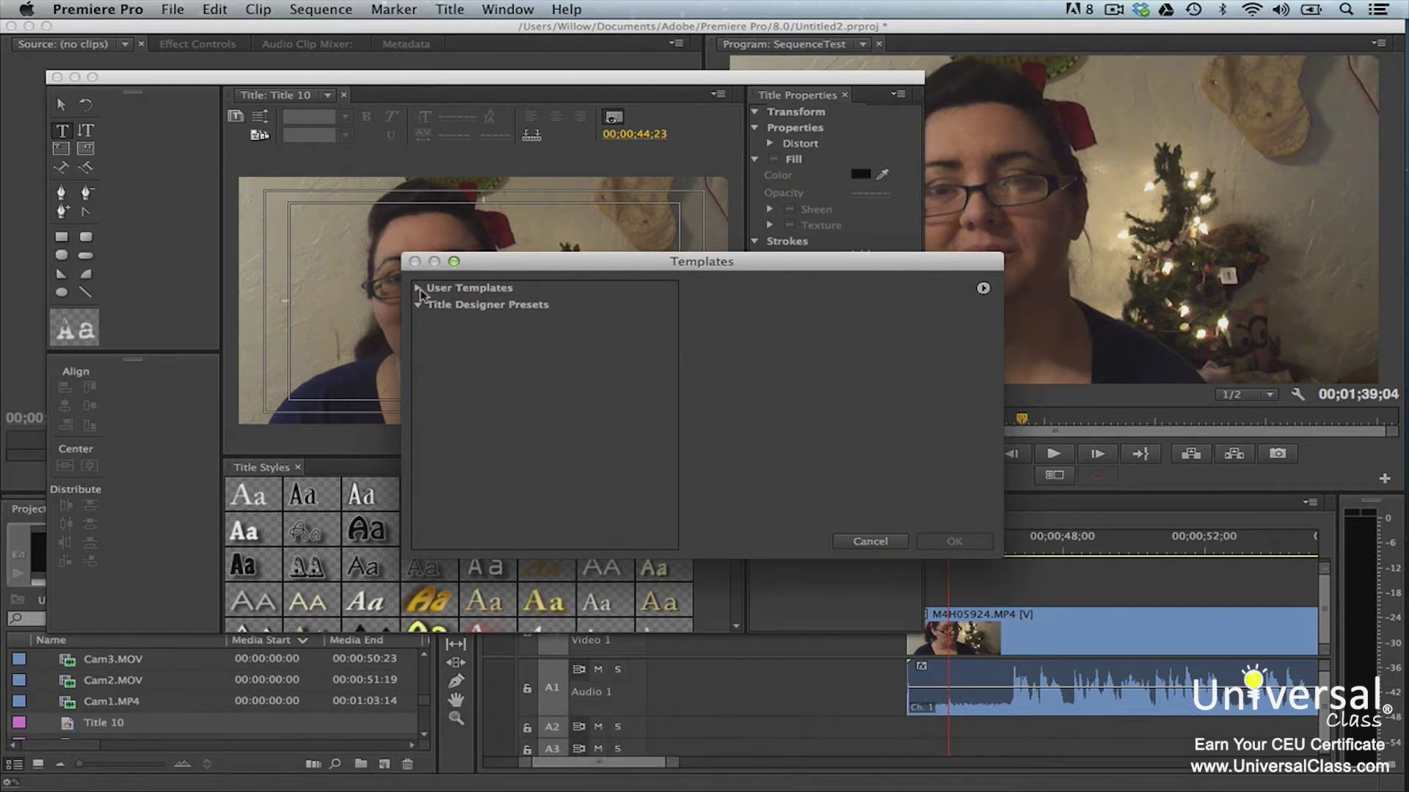
click(983, 288)
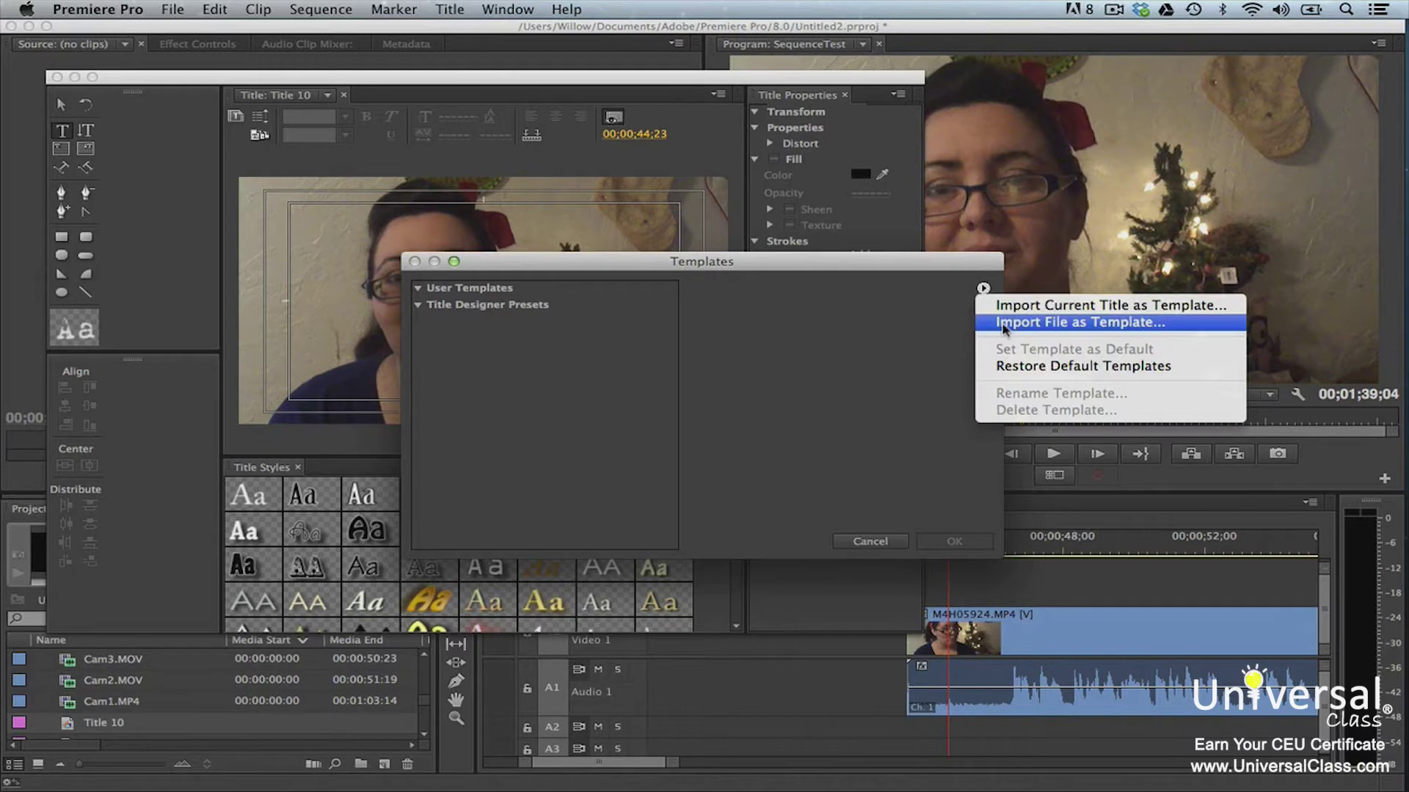
click(1002, 327)
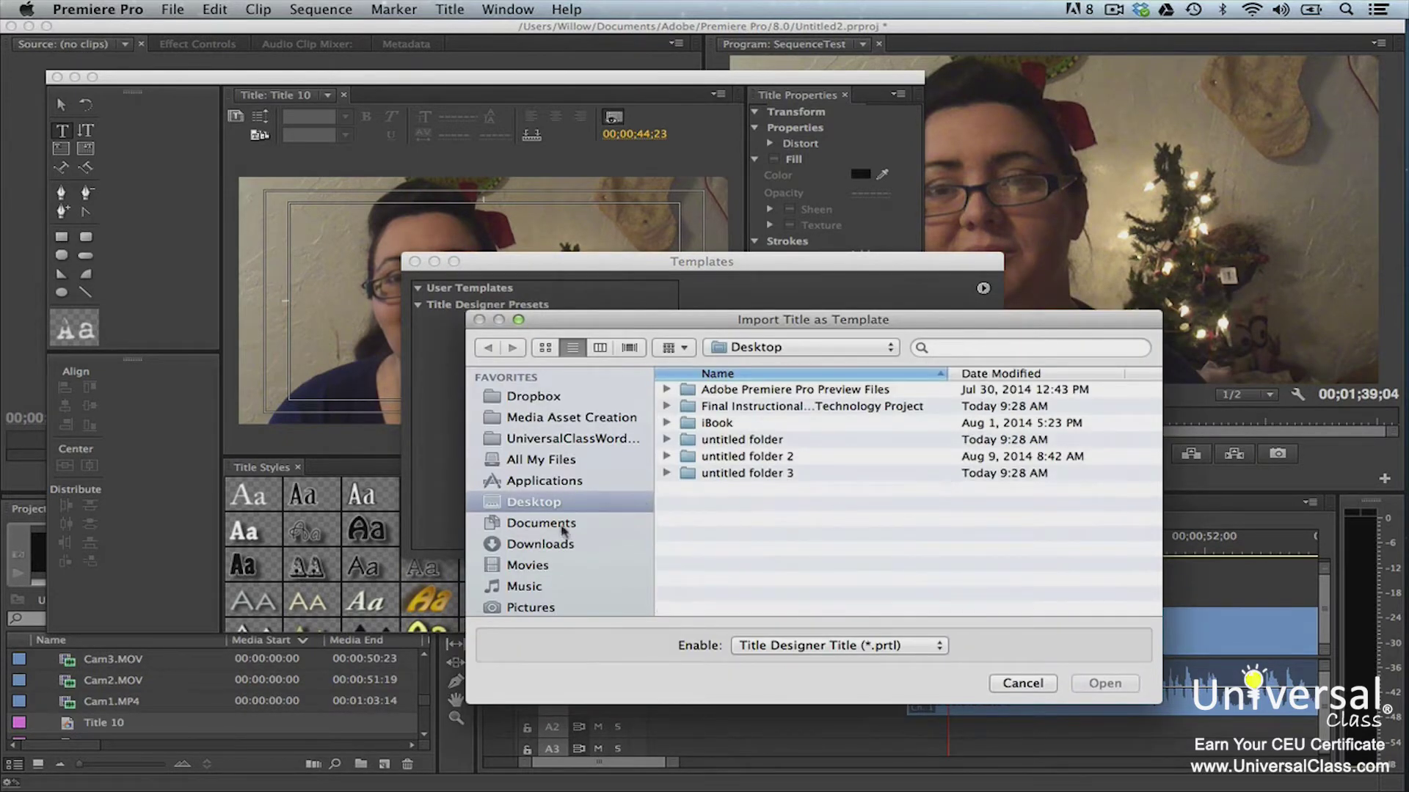
click(564, 486)
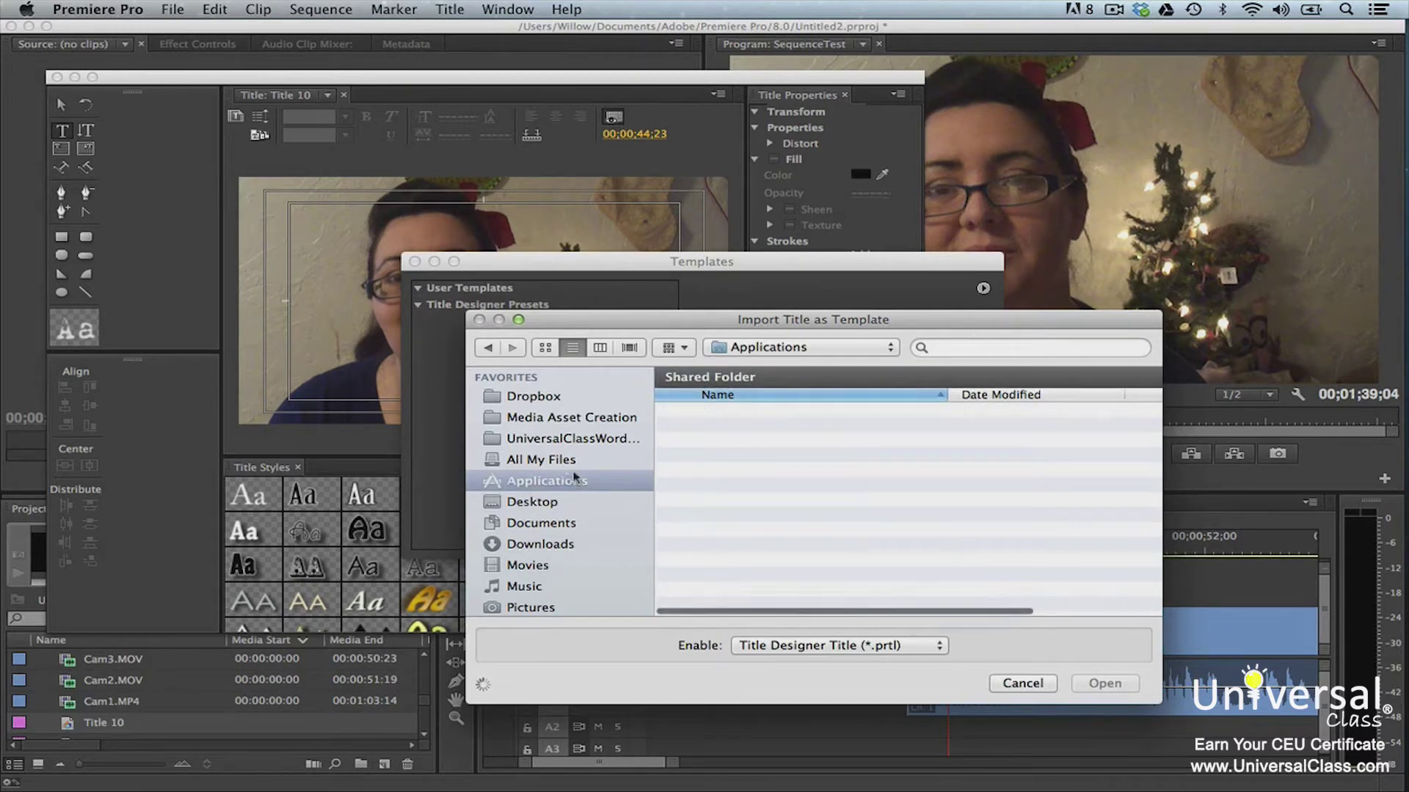
scroll(763, 543, down, 5)
scroll(763, 544, down, 5)
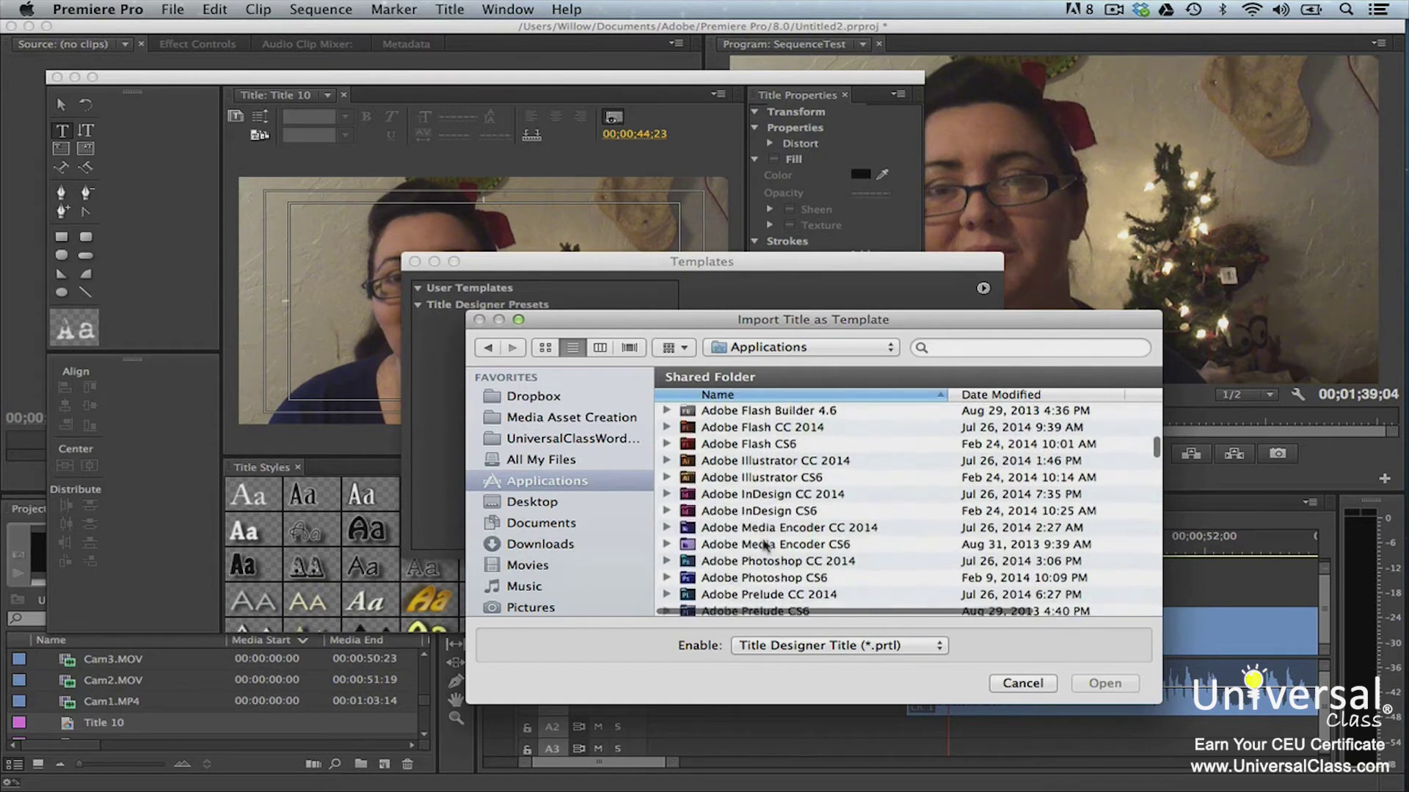
double_click(734, 513)
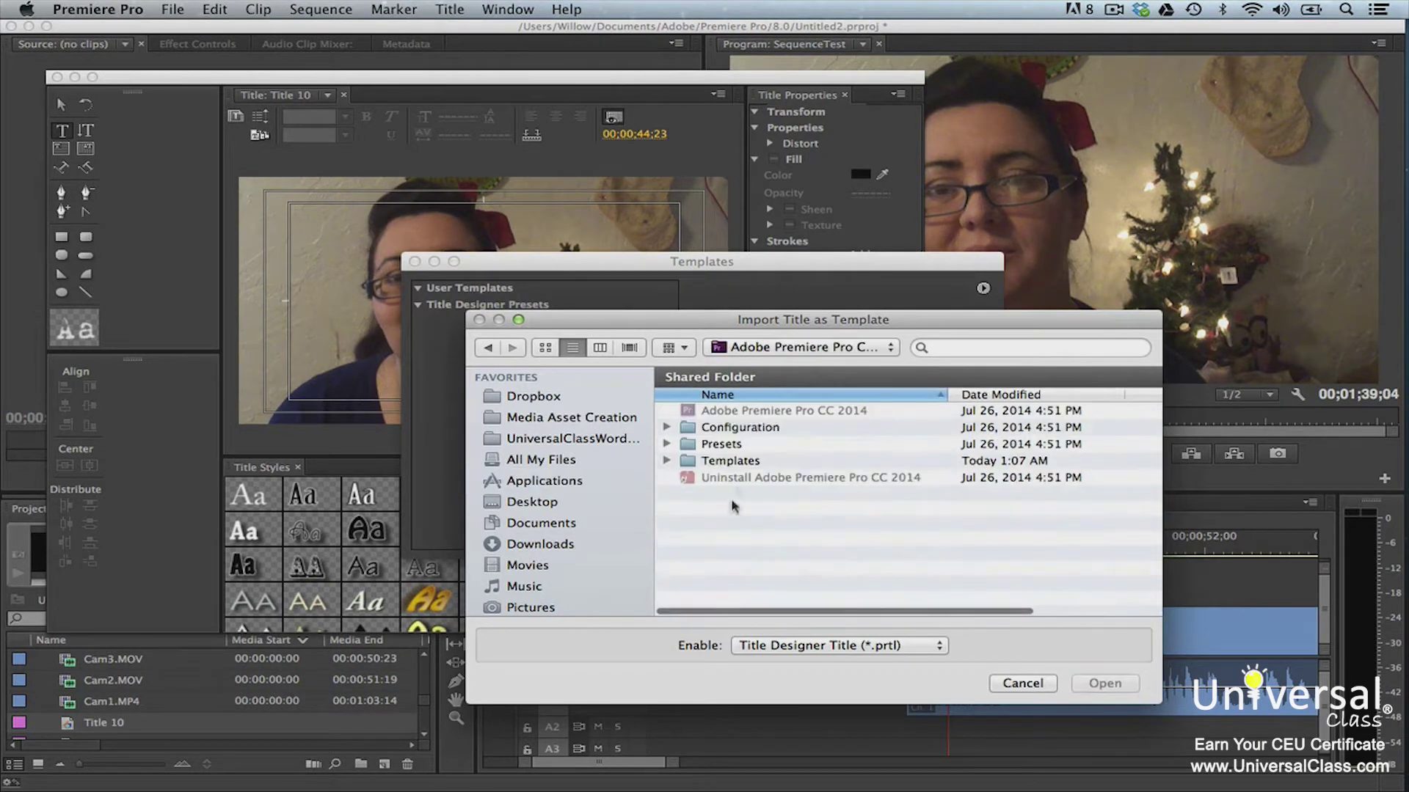
click(732, 461)
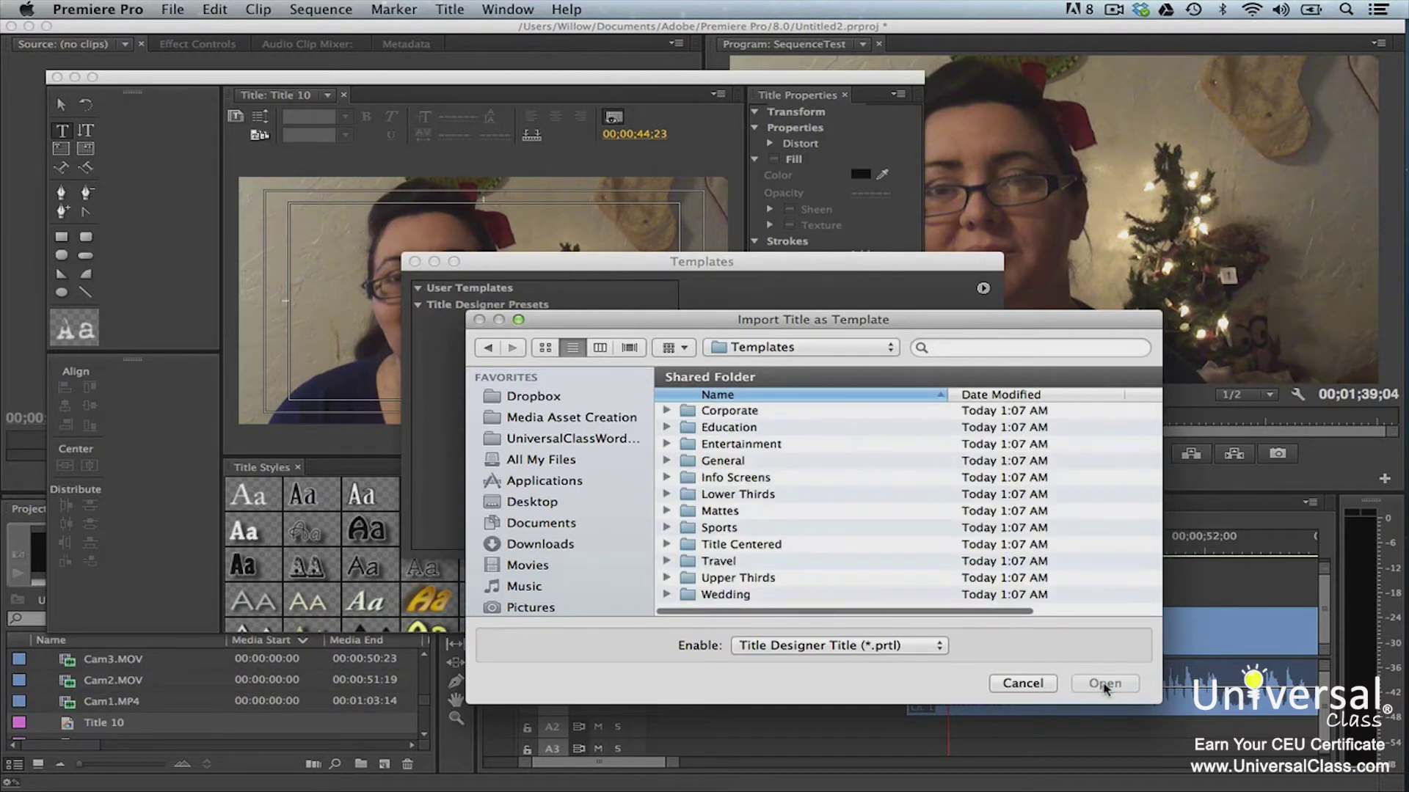
Step: Import Abstract_full.prtl from the Corporate > Abstract folder as a user template named Abstract_full
double_click(737, 415)
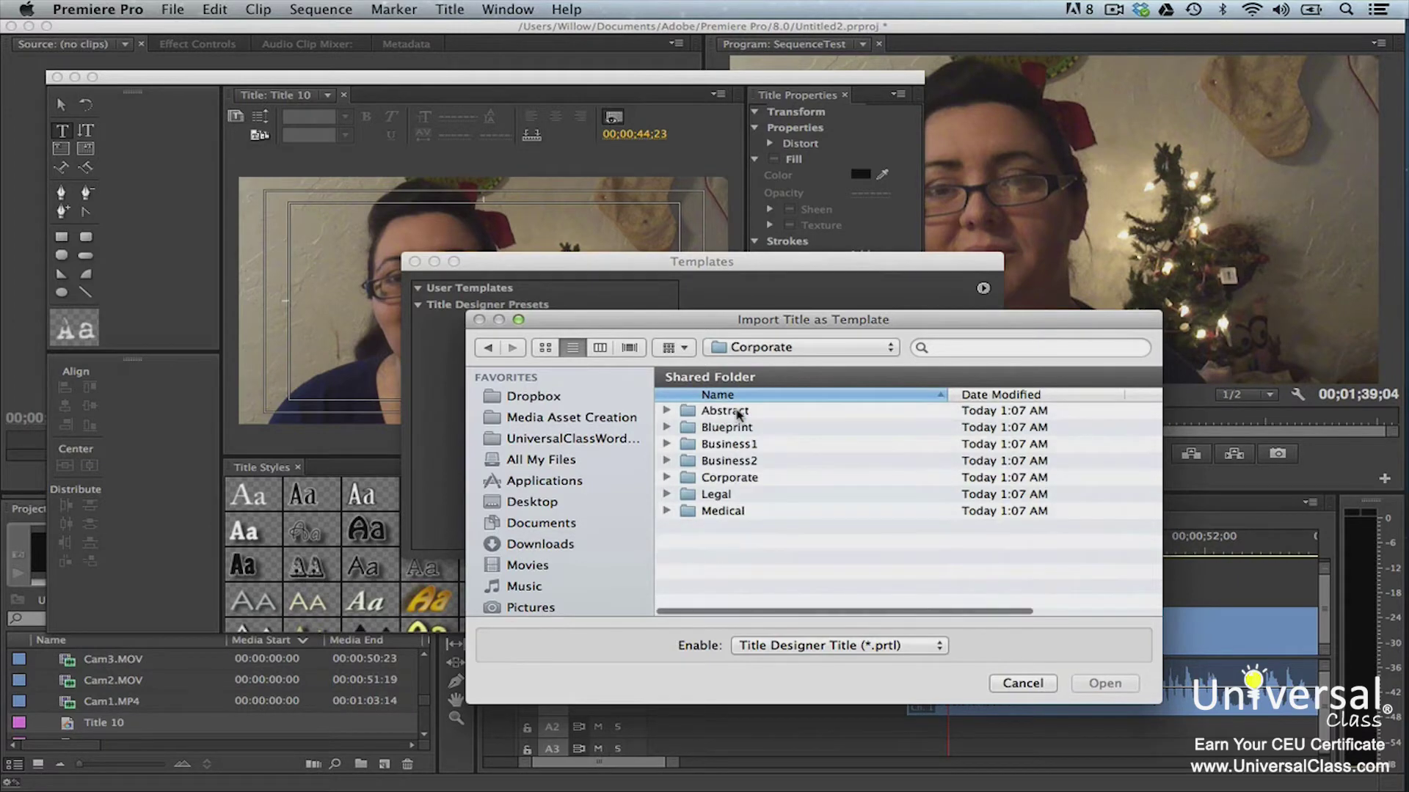
click(737, 415)
double_click(738, 414)
click(737, 415)
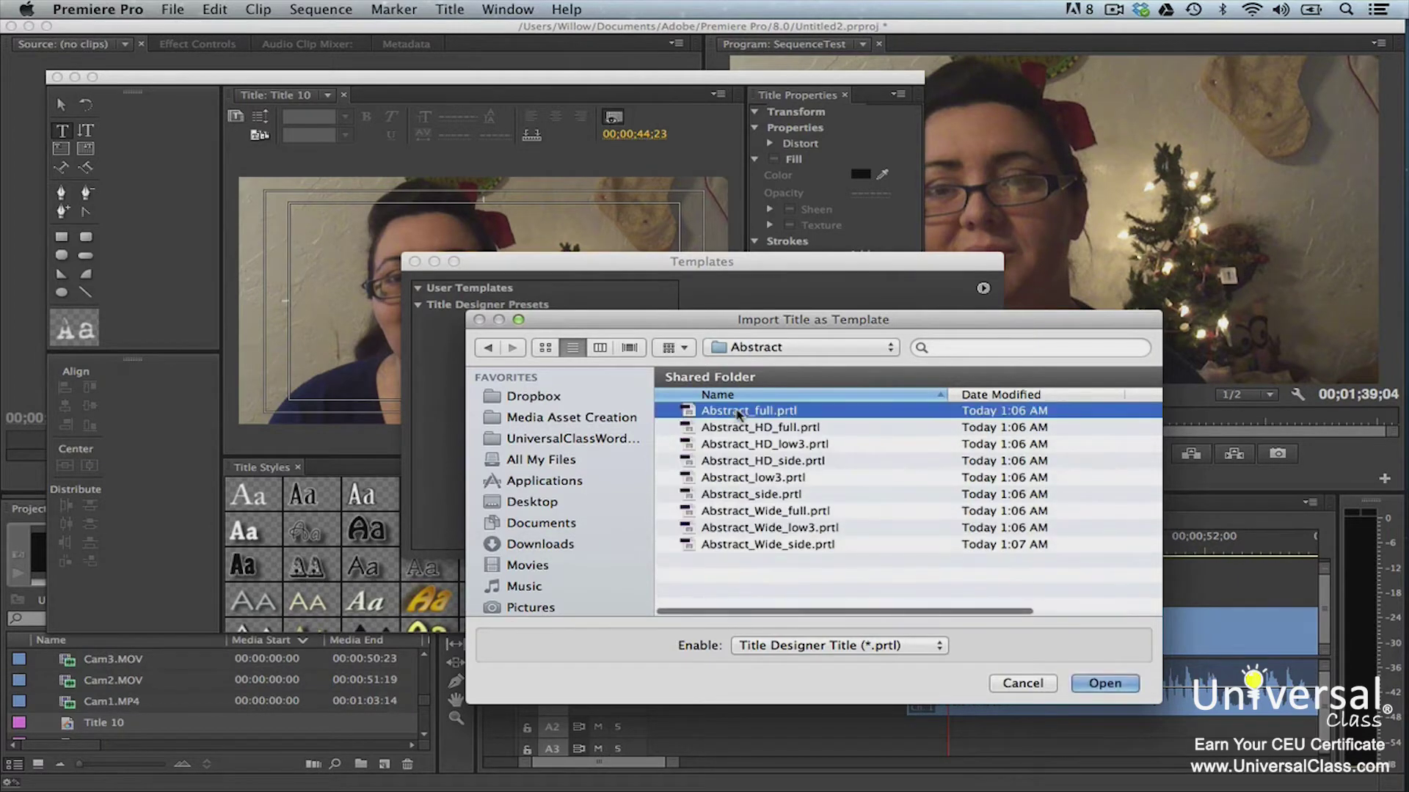
click(1104, 684)
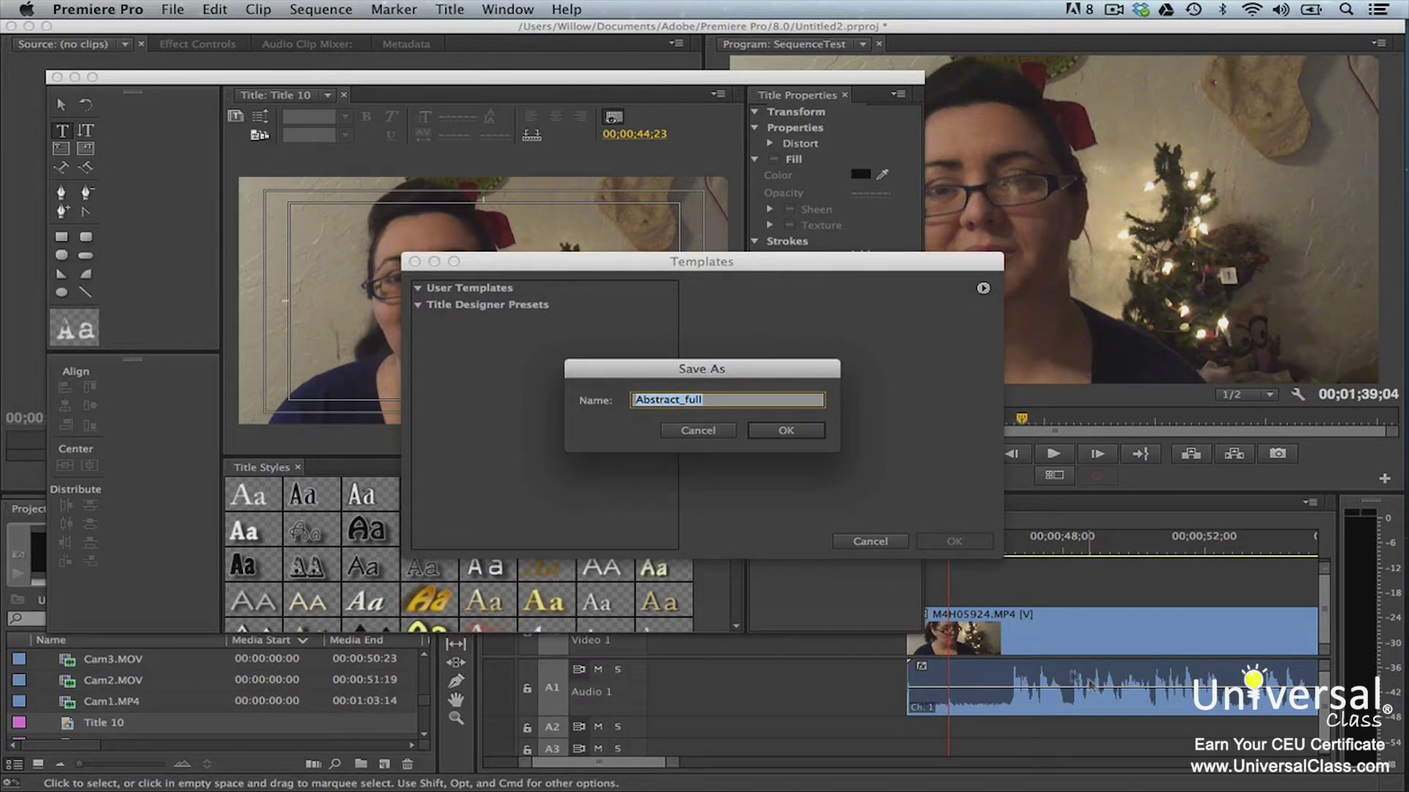
click(765, 432)
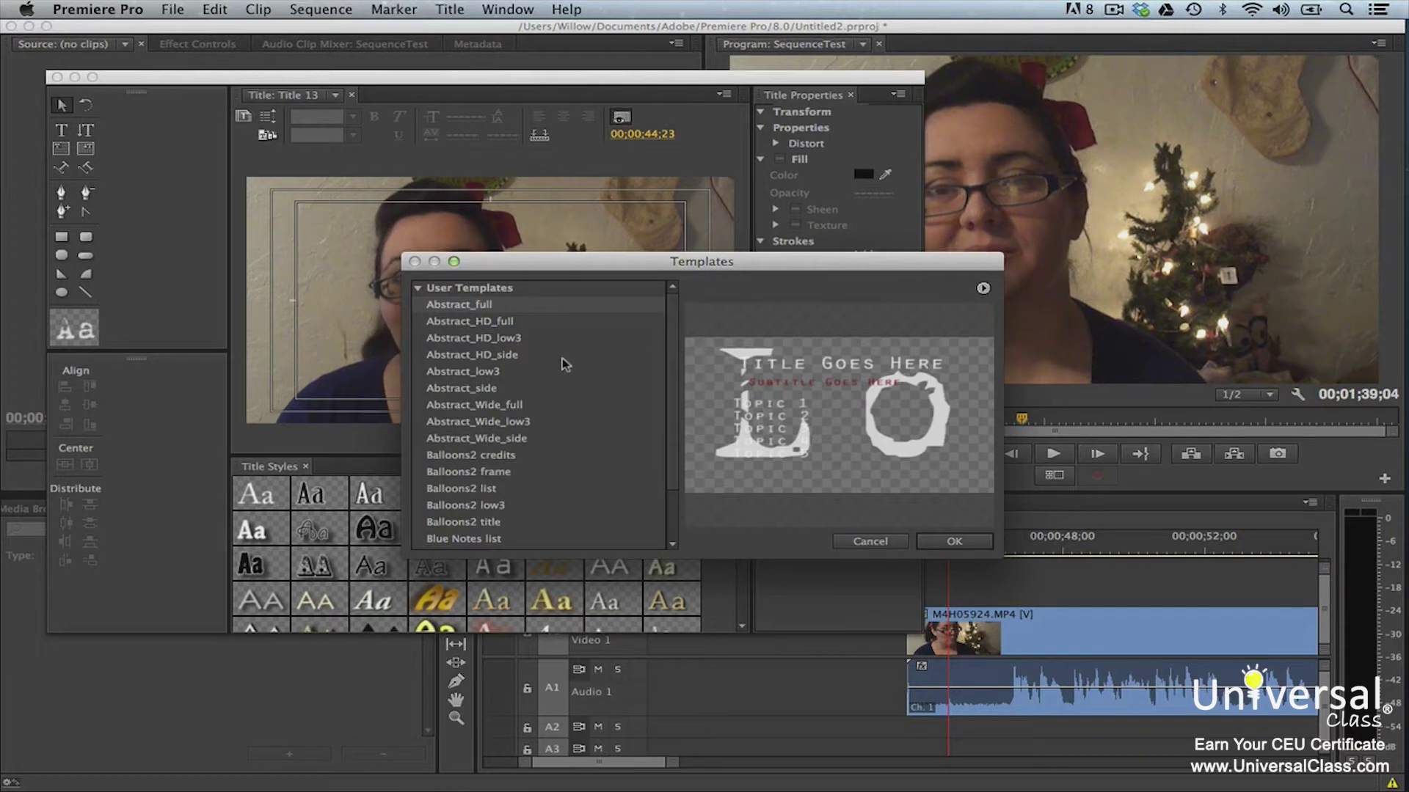
Step: Preview Abstract_HD_side and Abstract_Wide_full, then apply the Balloons2 credits template to the title
click(563, 358)
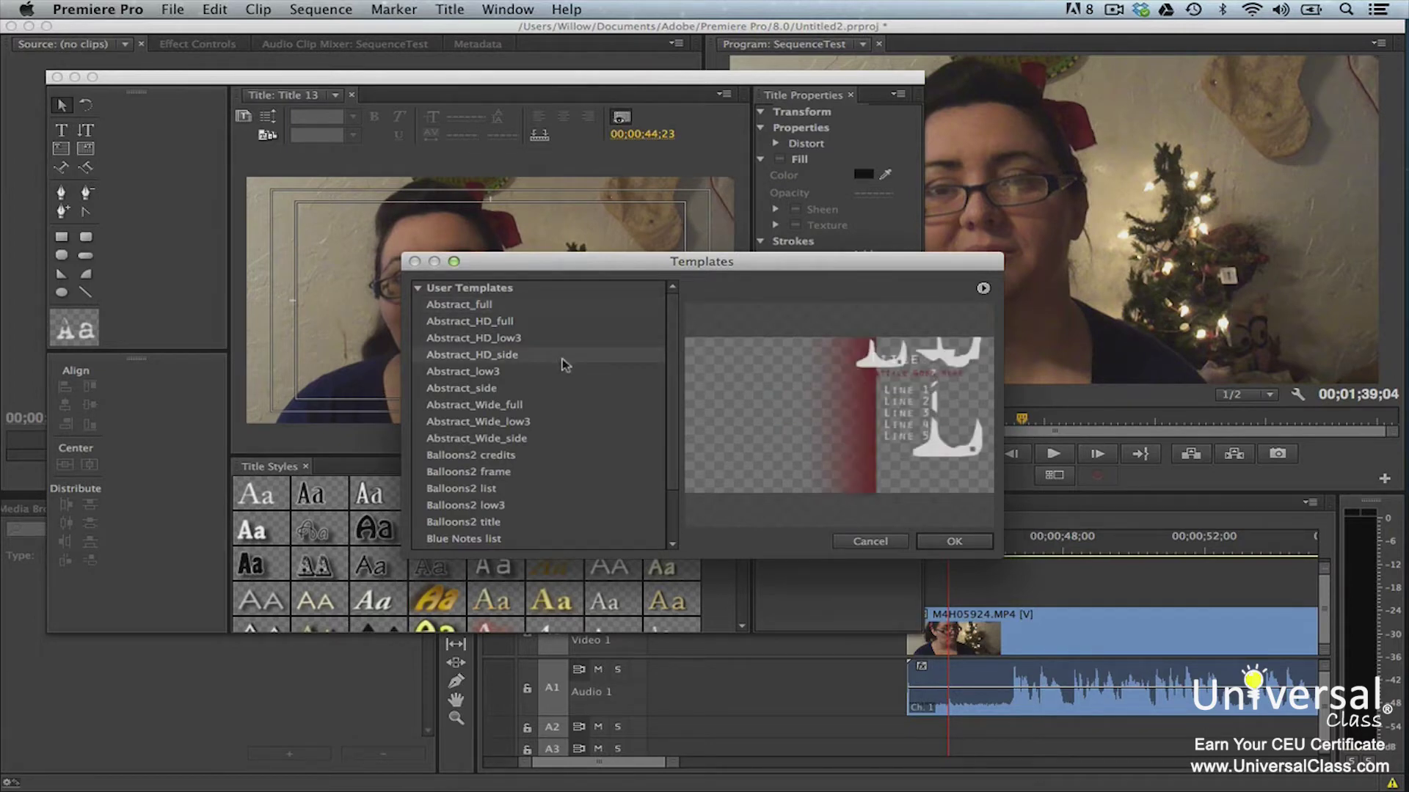
click(556, 406)
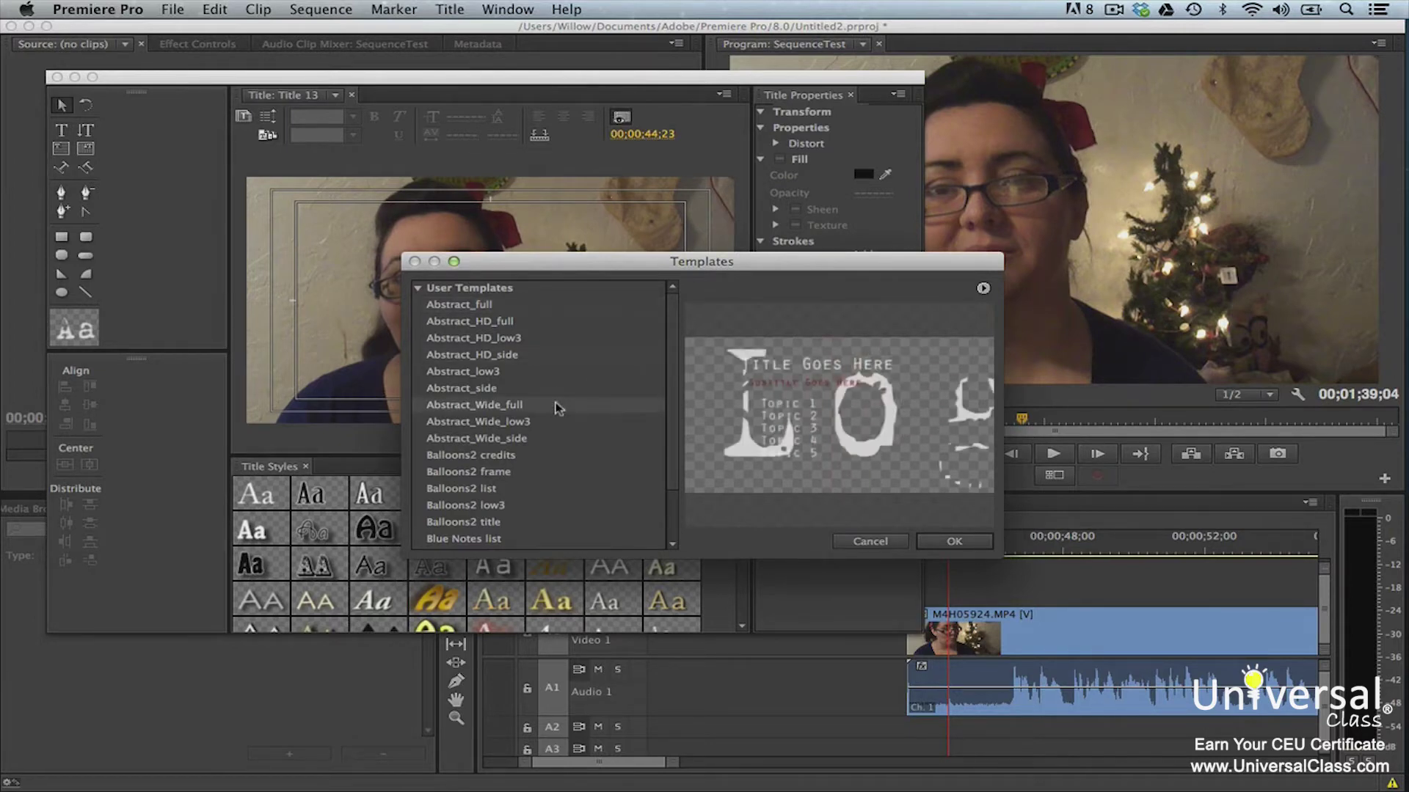
click(551, 455)
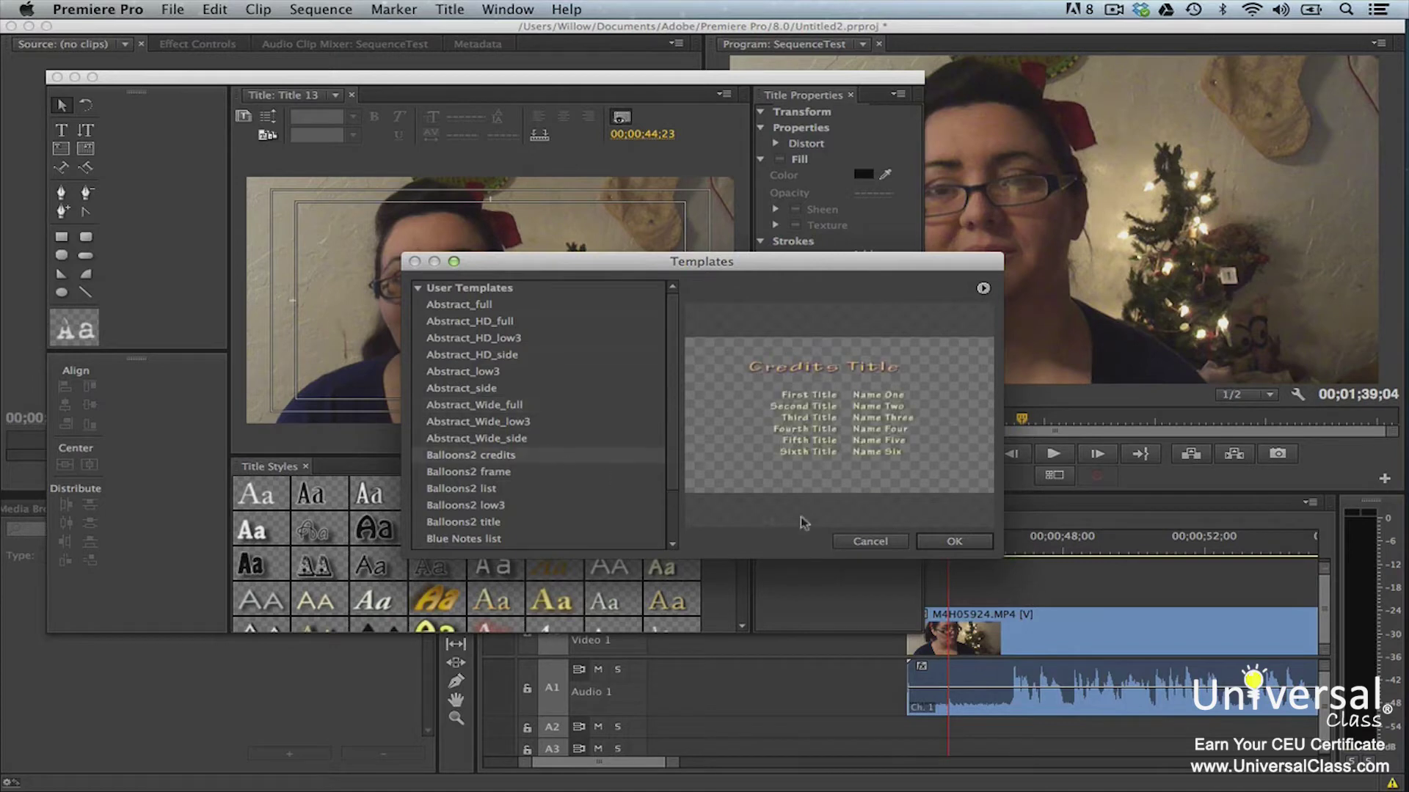
click(948, 542)
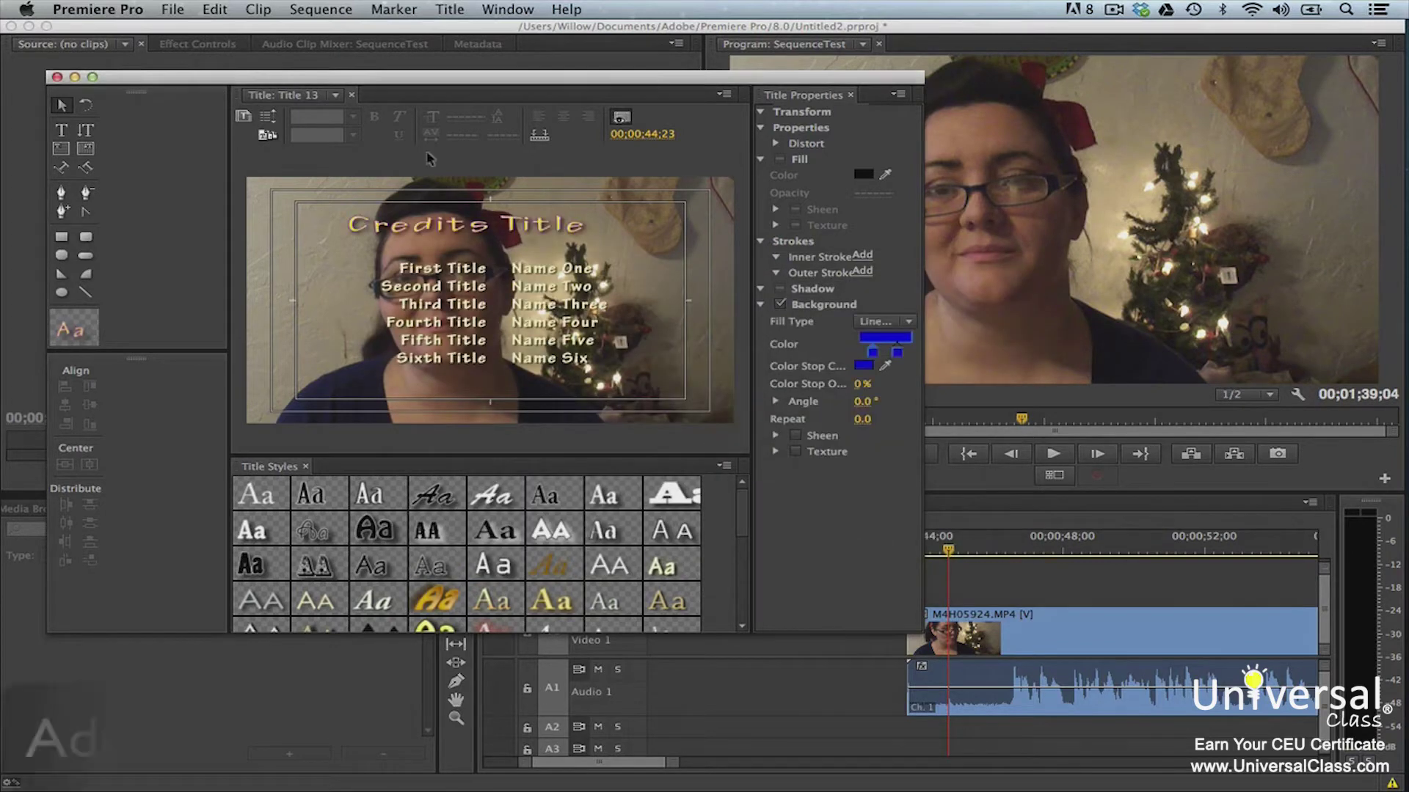
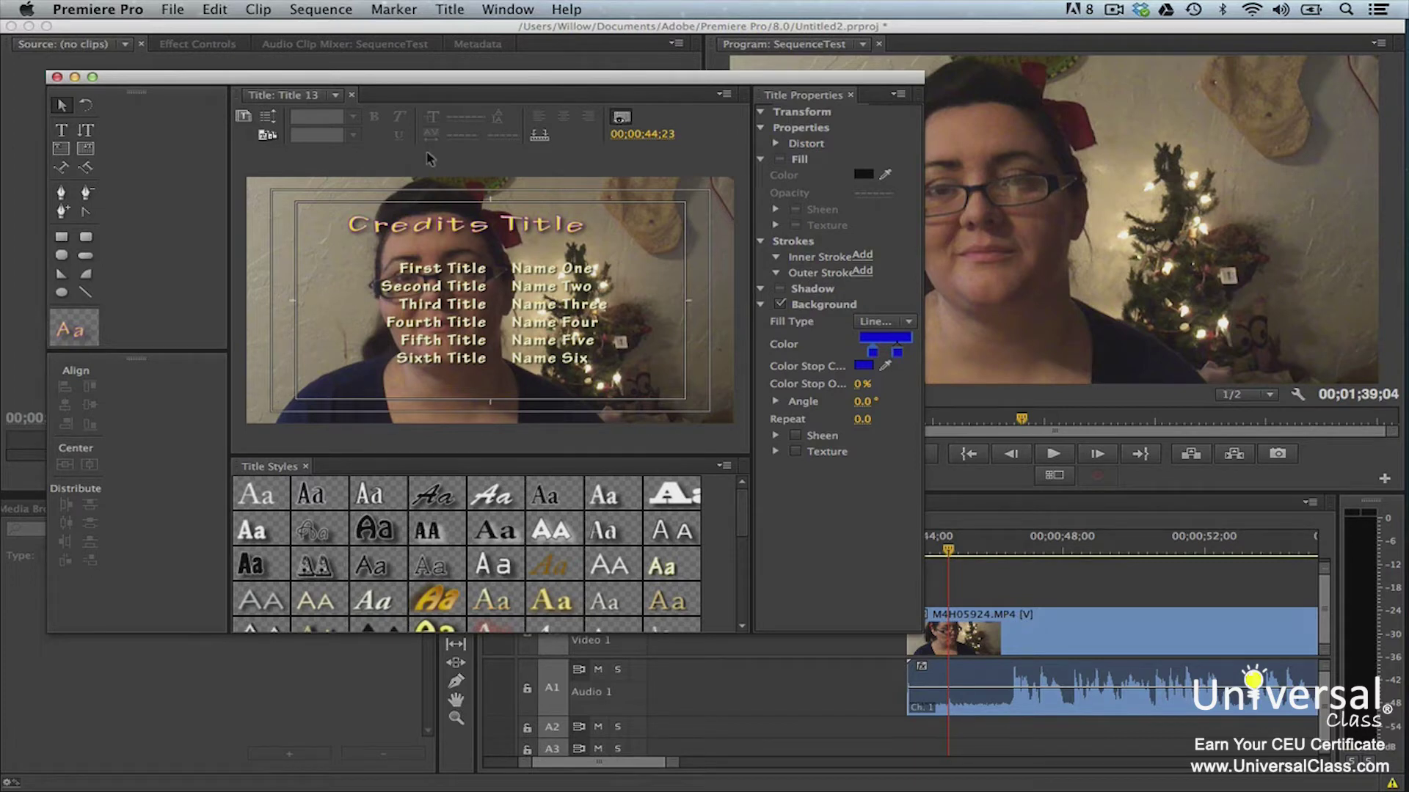
Step: Save the current credits title as a template named "Christmas" and close the Templates dialog
click(269, 138)
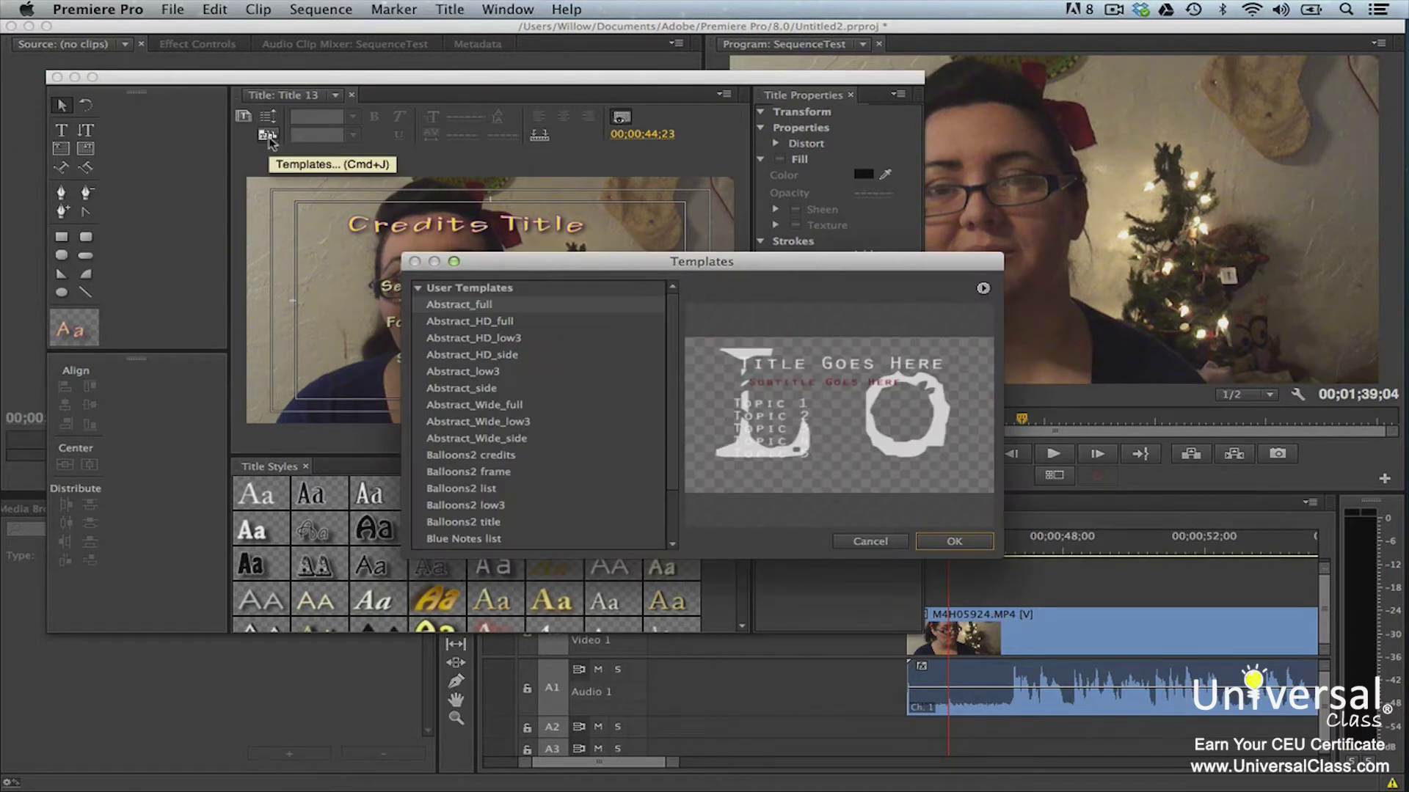
click(983, 288)
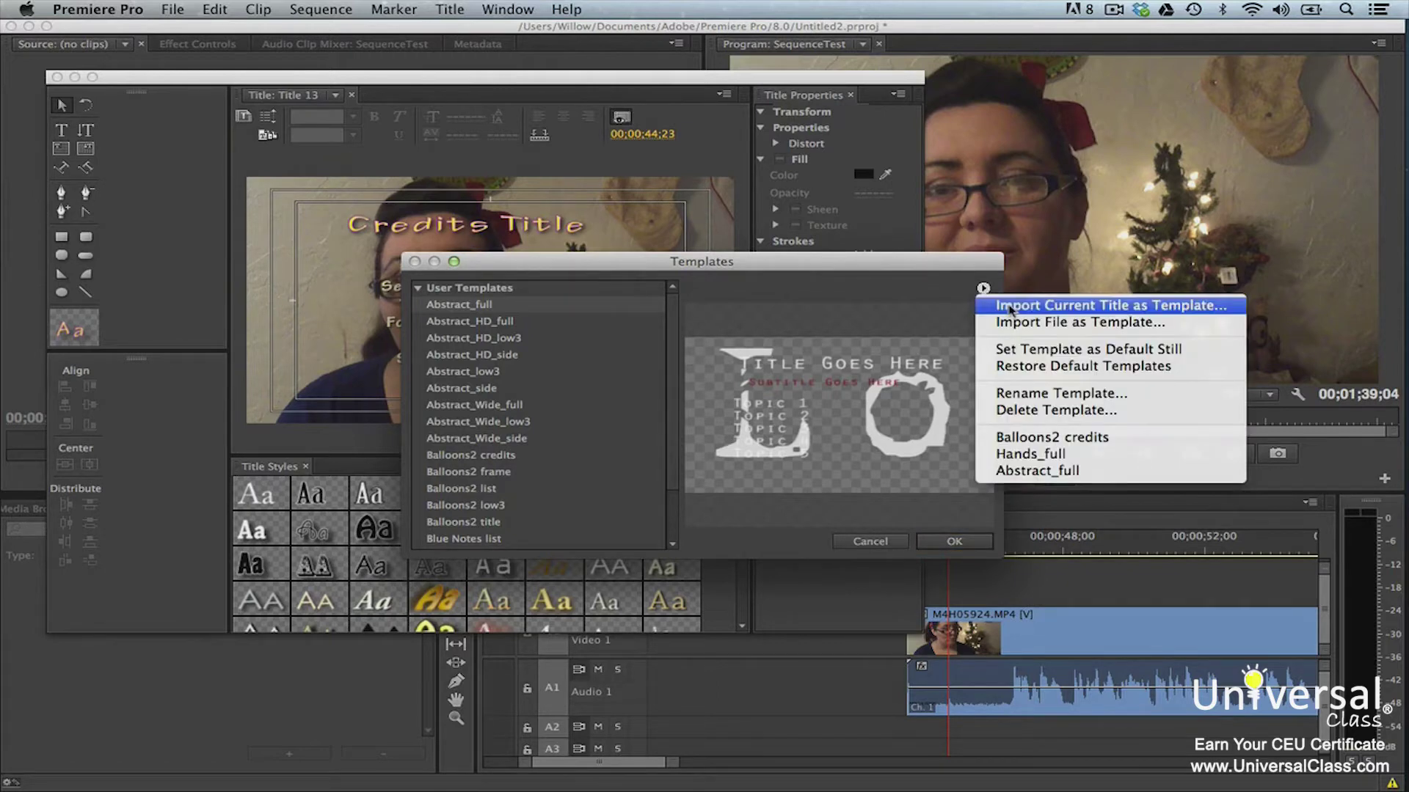
click(1011, 307)
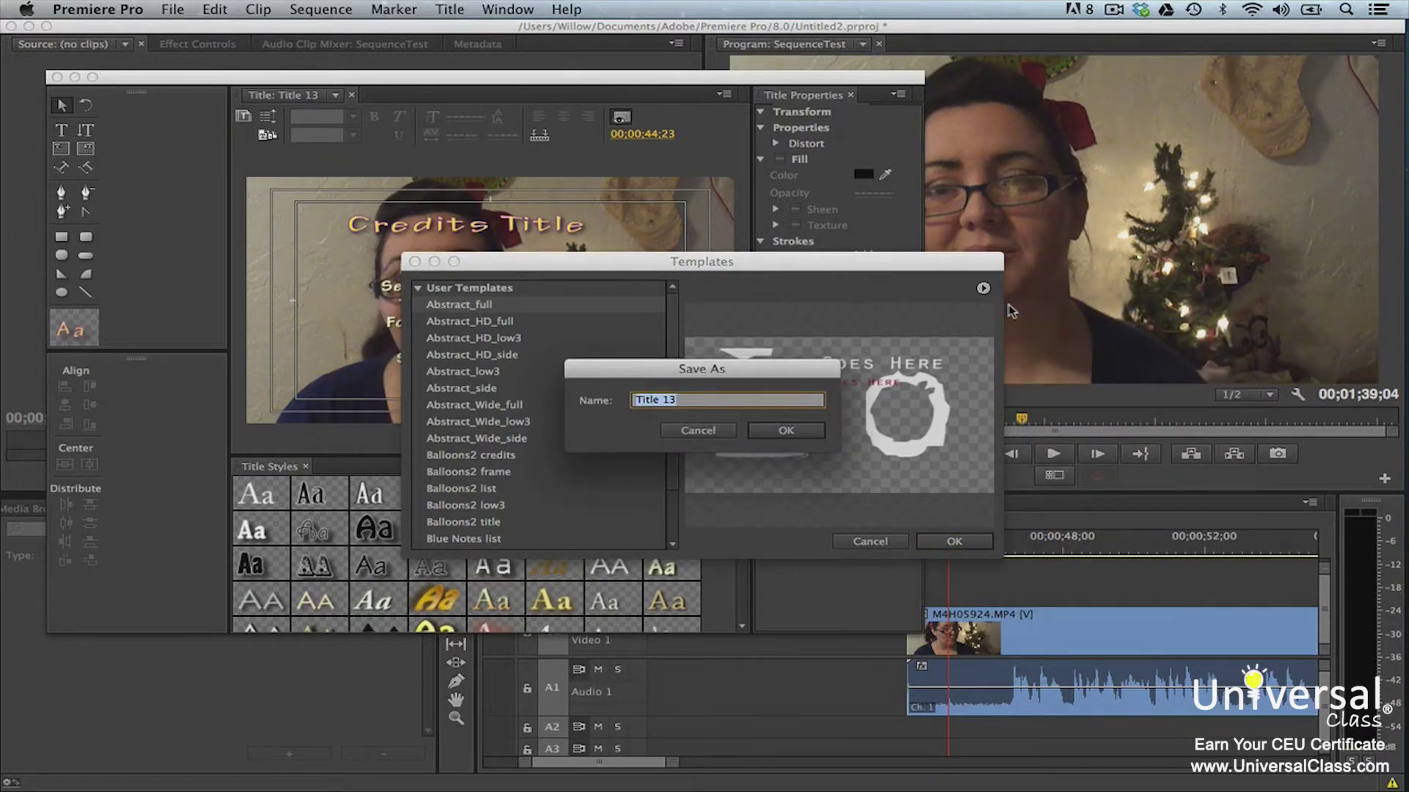
text(Christmas)
click(787, 430)
click(950, 539)
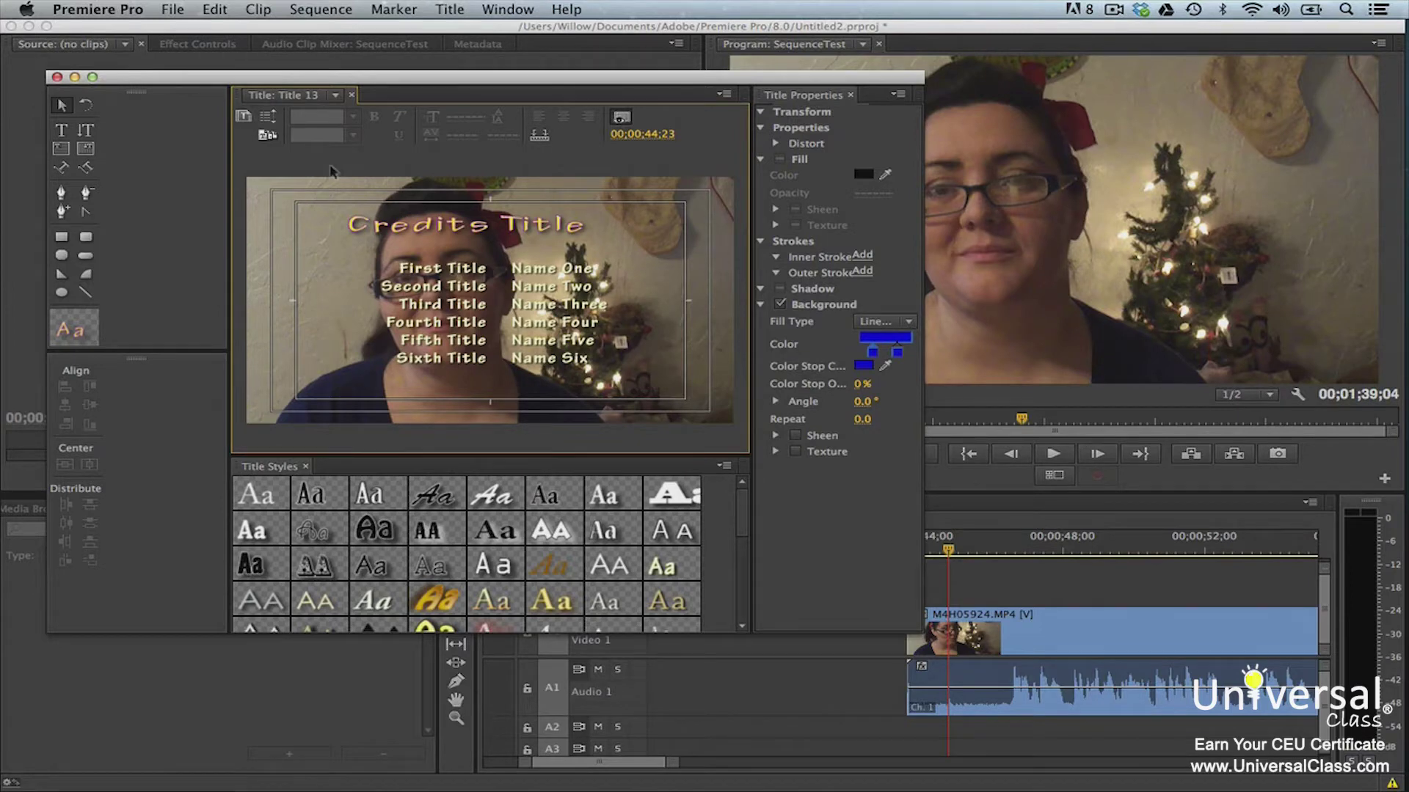
Step: Apply the Abstract_low3 user template to the current title
click(267, 134)
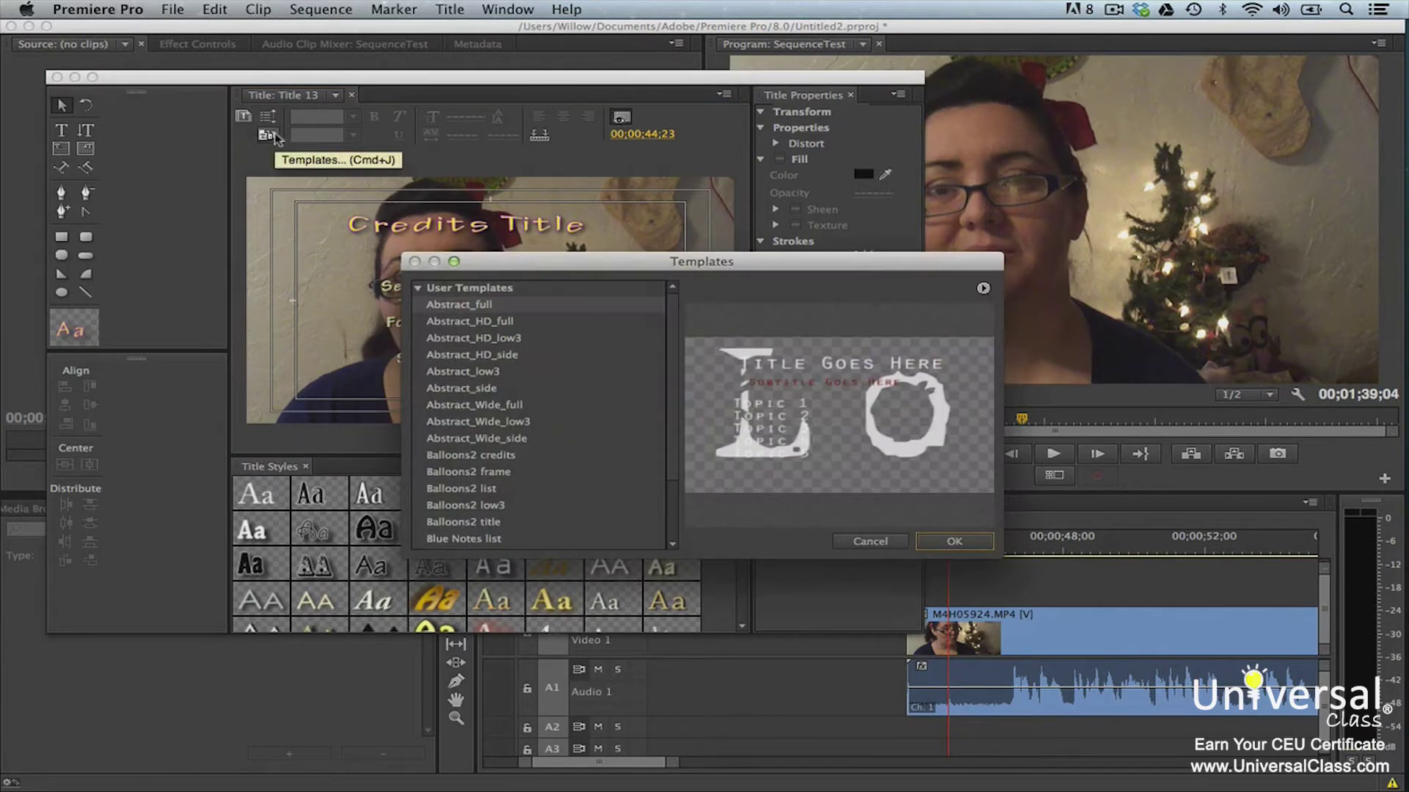
click(489, 373)
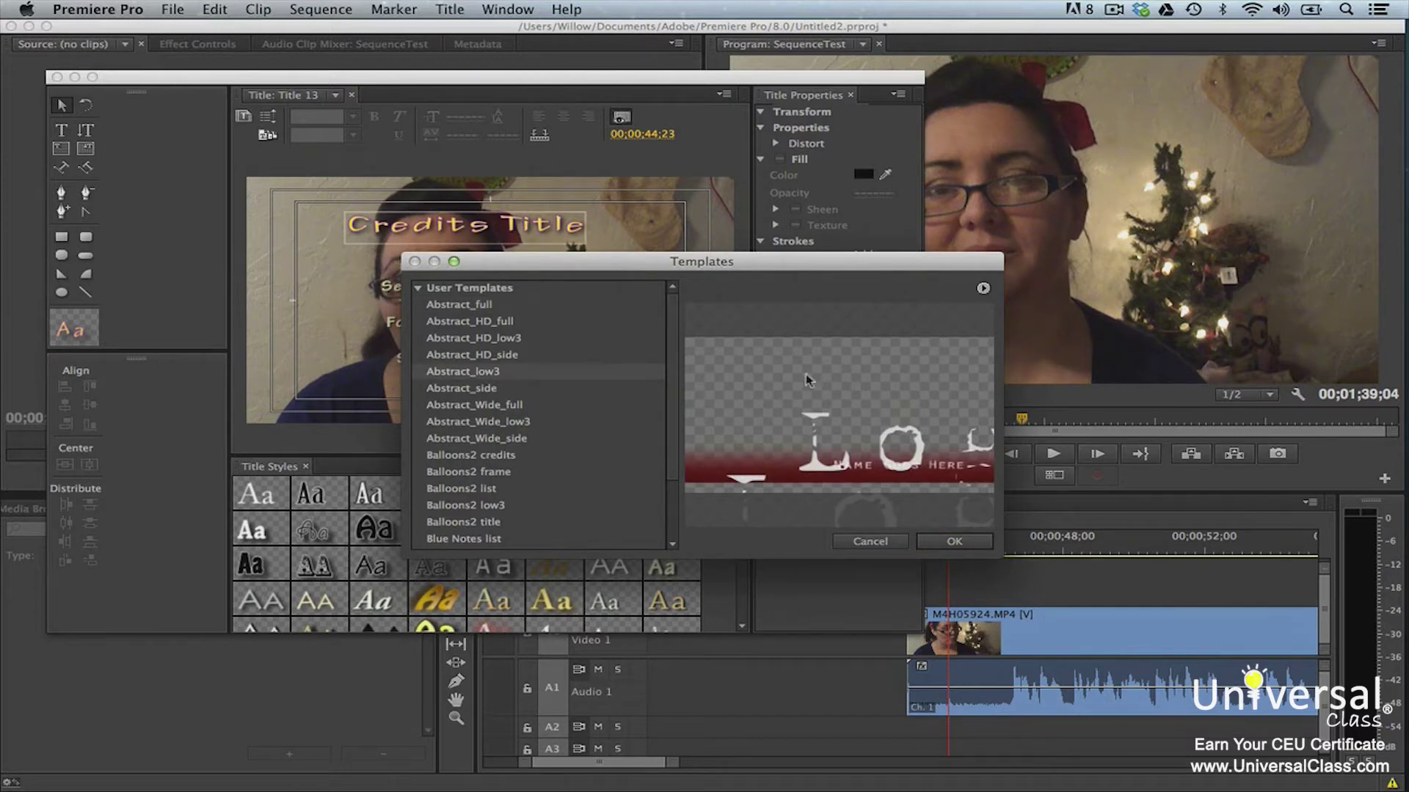
click(983, 288)
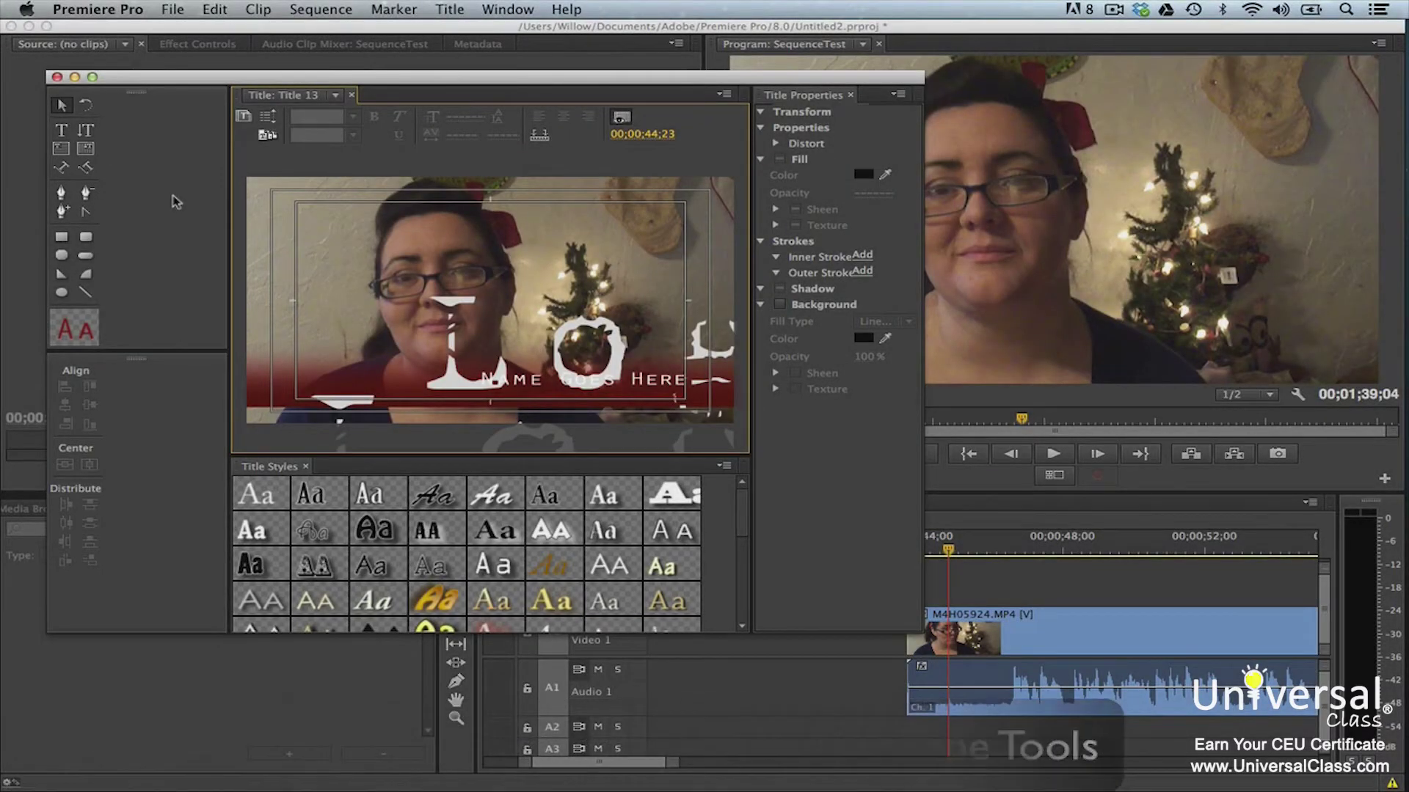
Step: Replace the "Name Goes Here" placeholder in the lower-third title with "Merry Christmas" and leave text editing
click(63, 130)
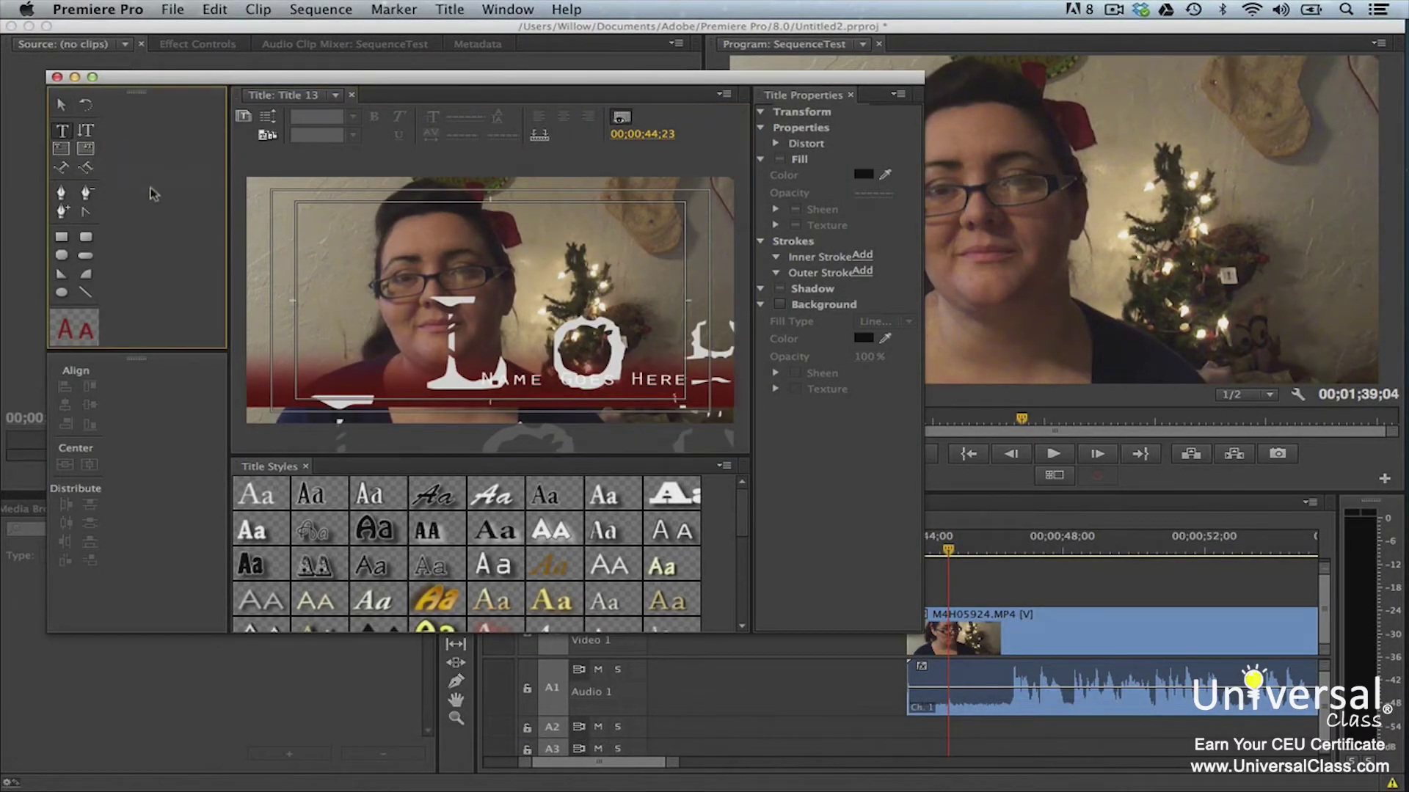
click(485, 374)
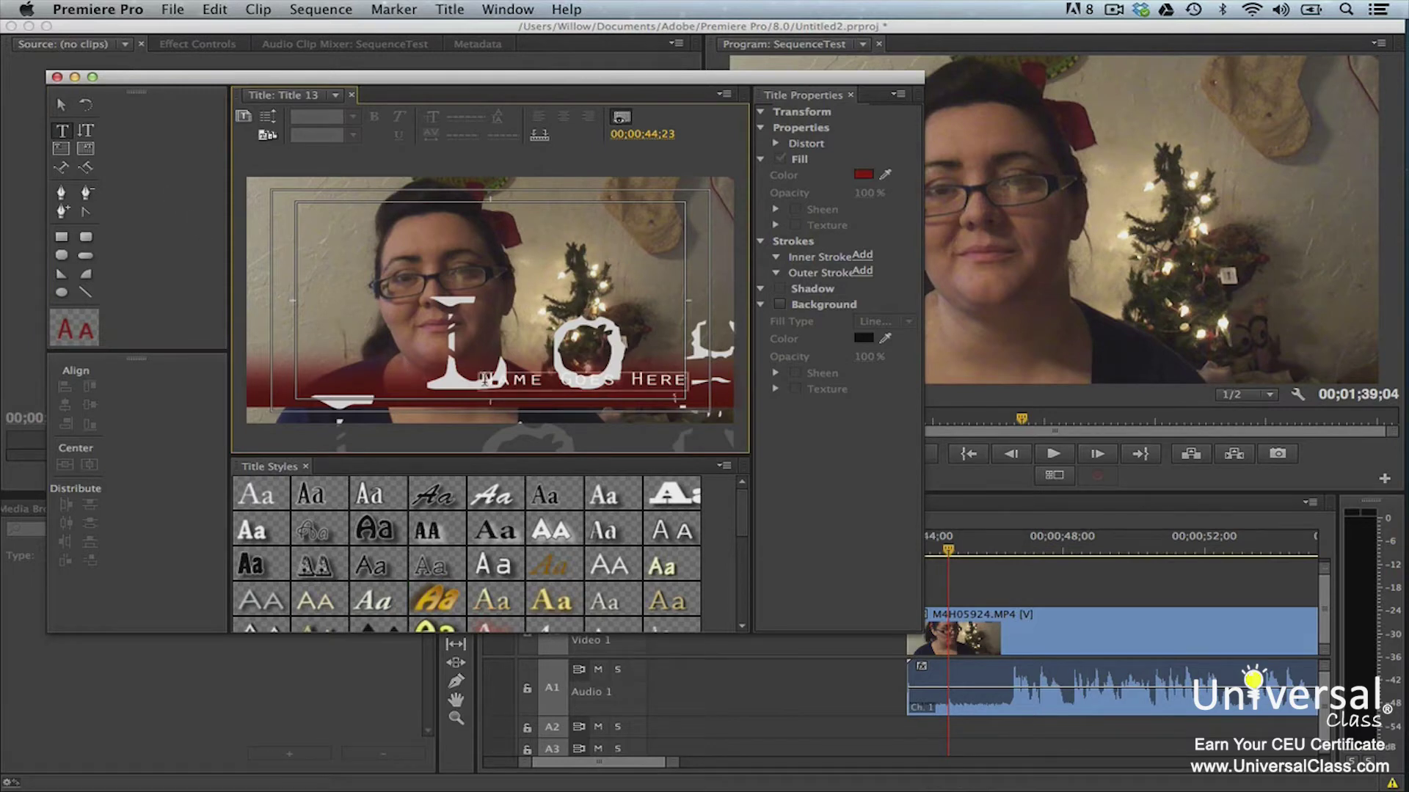
click(484, 378)
drag(485, 378, 708, 410)
text(M)
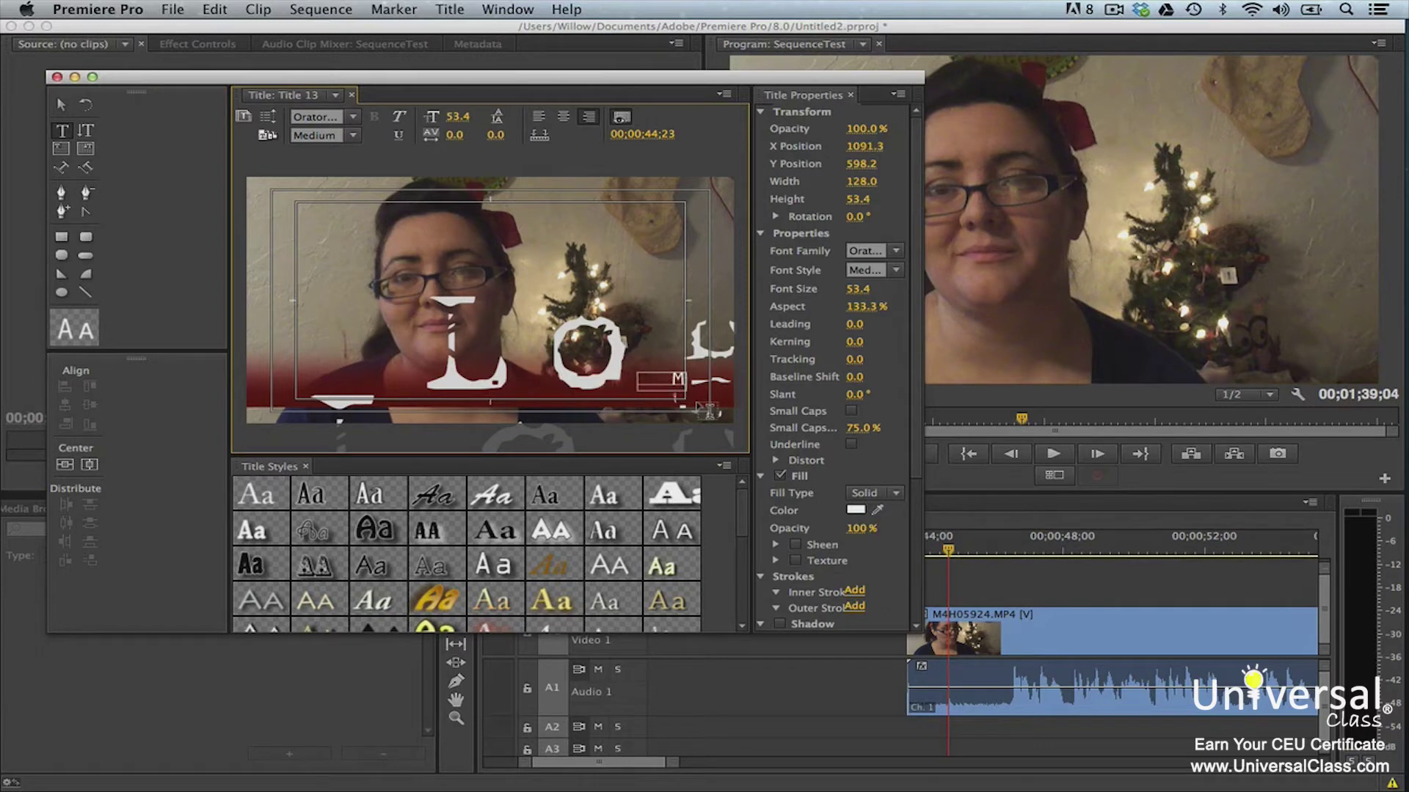
text(erry Christ)
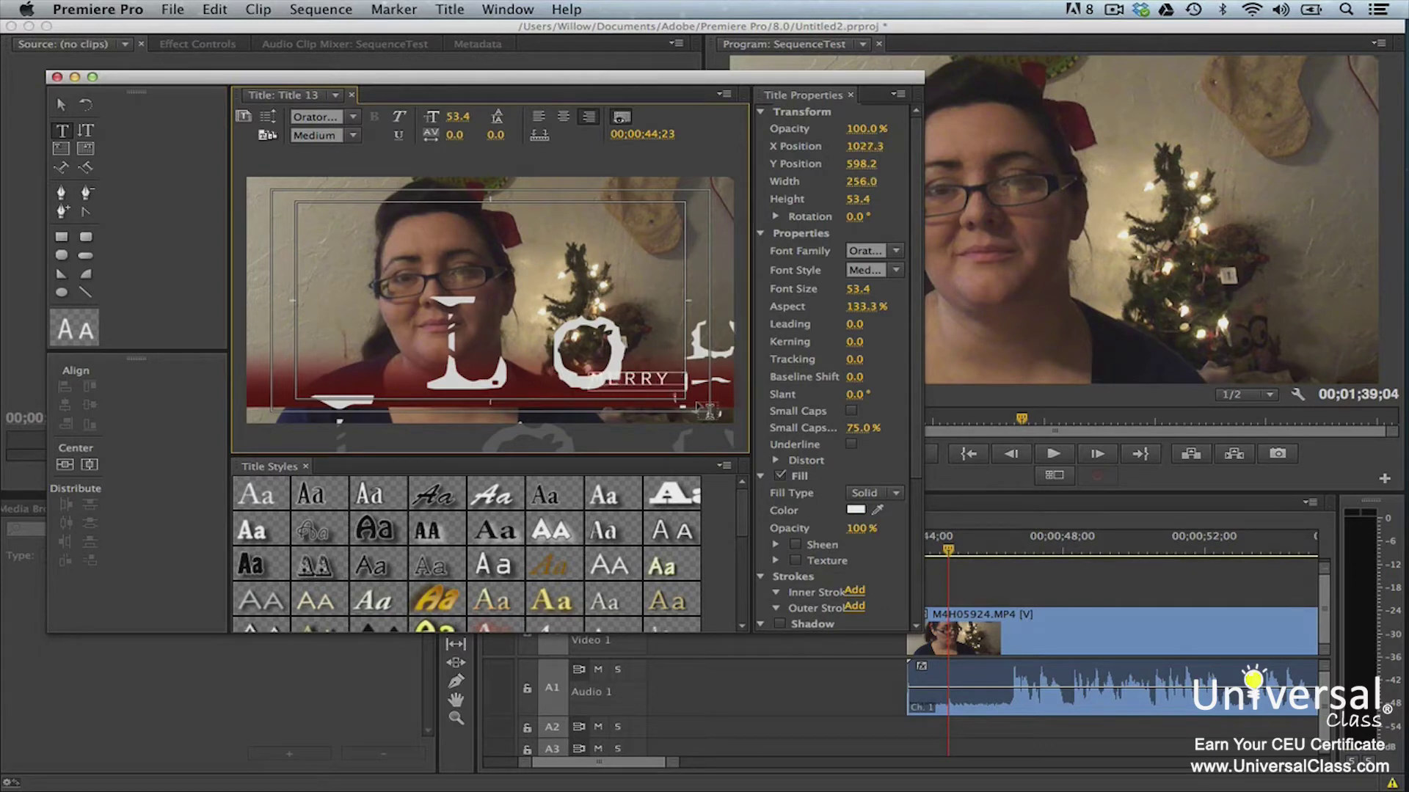
text(mas)
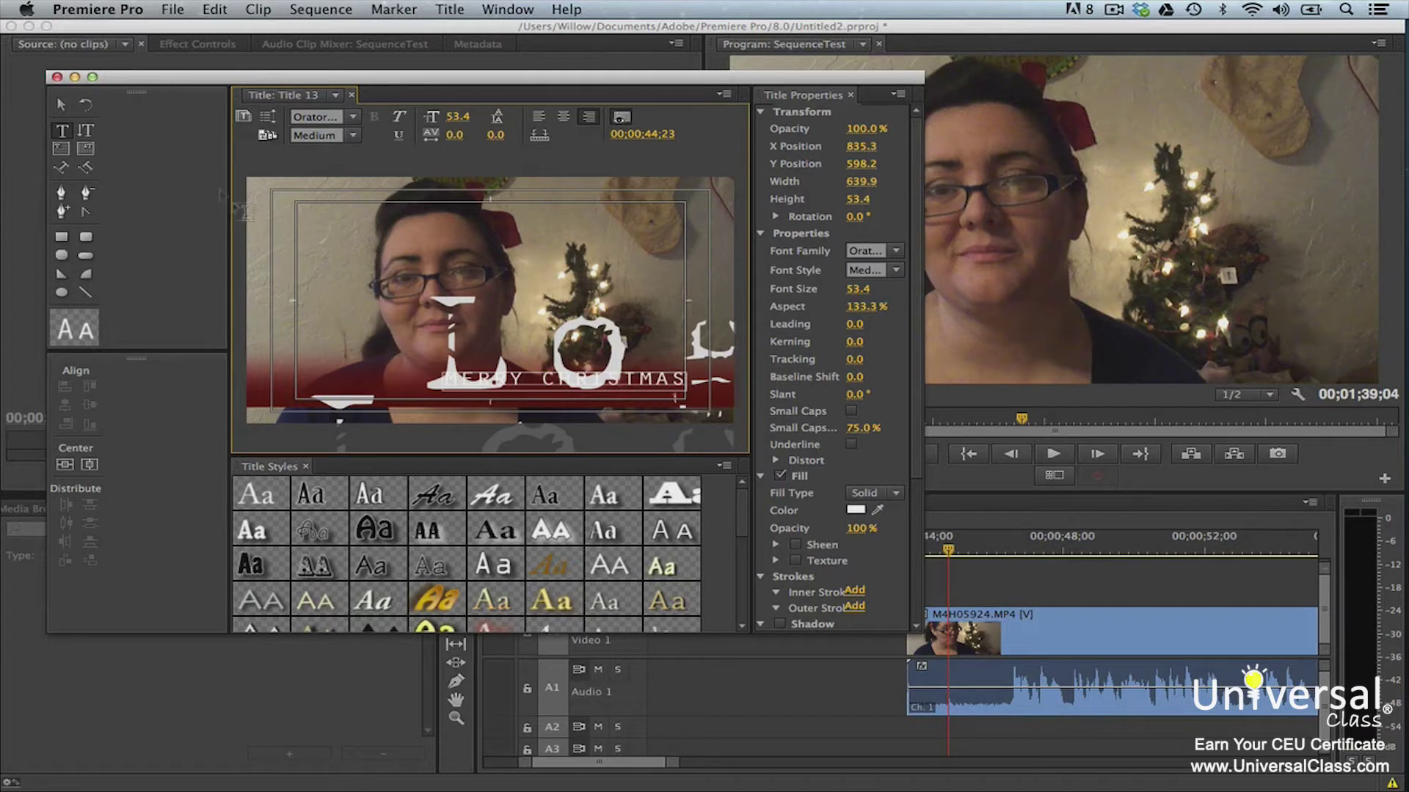
click(62, 105)
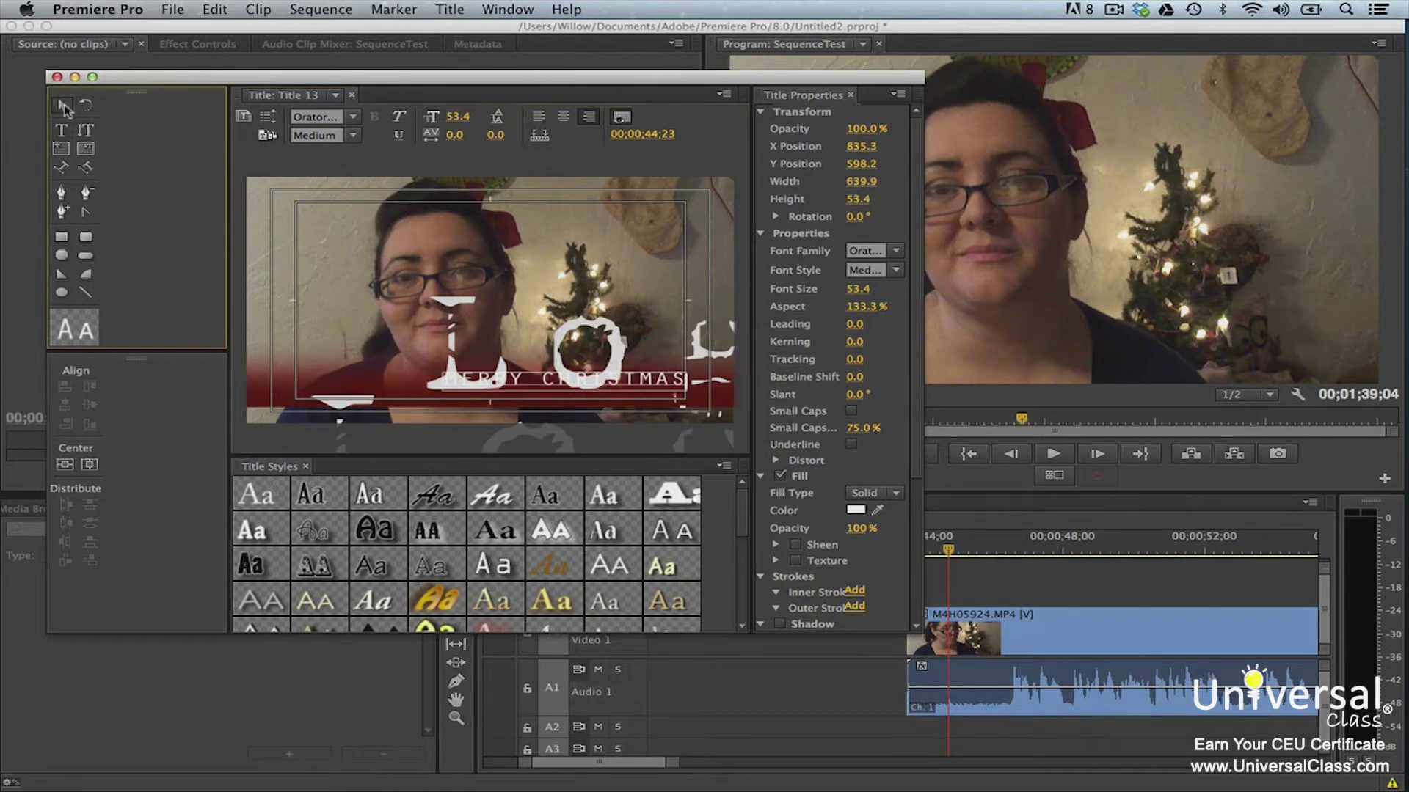
click(255, 168)
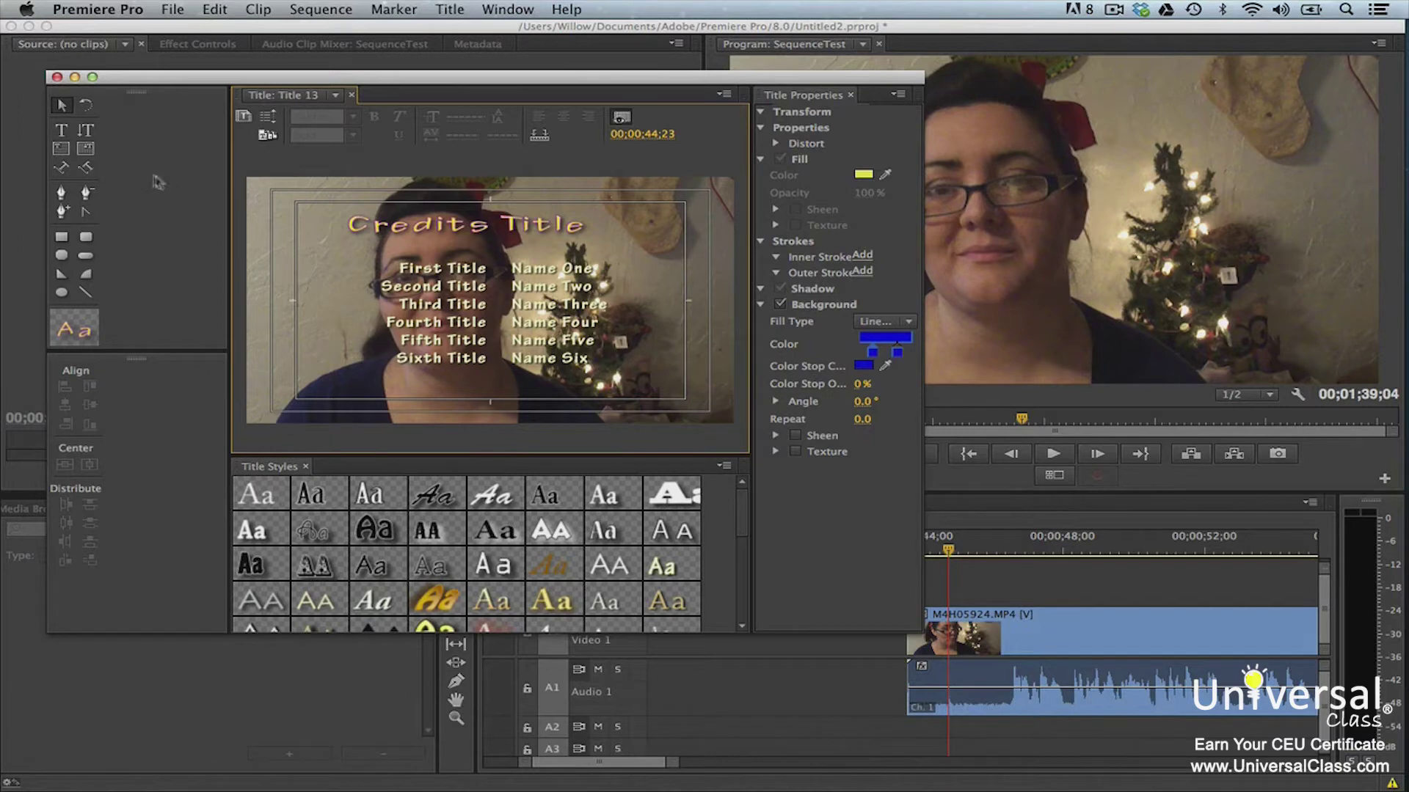
Step: Add a vertical area text box reading "WELCOME" beside the credits names, set its font size to 55.7, and leave text editing
click(92, 151)
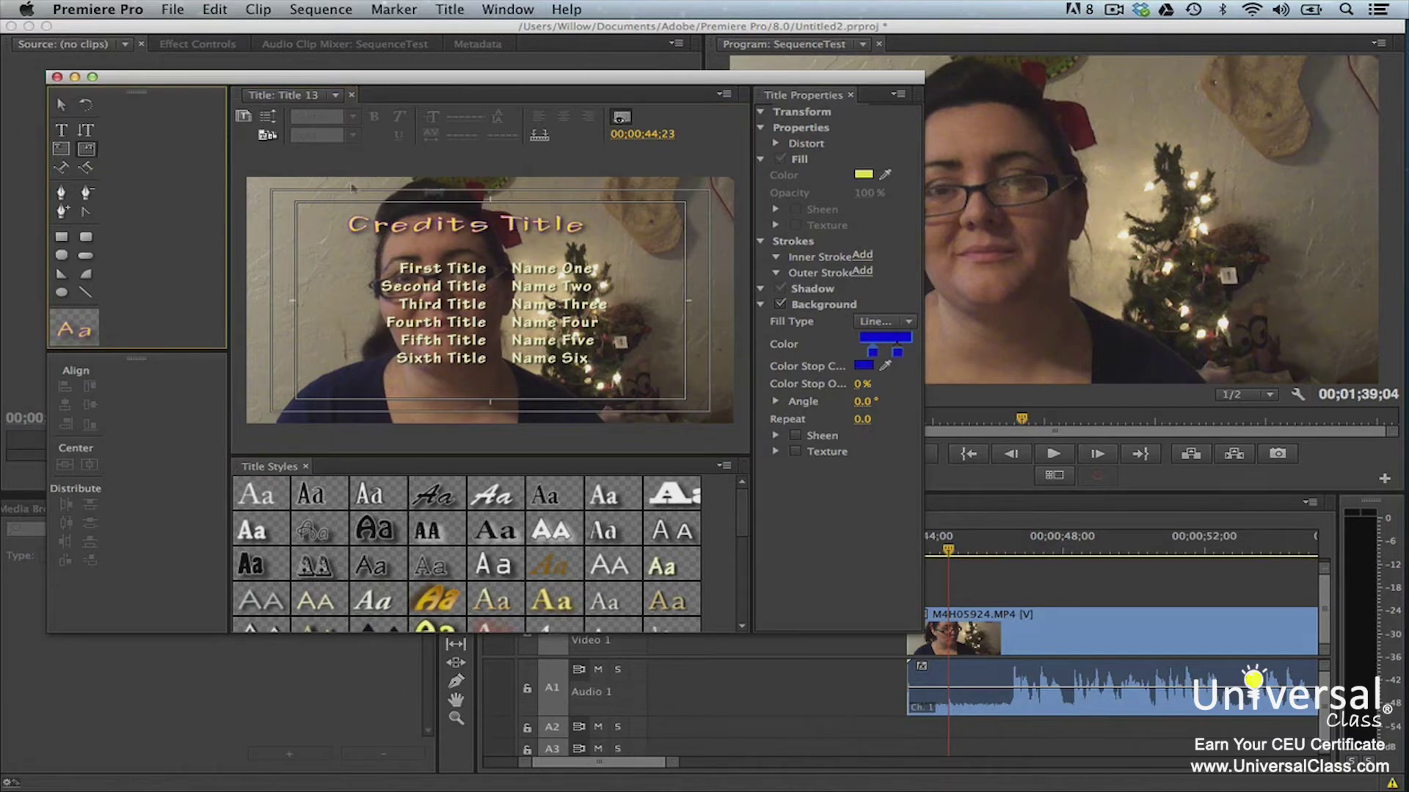
drag(650, 215, 679, 400)
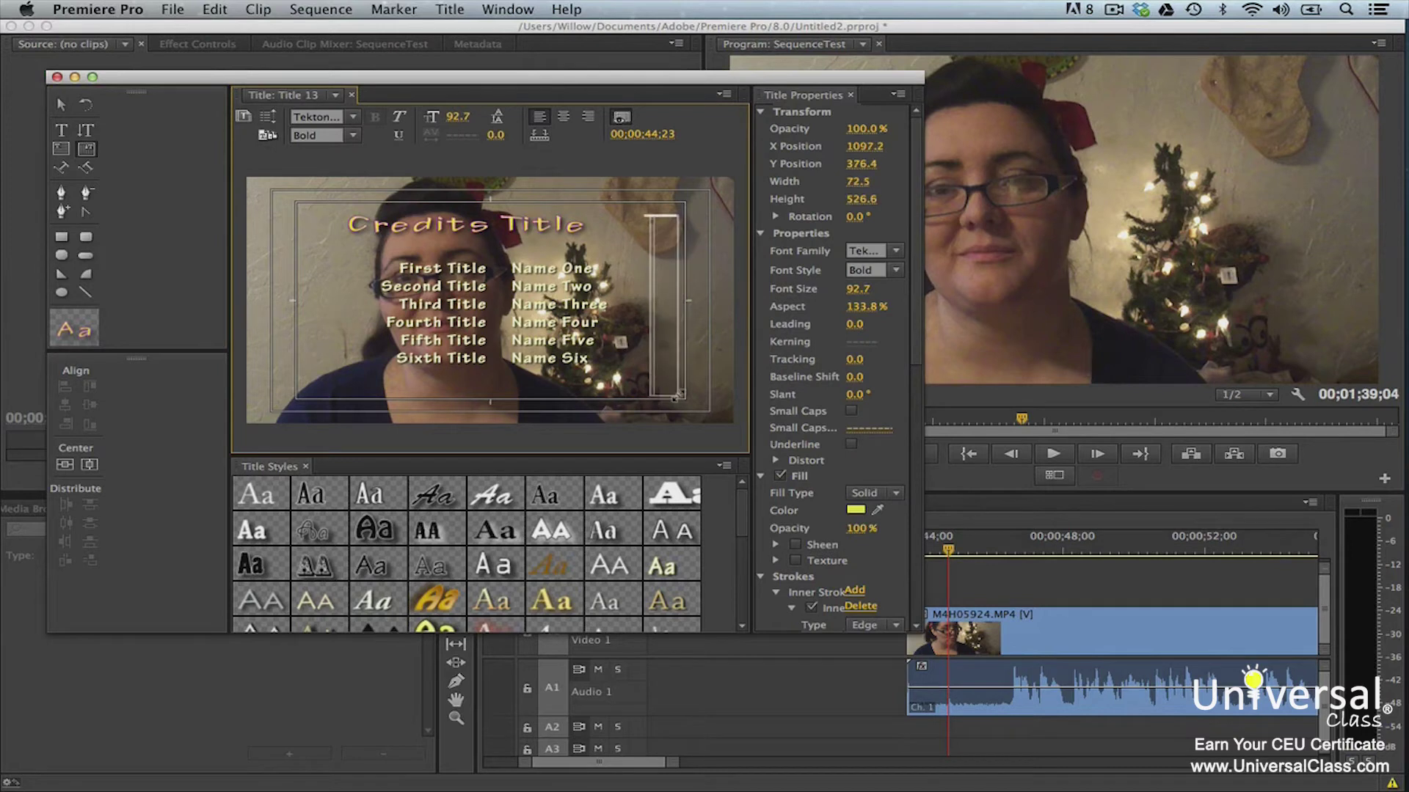
text(WELC)
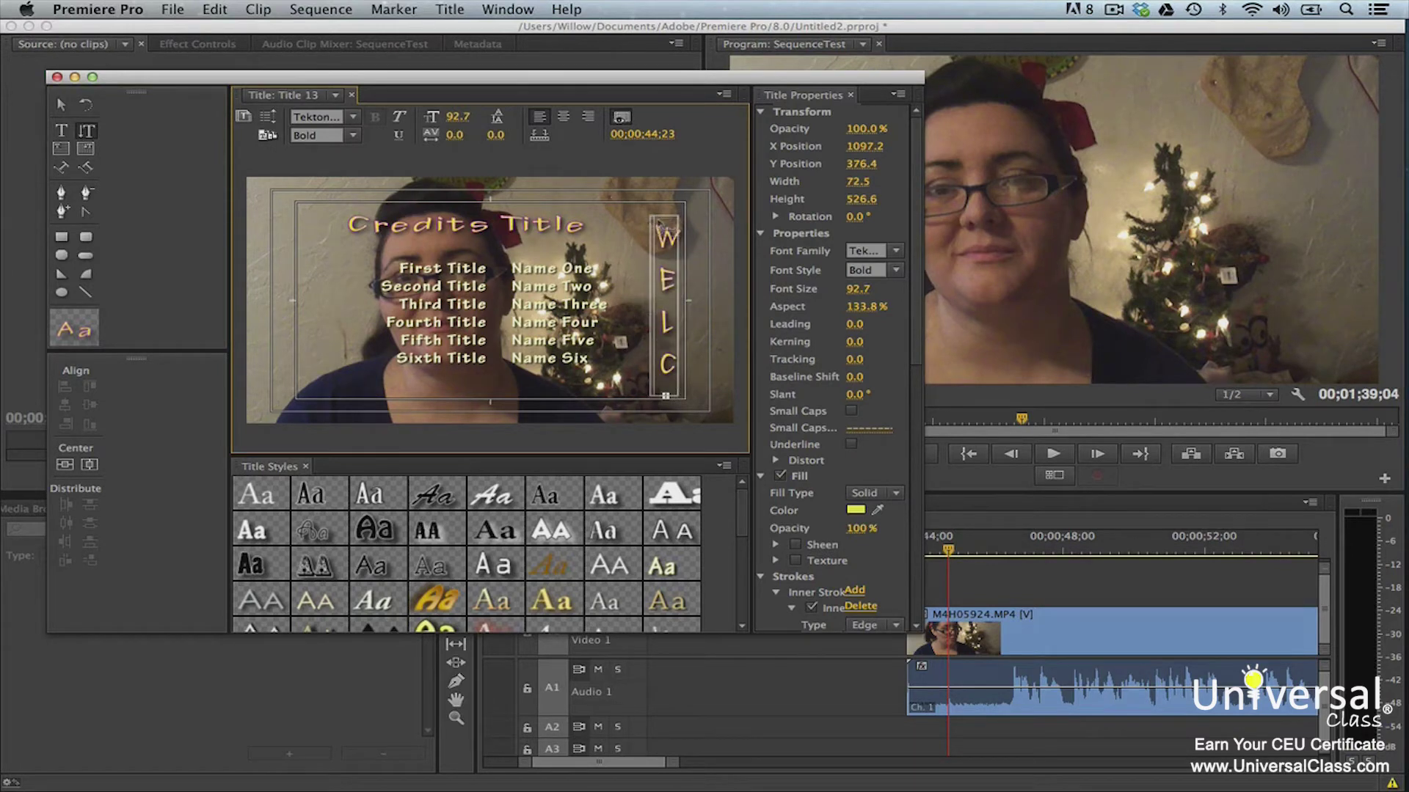
mouse_move(463, 118)
mouse_down()
mouse_move(405, 117)
mouse_move(466, 118)
mouse_up()
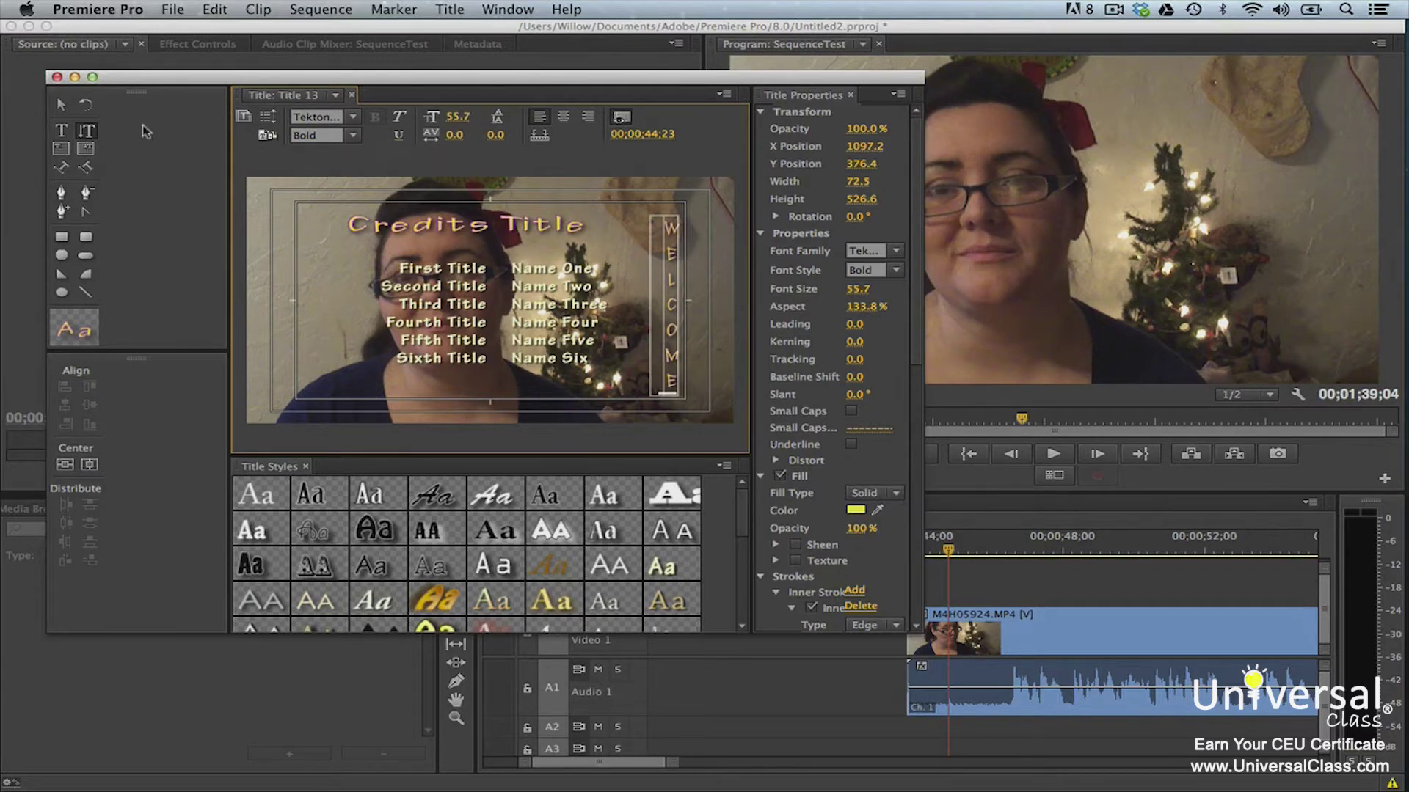
click(61, 105)
click(253, 157)
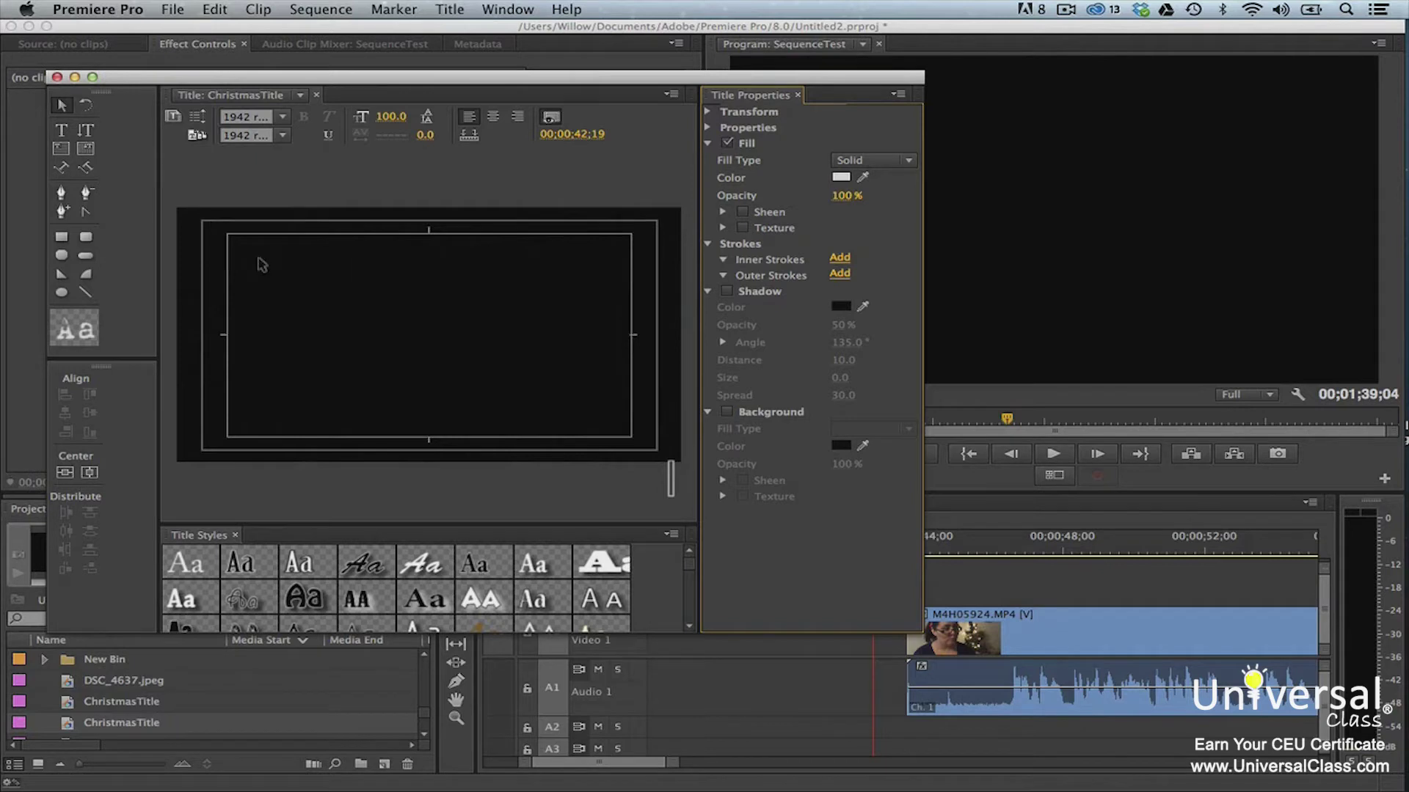
Step: Draw a wavy three-point text path across the middle of ChristmasTitle with the Path Type tool, dipping first and then rising
click(62, 168)
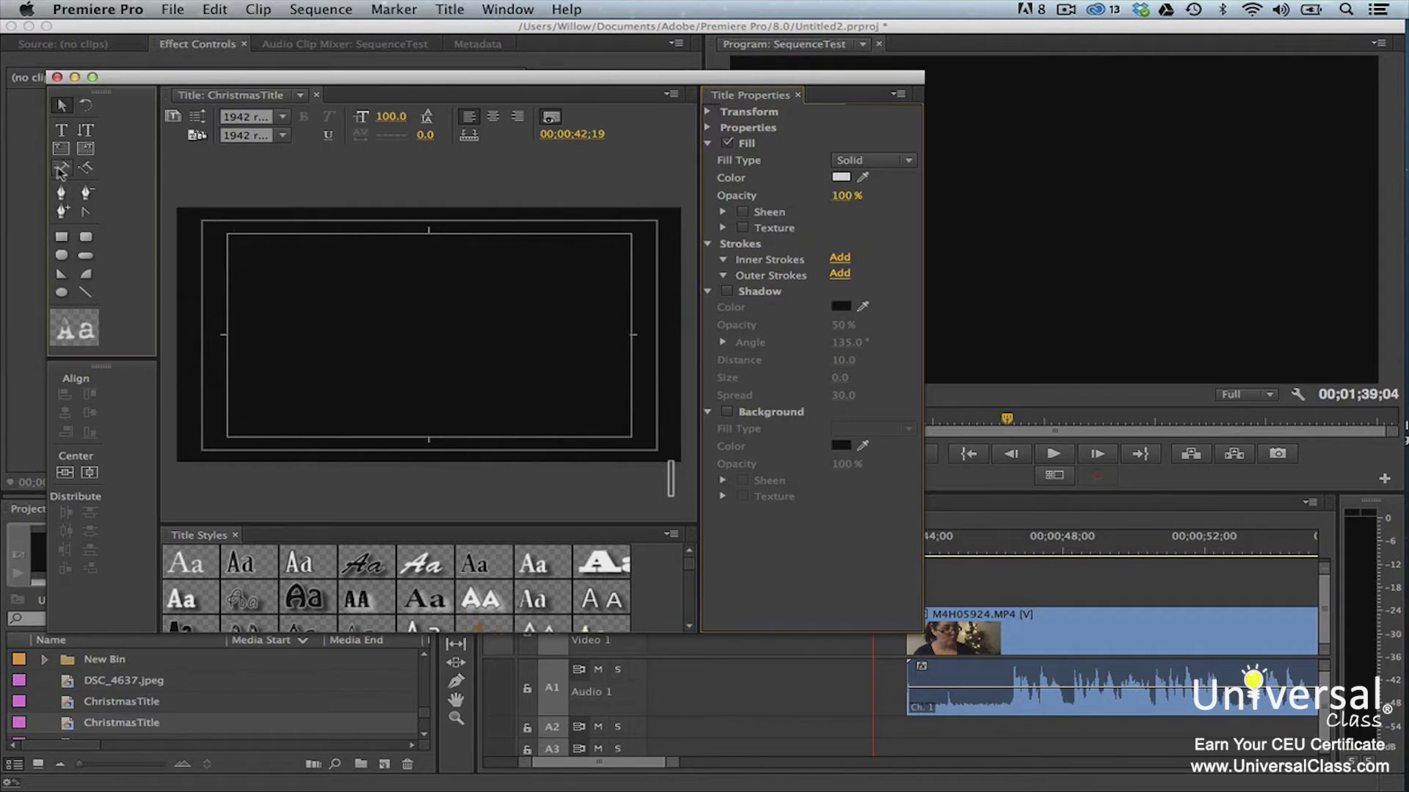
click(264, 292)
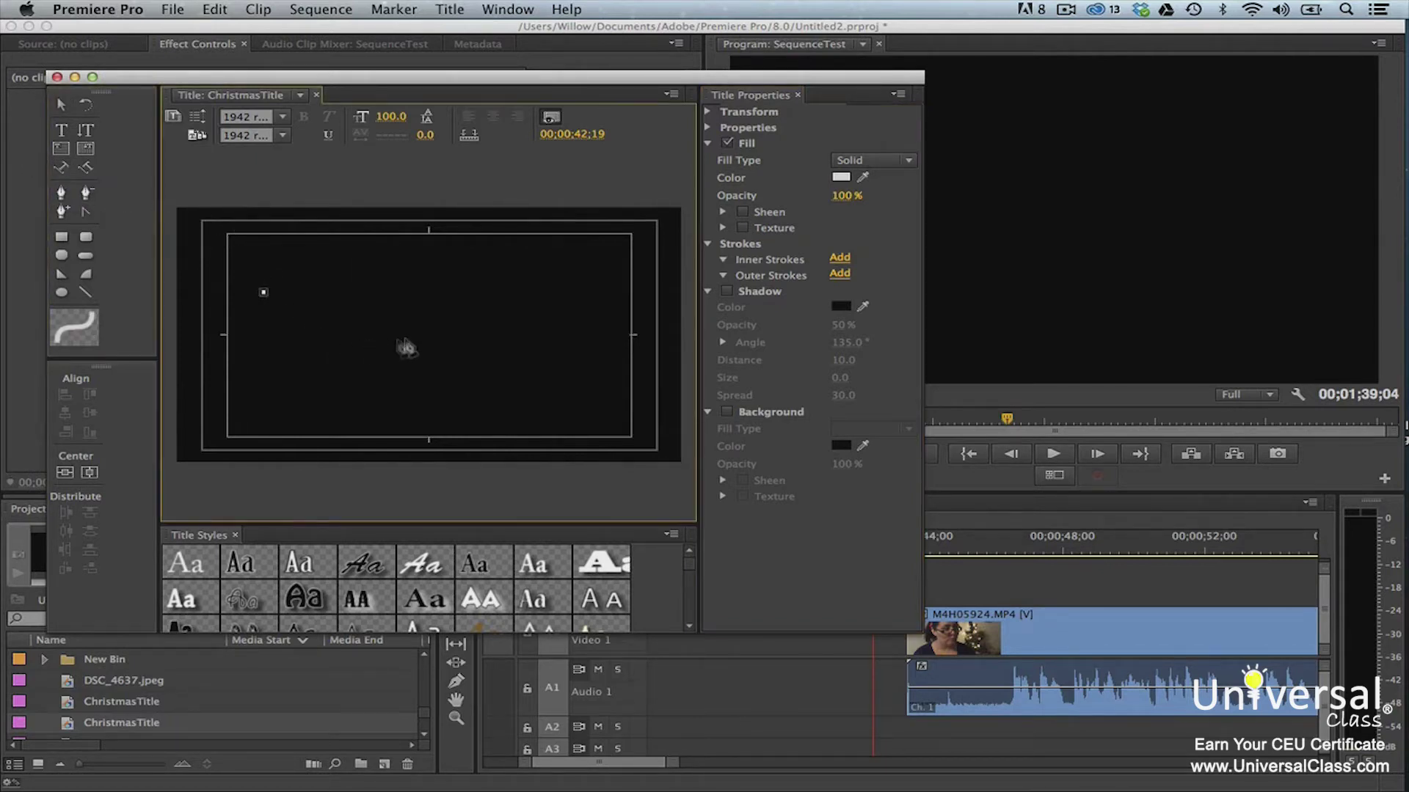
drag(405, 339, 492, 307)
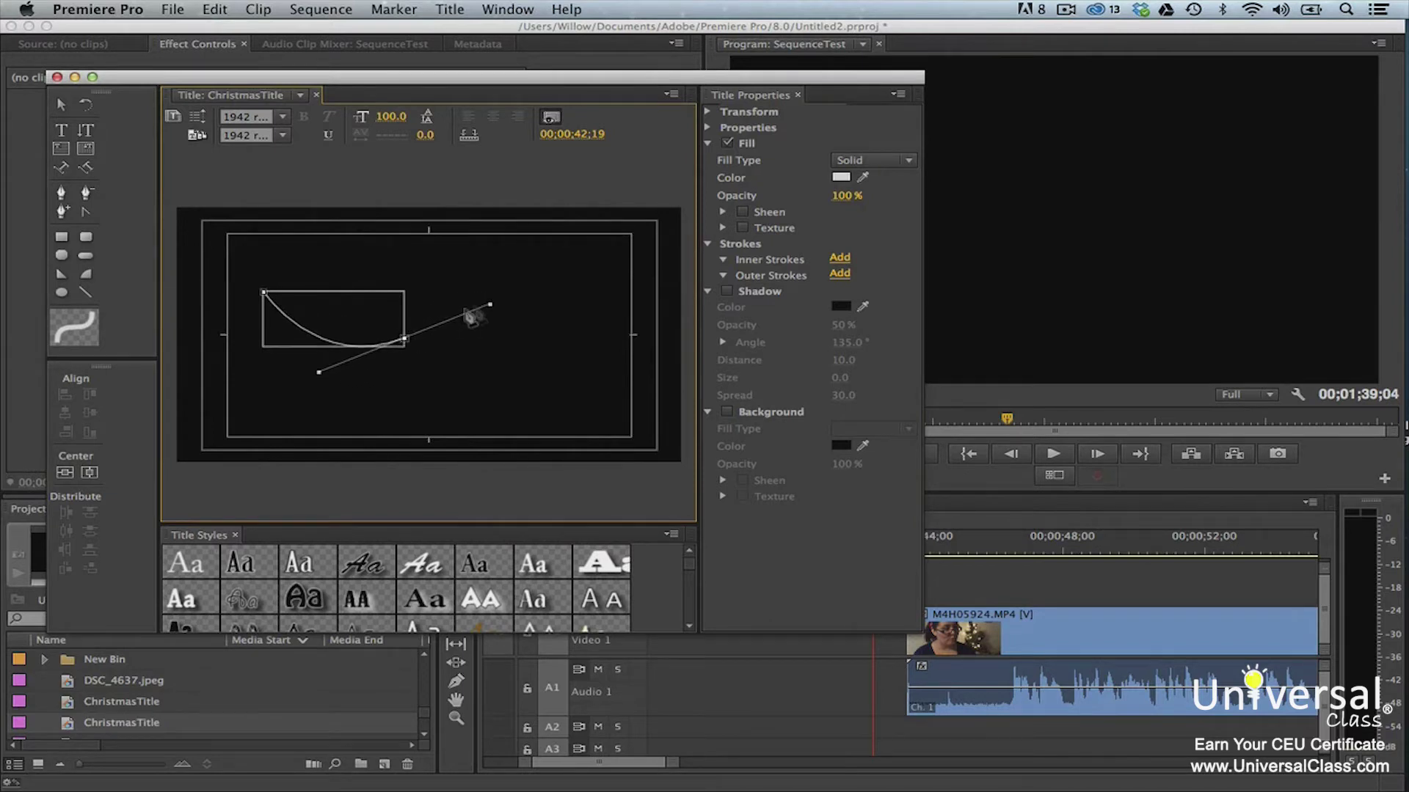
click(562, 297)
drag(565, 305, 662, 327)
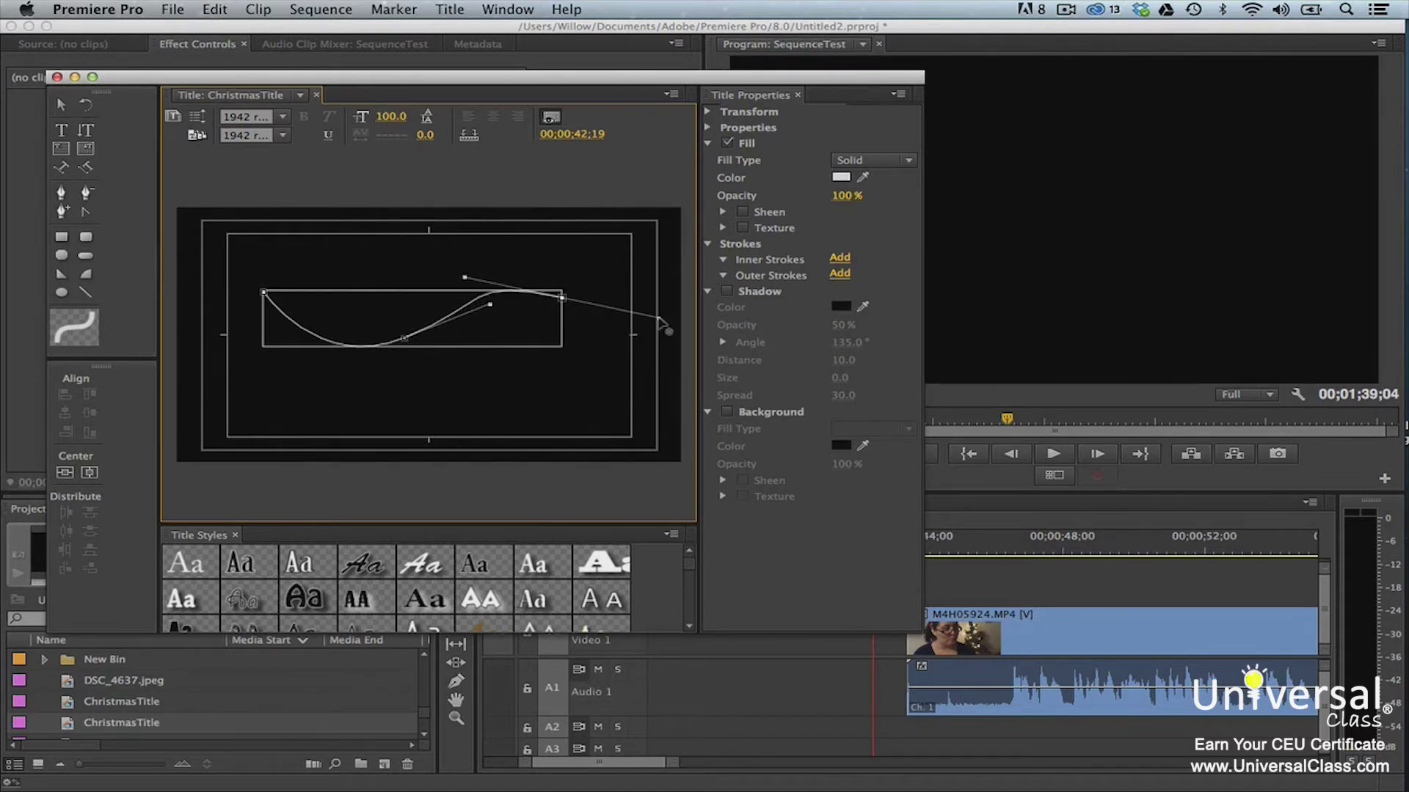
Step: Enter "Christmas" along the wavy path from its starting point and leave text editing
click(62, 167)
click(259, 294)
text(Car)
text(istmas)
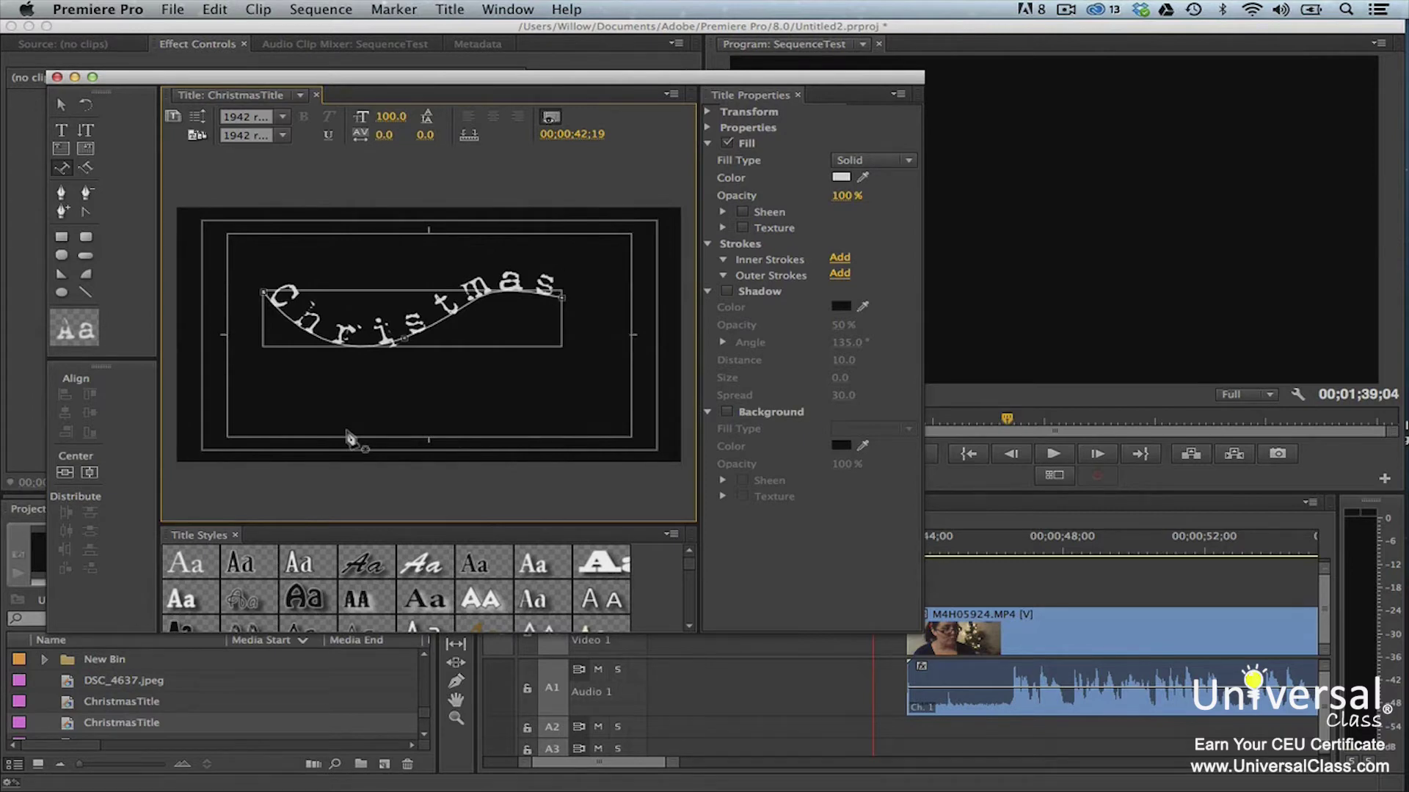
key(Escape)
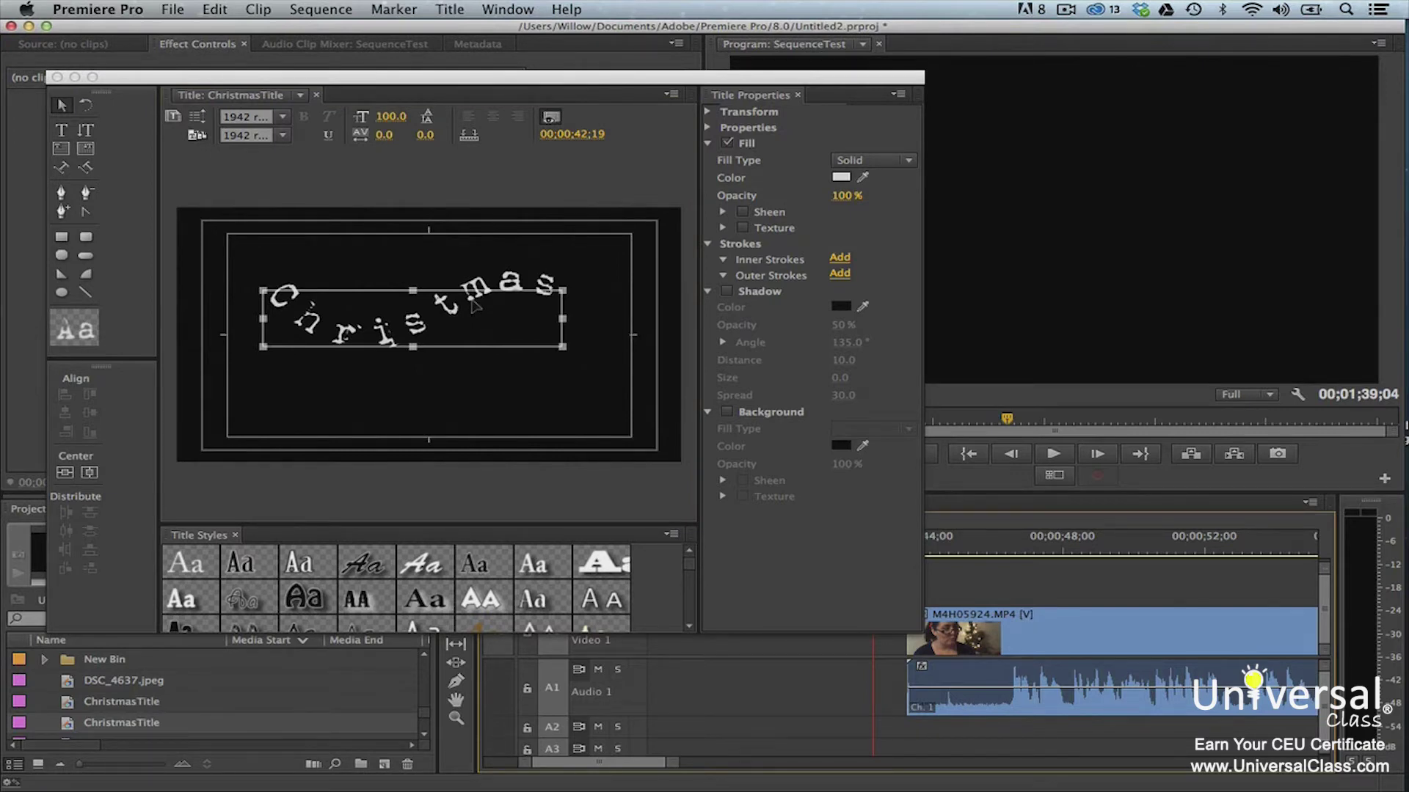
Step: Set the fill color of the "Christmas" path text to dark red A70606
click(810, 161)
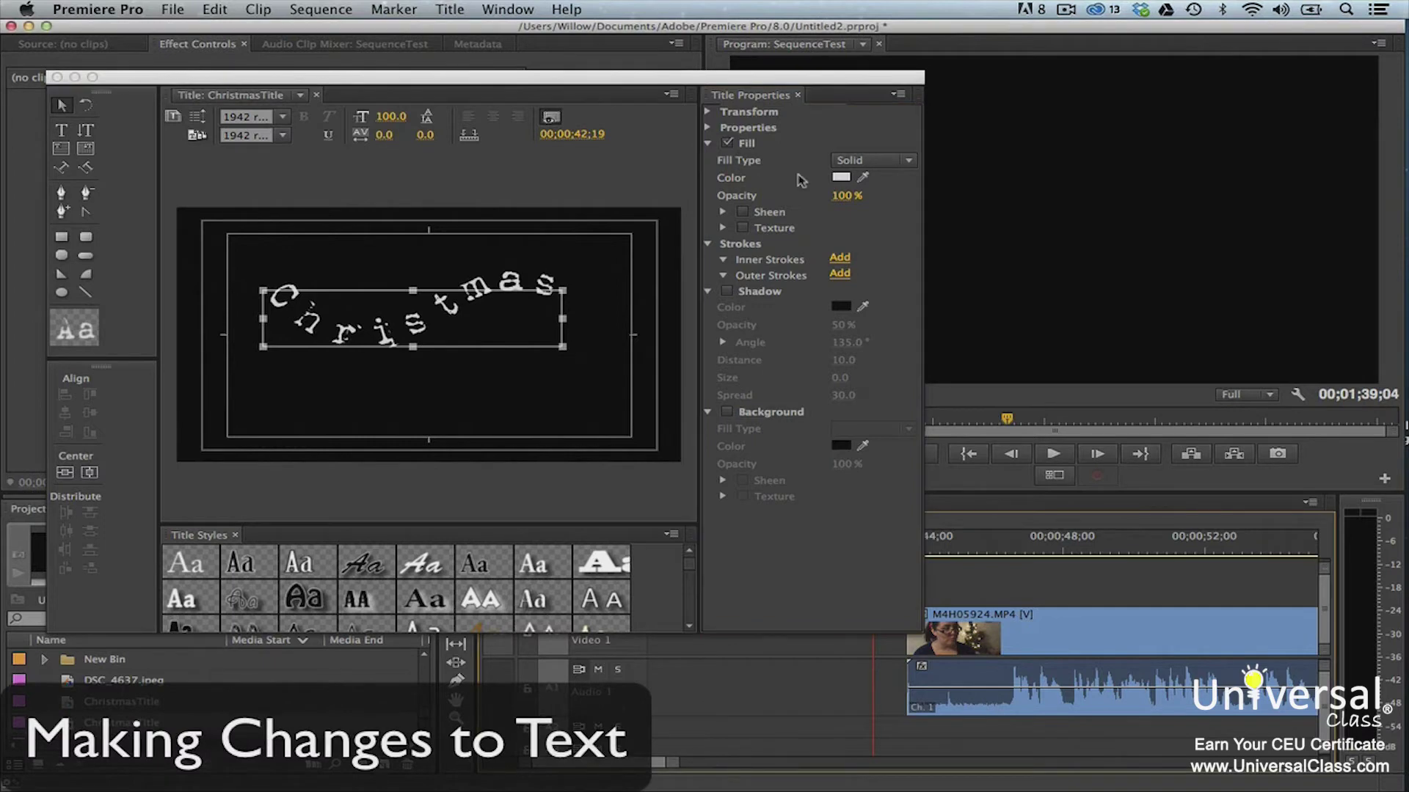
click(800, 179)
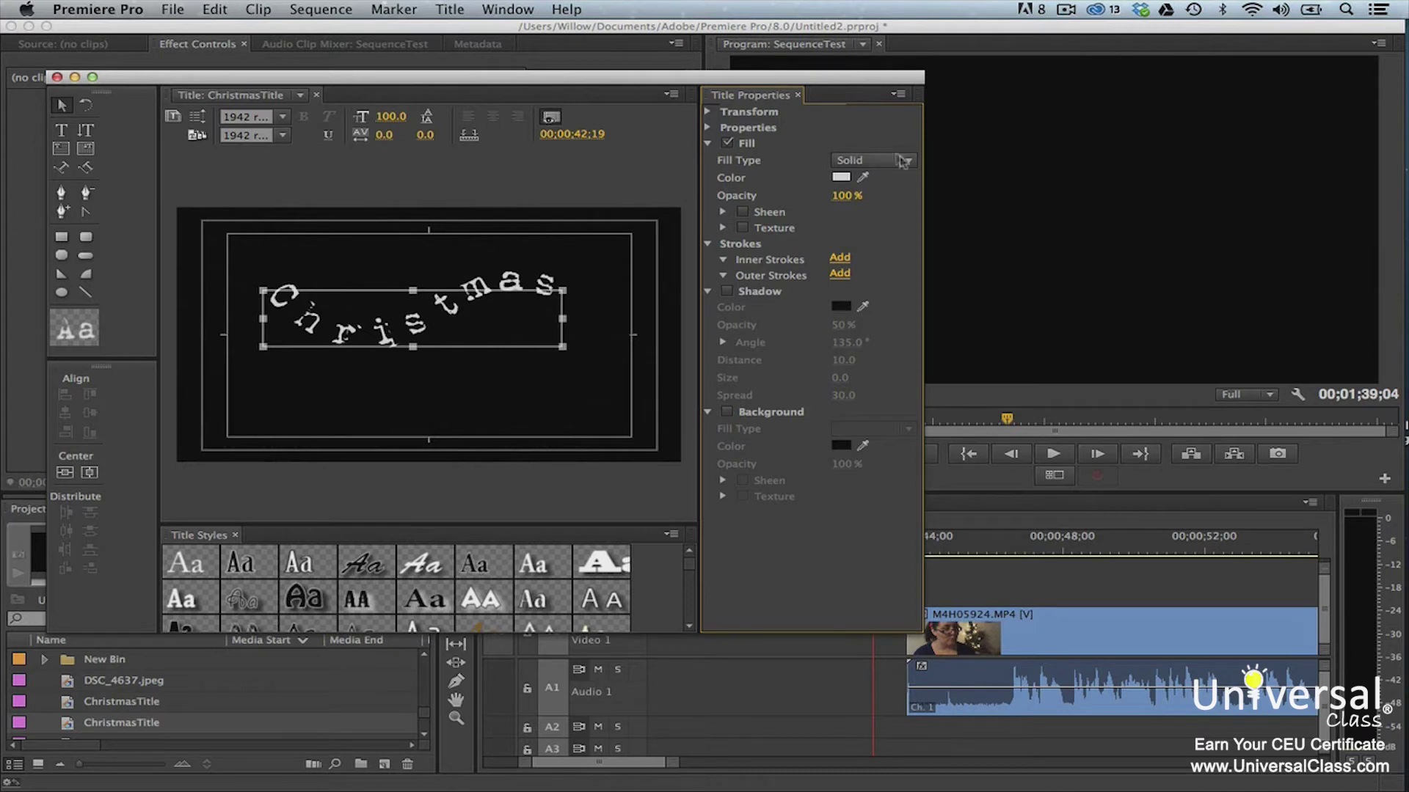
click(894, 179)
click(844, 178)
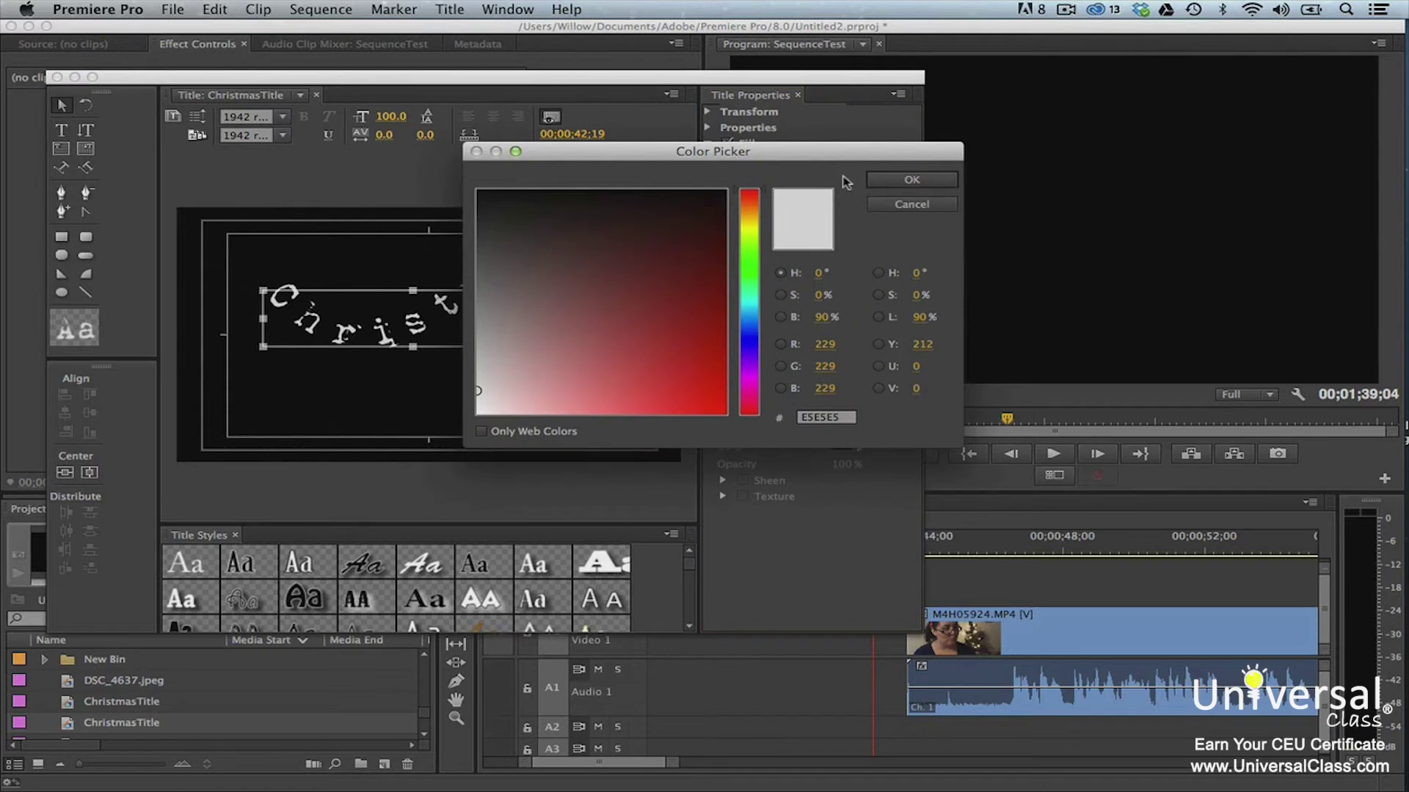
click(716, 339)
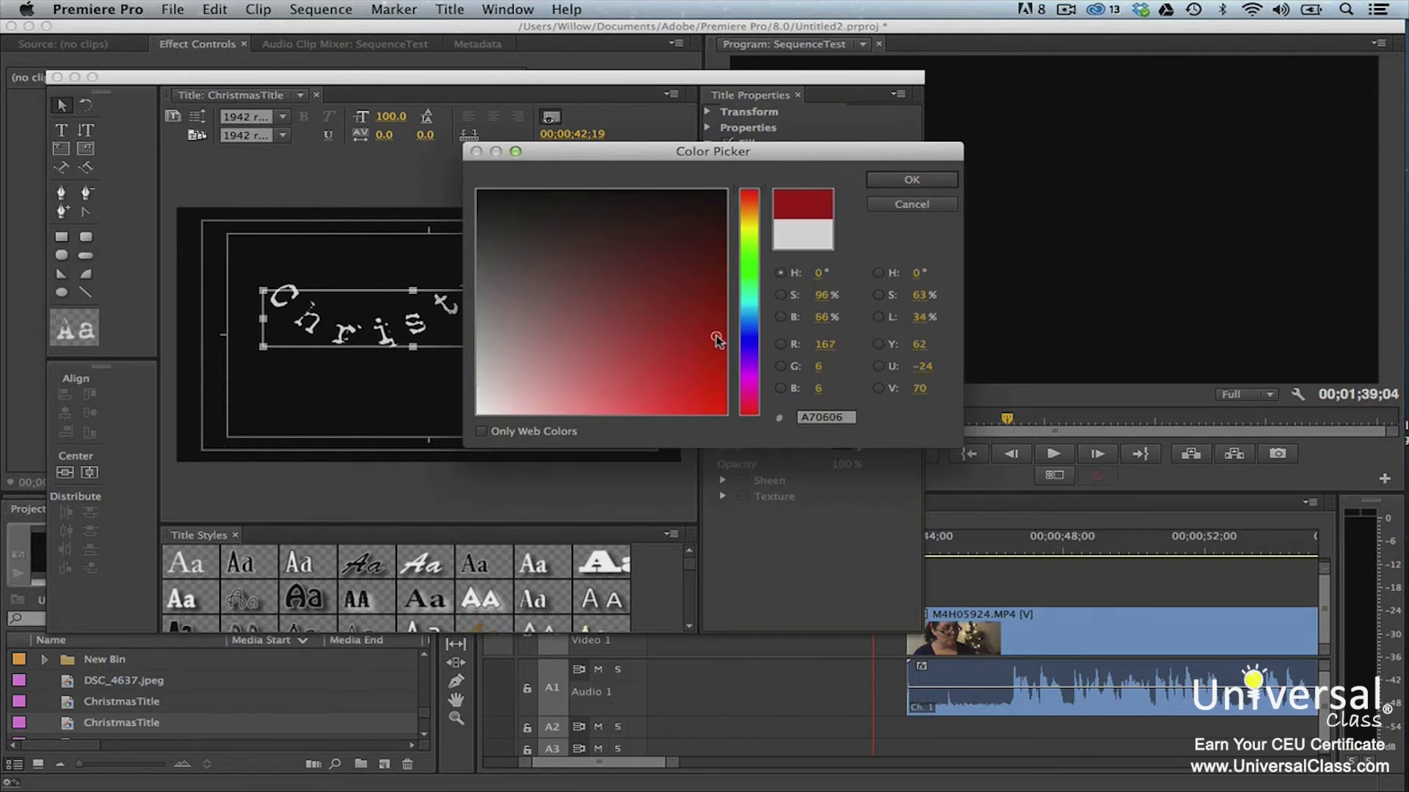
click(912, 182)
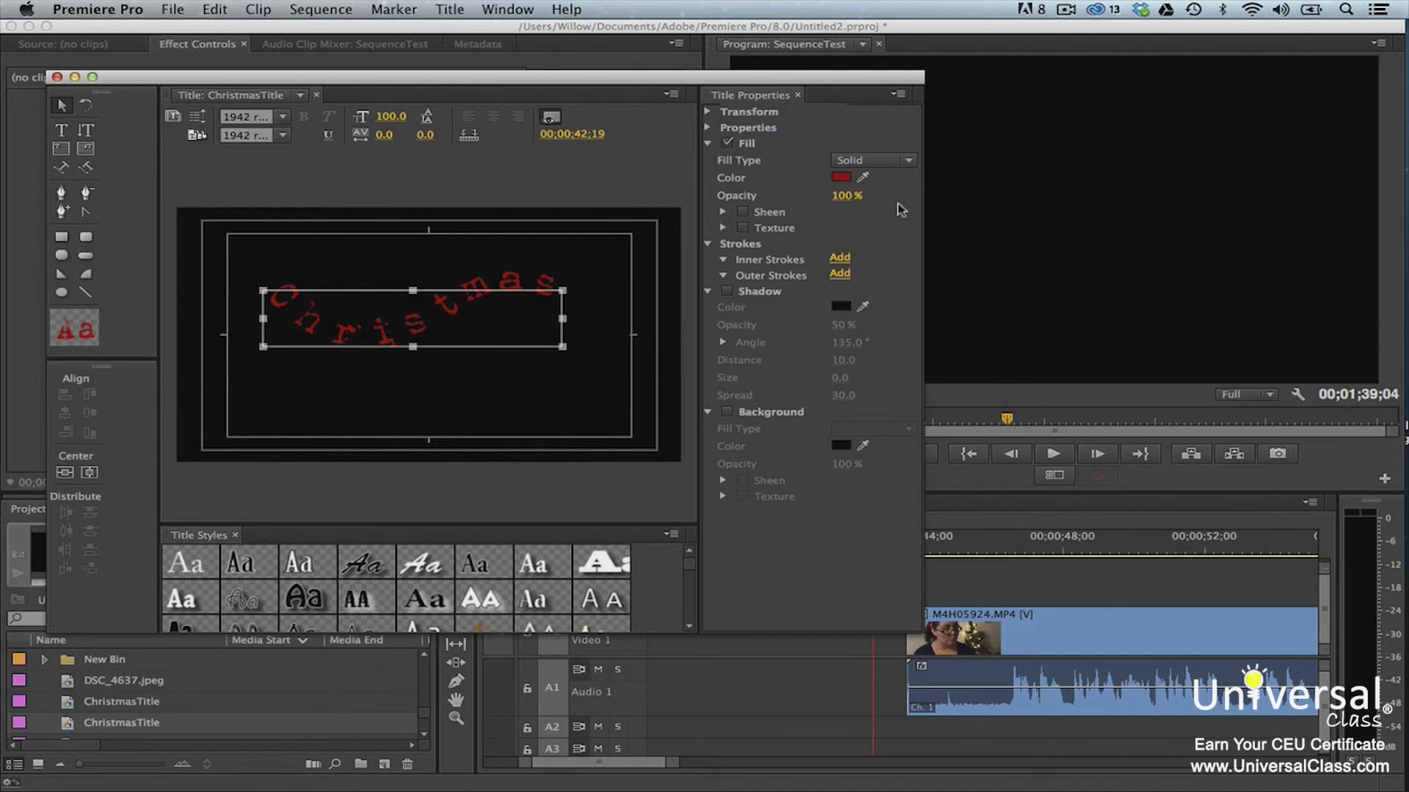
Step: Add an inner stroke to the "Christmas" text with the Edge type and a Solid fill
click(839, 270)
click(839, 259)
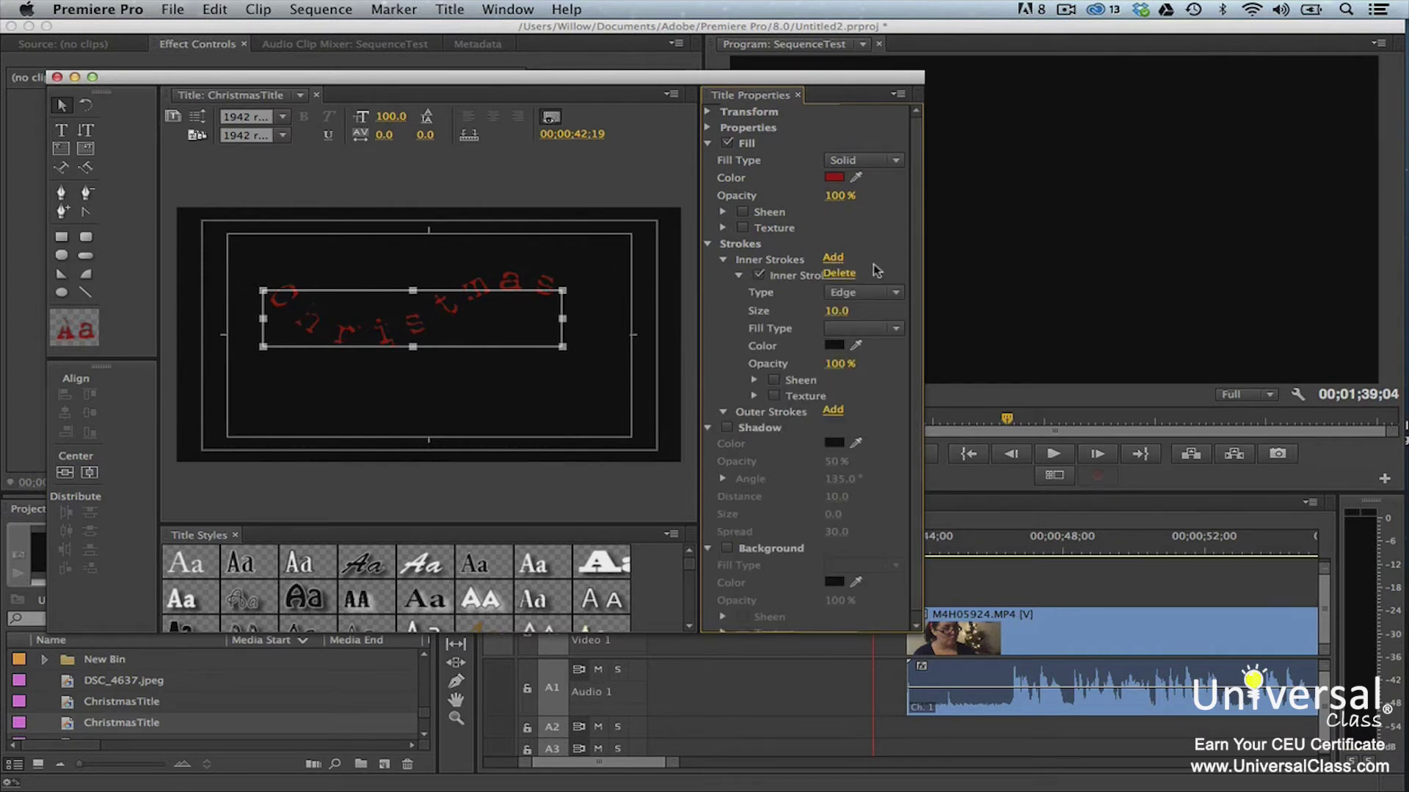
click(897, 293)
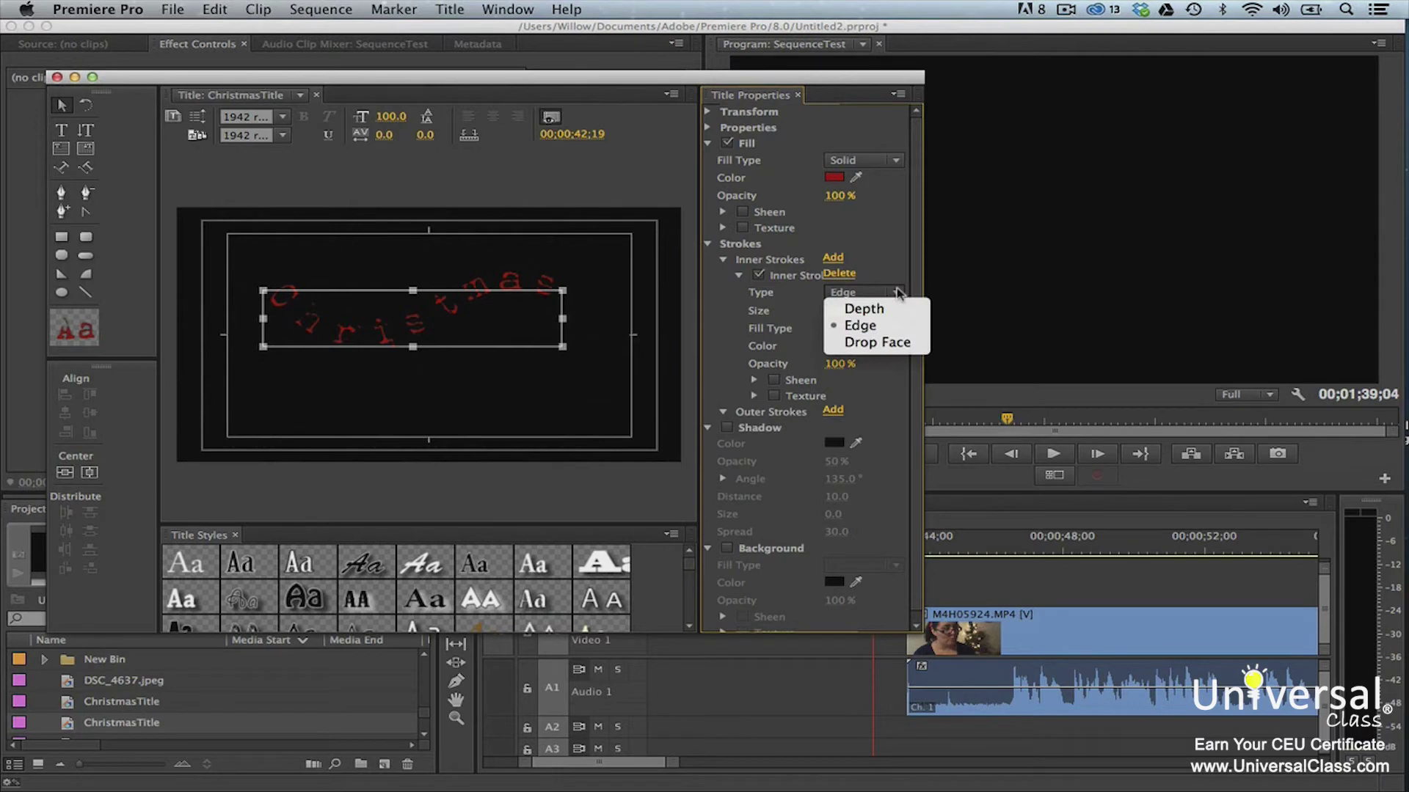
click(895, 327)
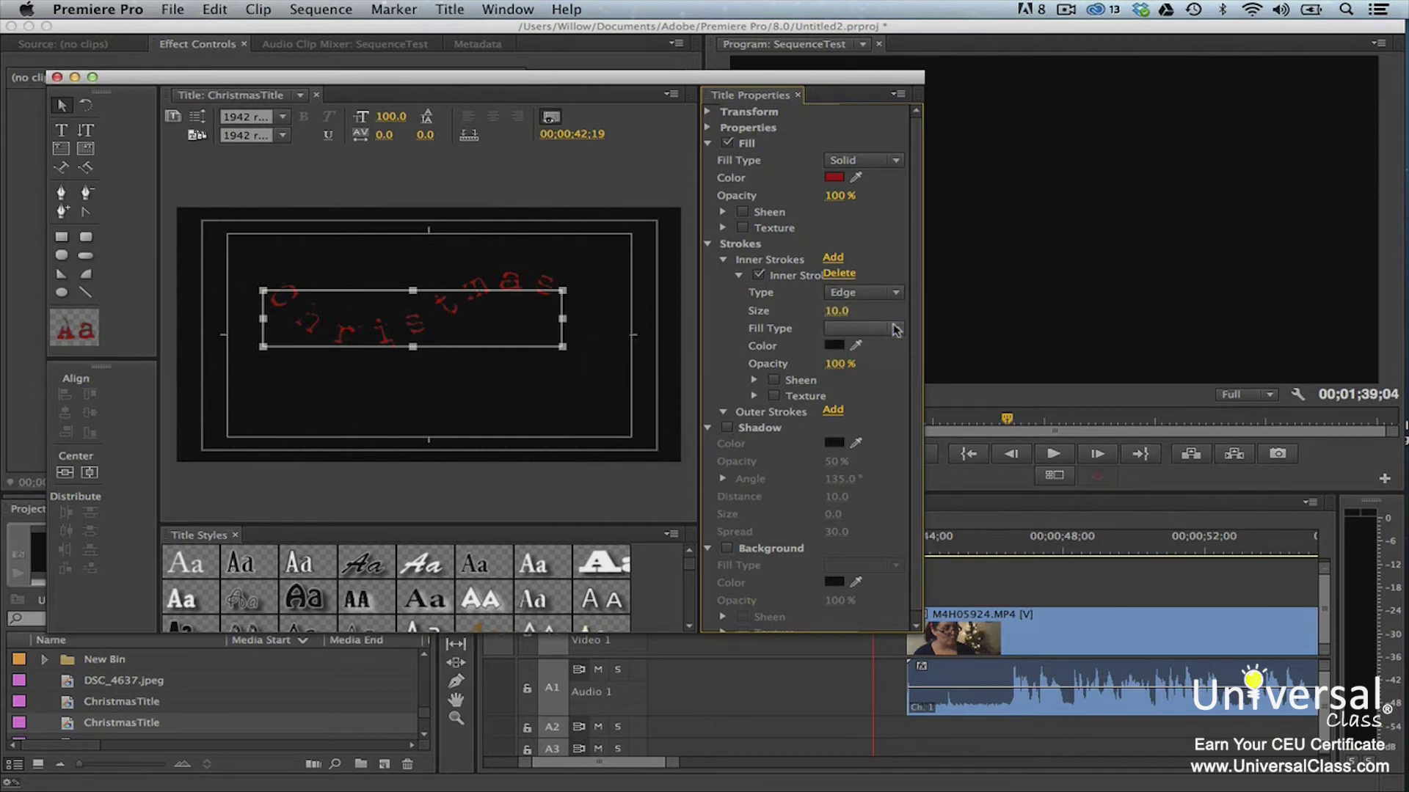
click(895, 328)
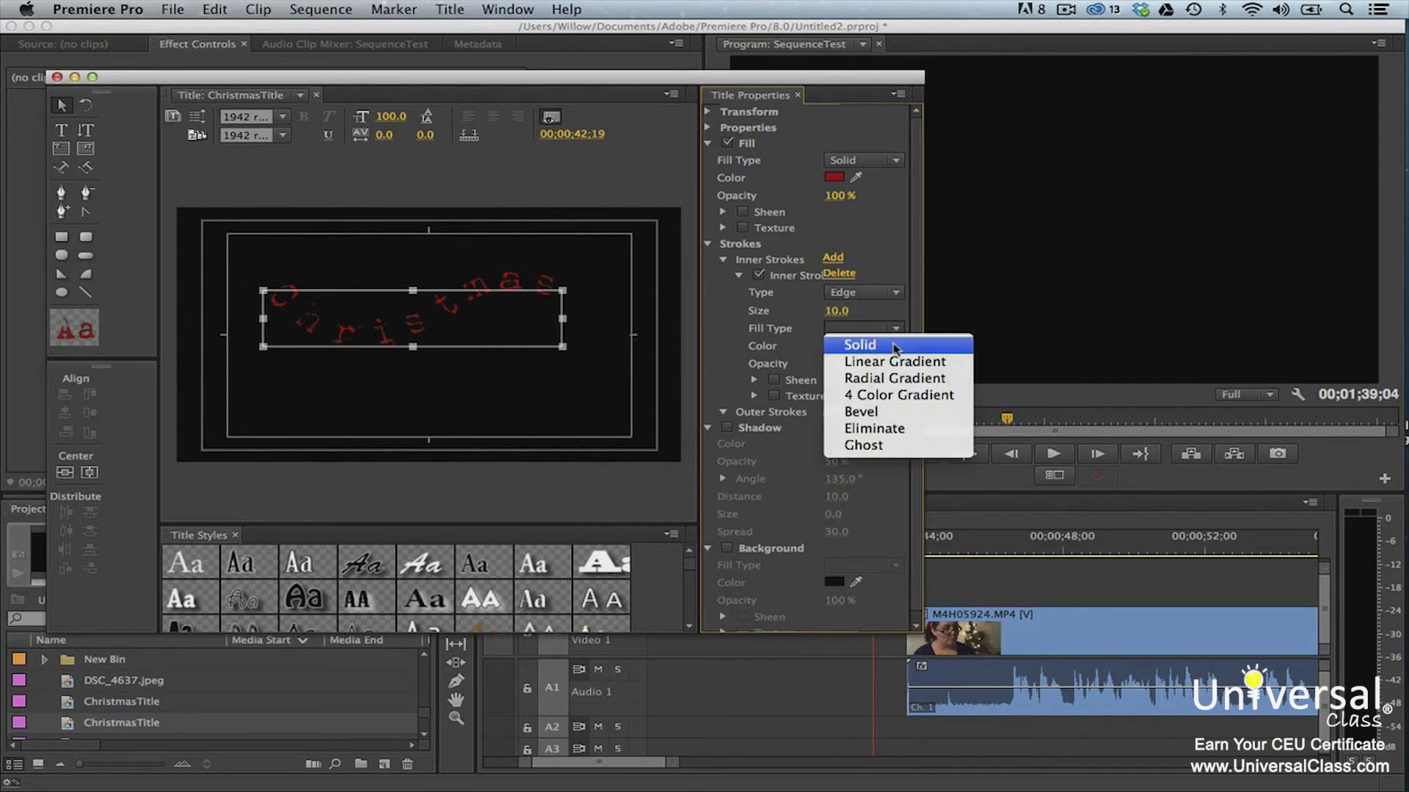
click(893, 345)
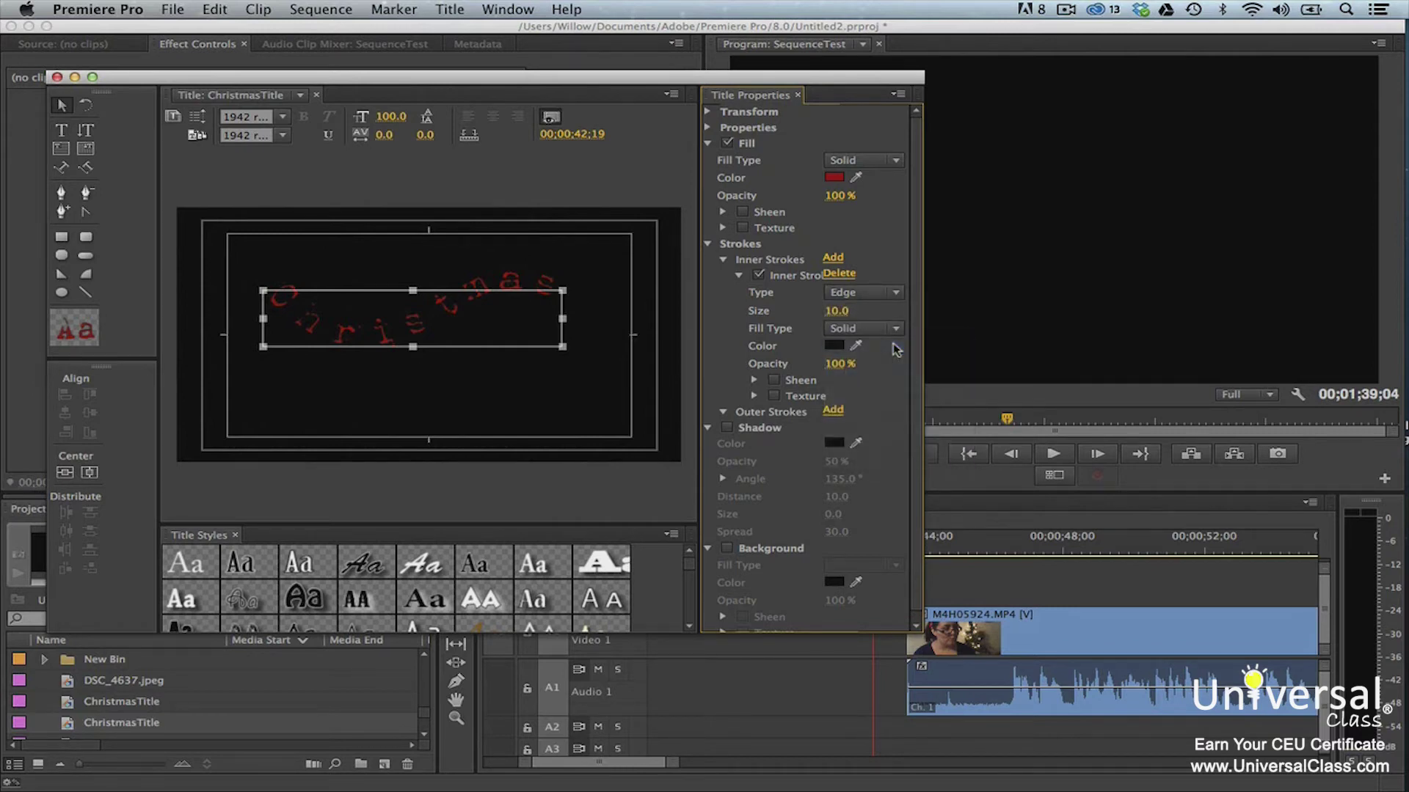
Step: Set the inner stroke's color to olive 939416, its size to 14 and its opacity to 72%
click(834, 346)
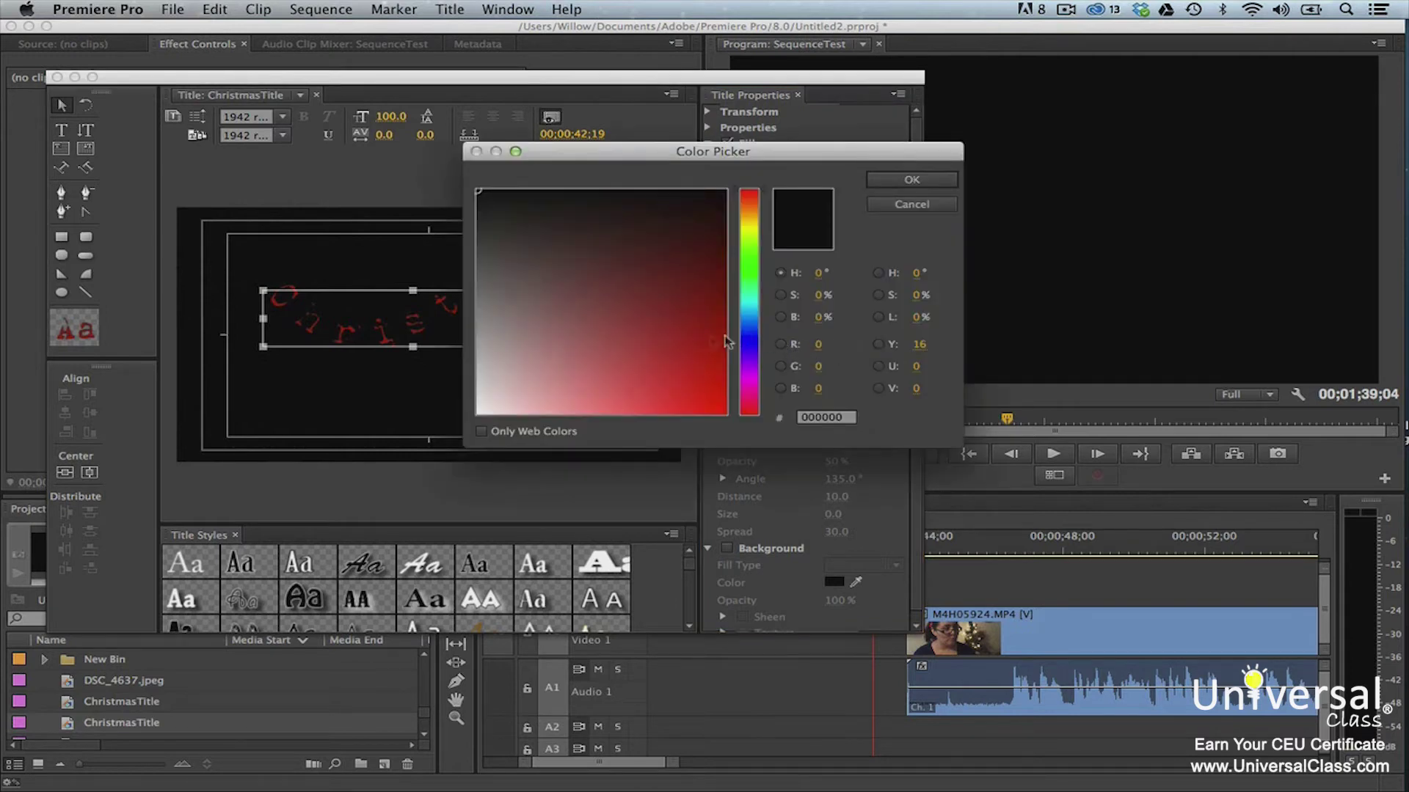
click(748, 227)
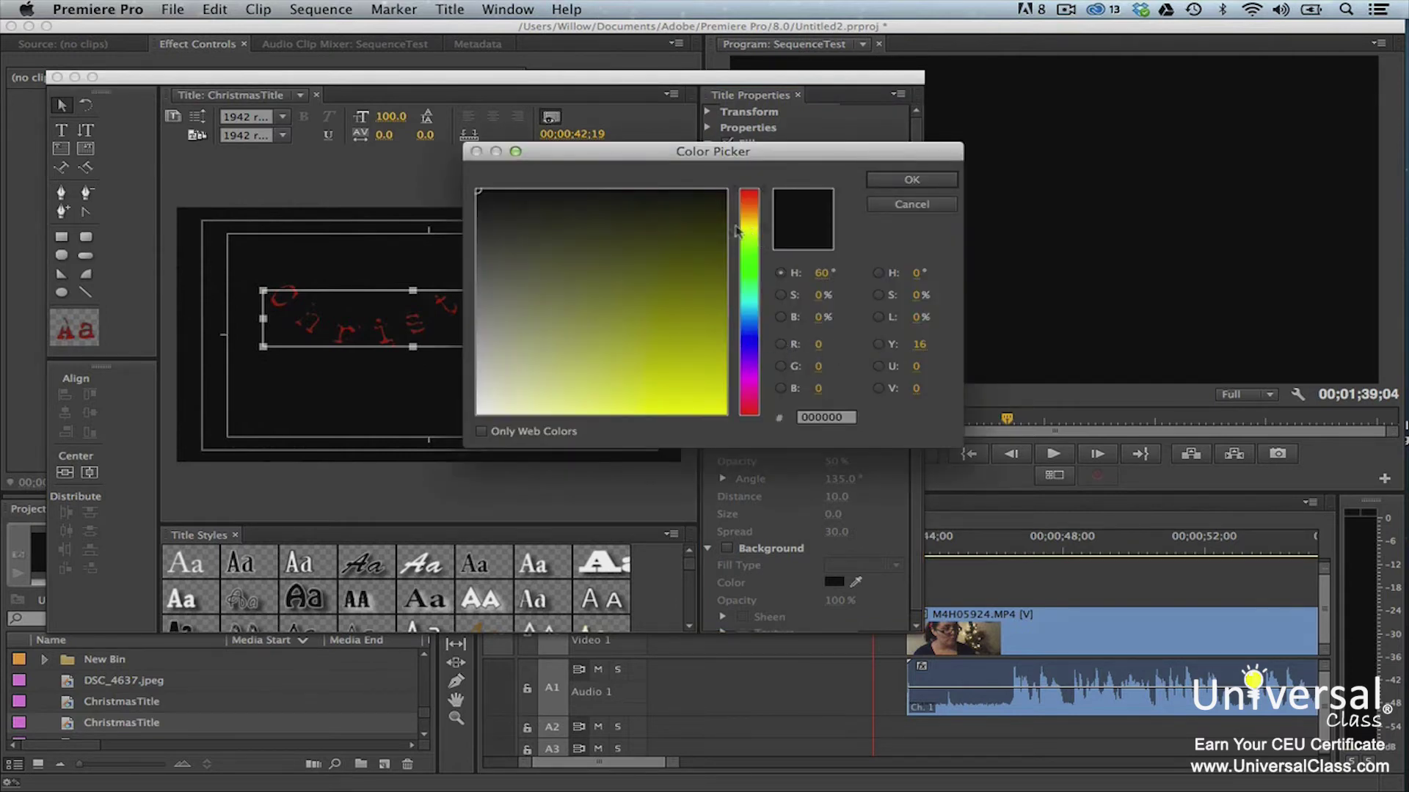
click(689, 321)
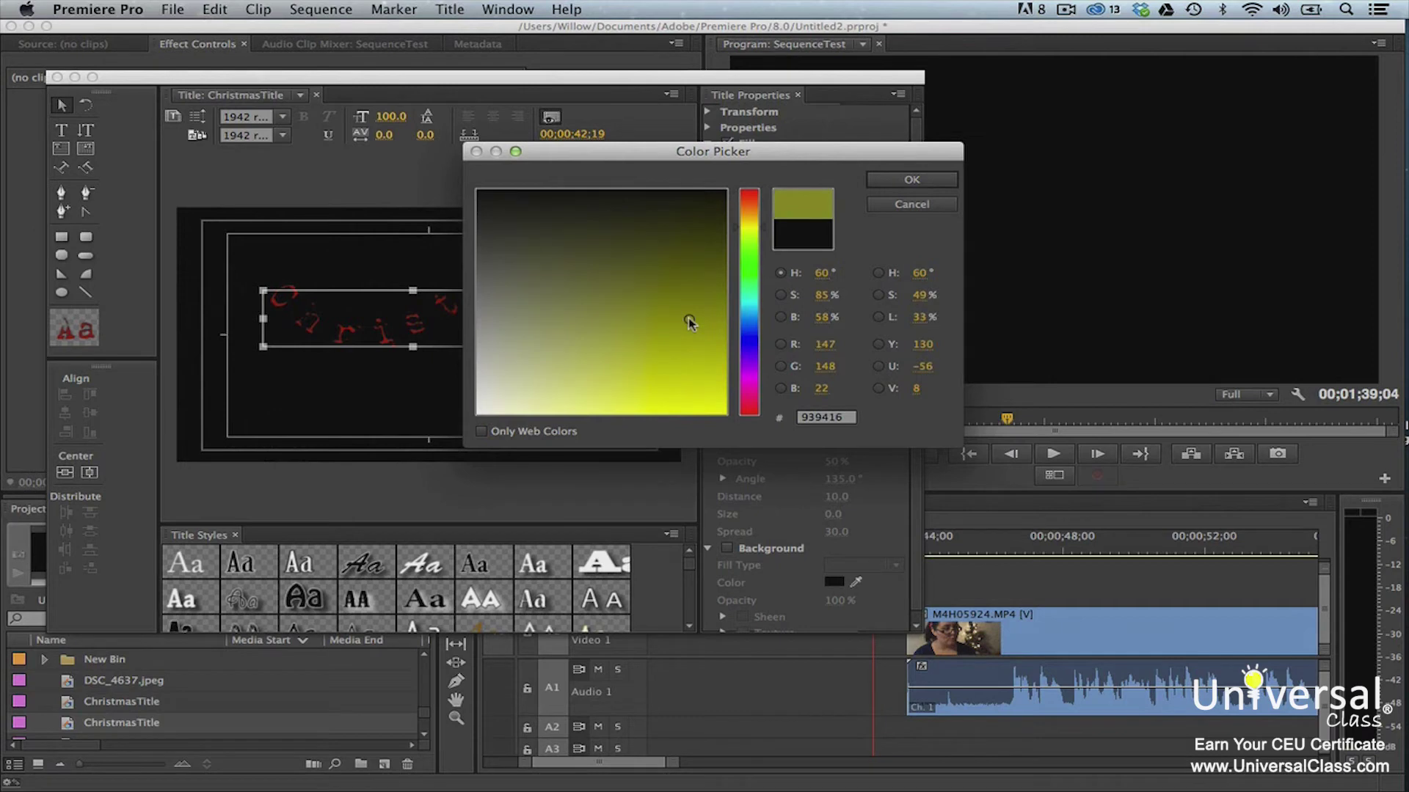
click(889, 180)
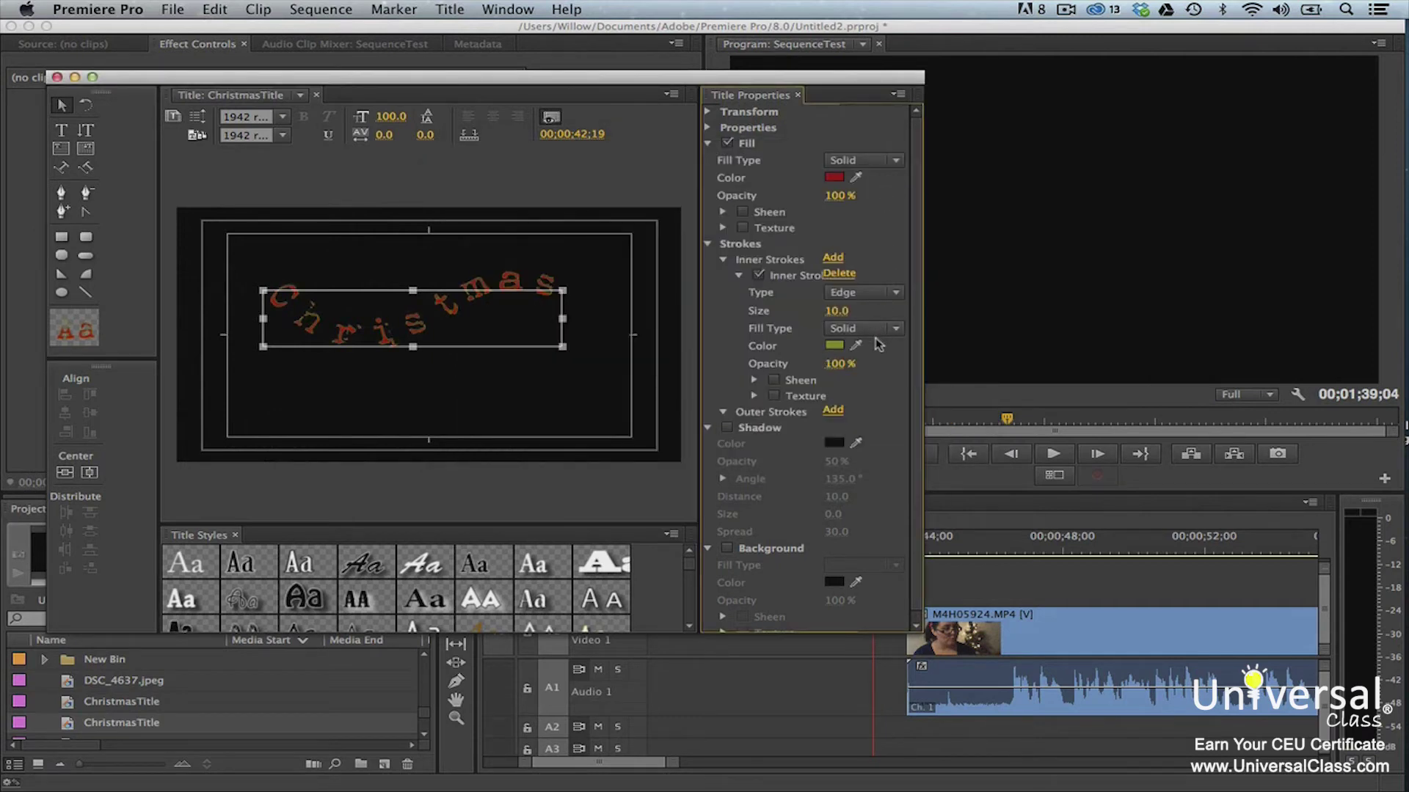
drag(840, 314, 830, 314)
drag(833, 310, 840, 311)
drag(836, 364, 826, 363)
Step: Add an outer stroke to the "Christmas" text with the Edge type and a Linear Gradient fill
click(833, 411)
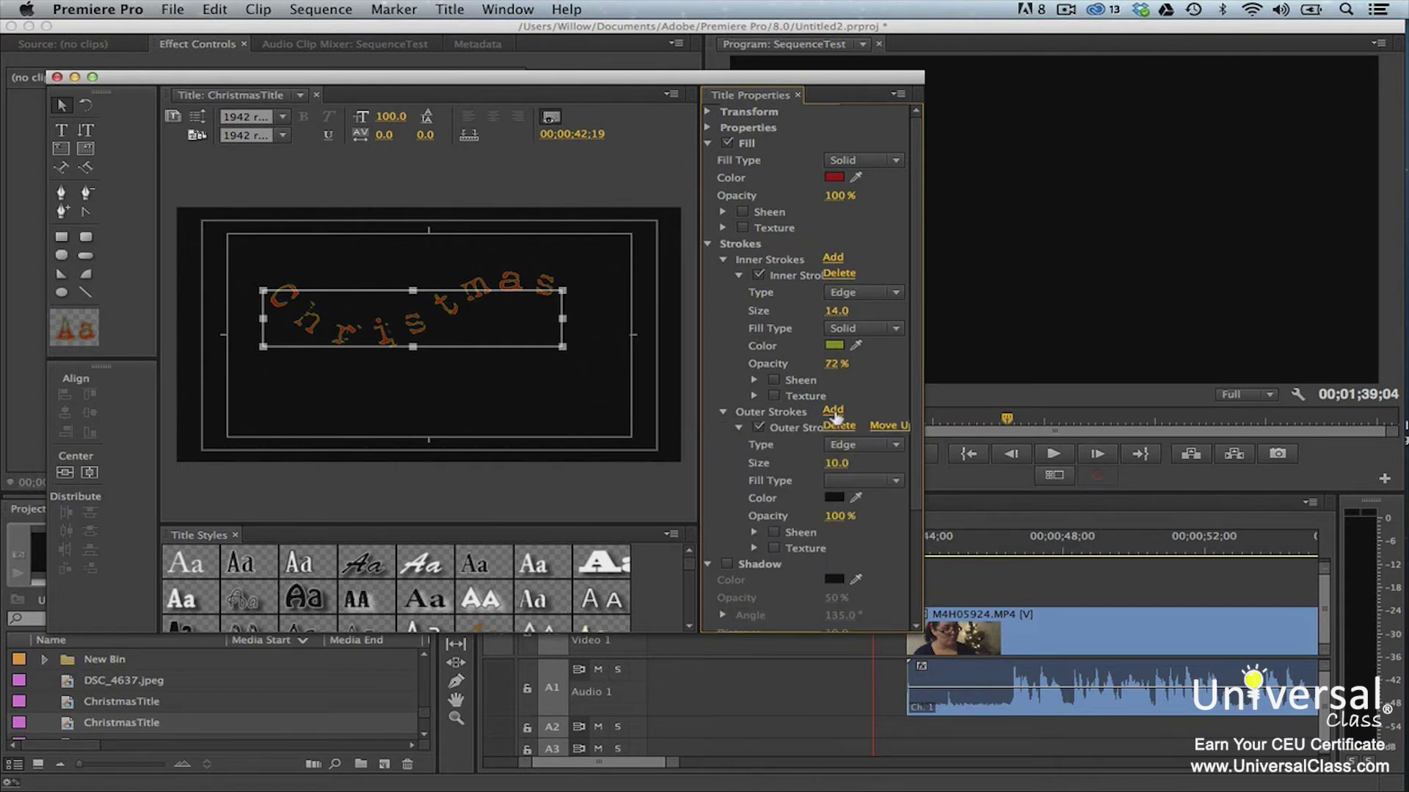
click(895, 446)
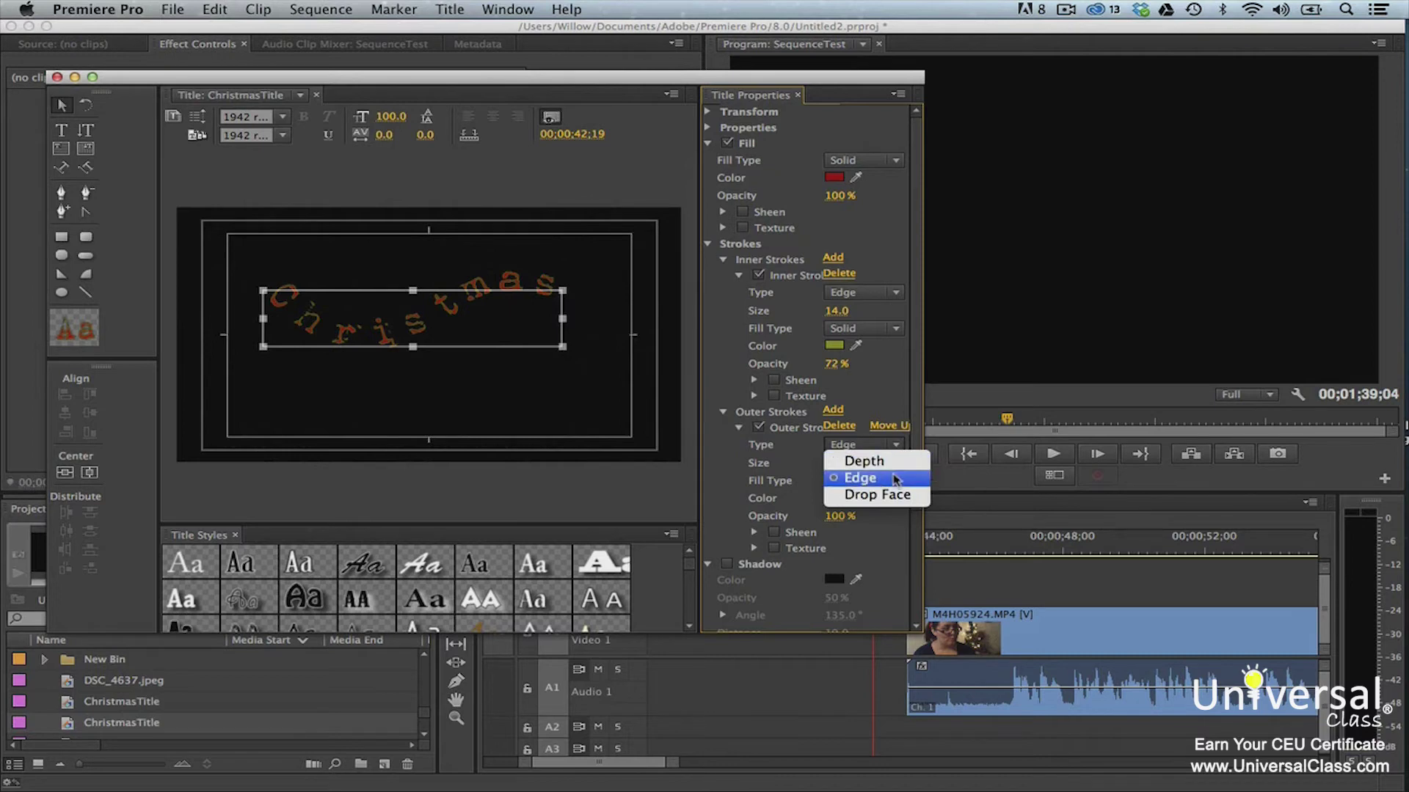
click(895, 479)
click(895, 480)
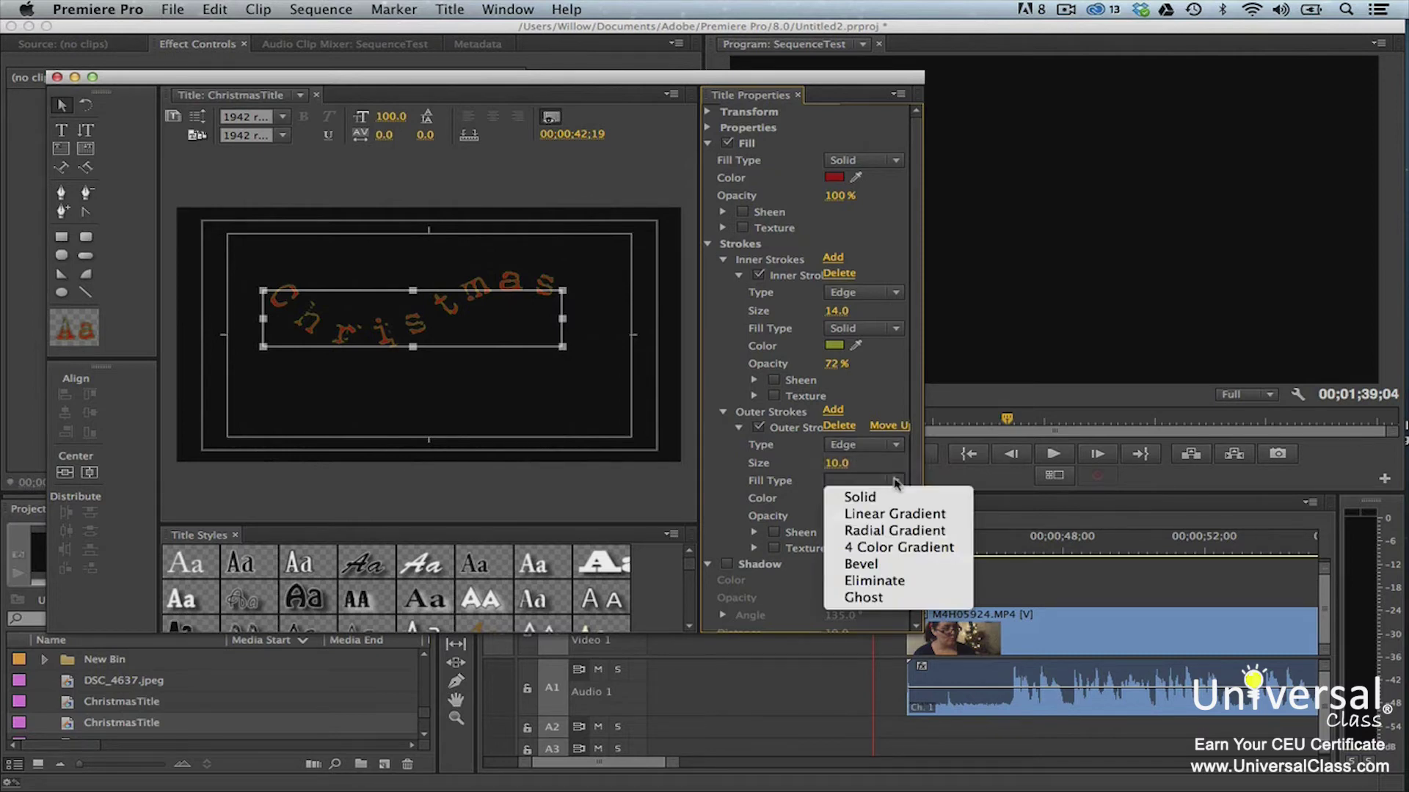
click(894, 514)
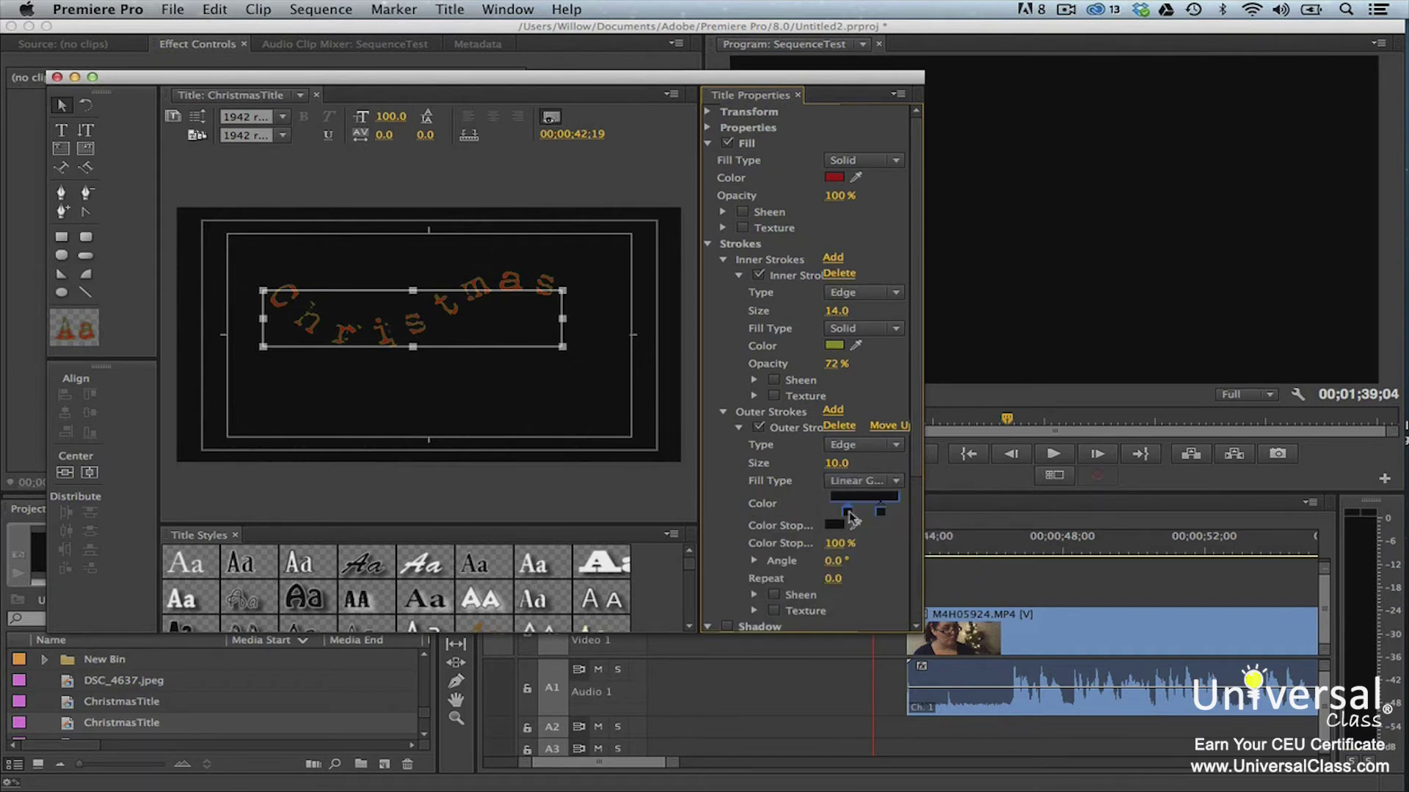
Step: Color the outer stroke gradient's first stop green 34A125 and its second stop a yellow-green with a hue of 76°
double_click(848, 512)
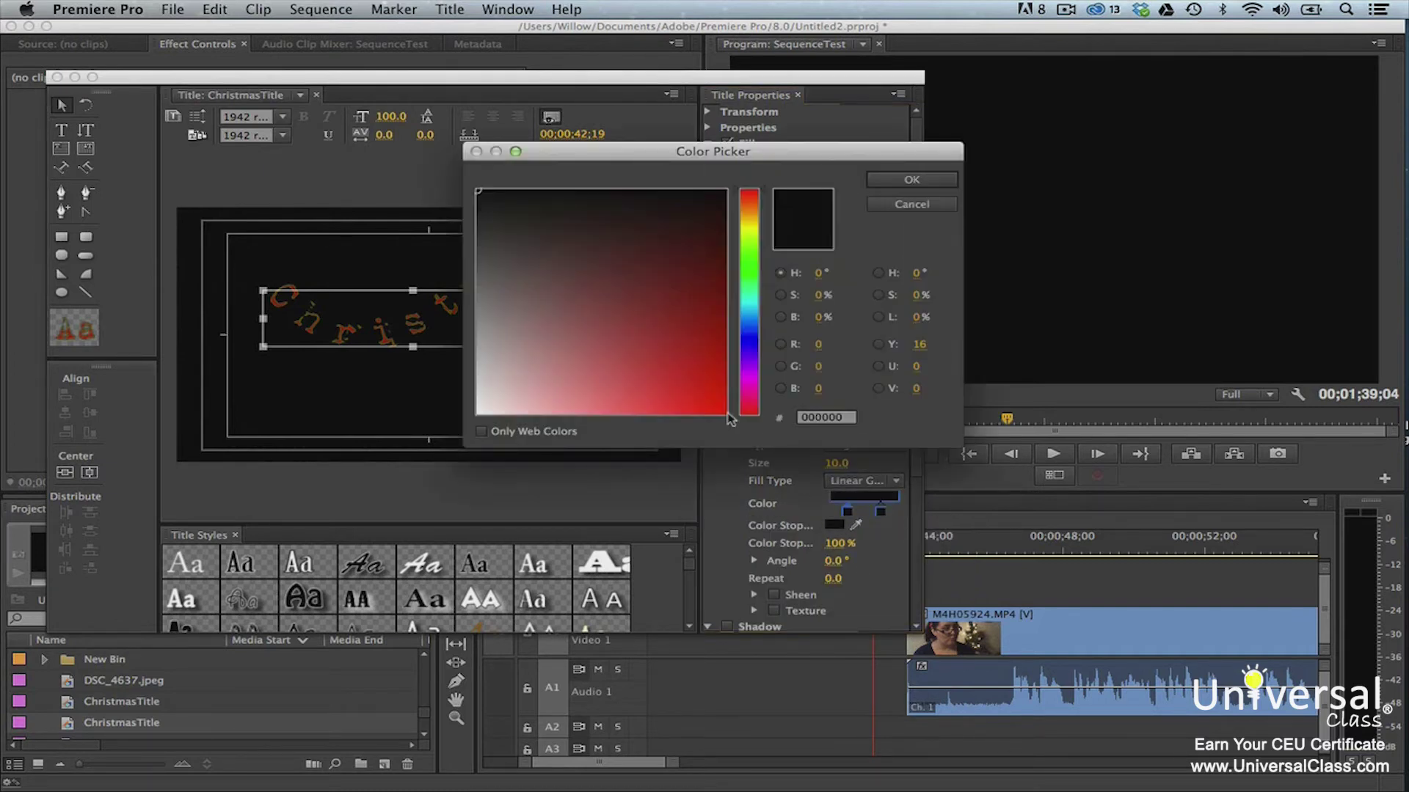
click(750, 263)
click(668, 331)
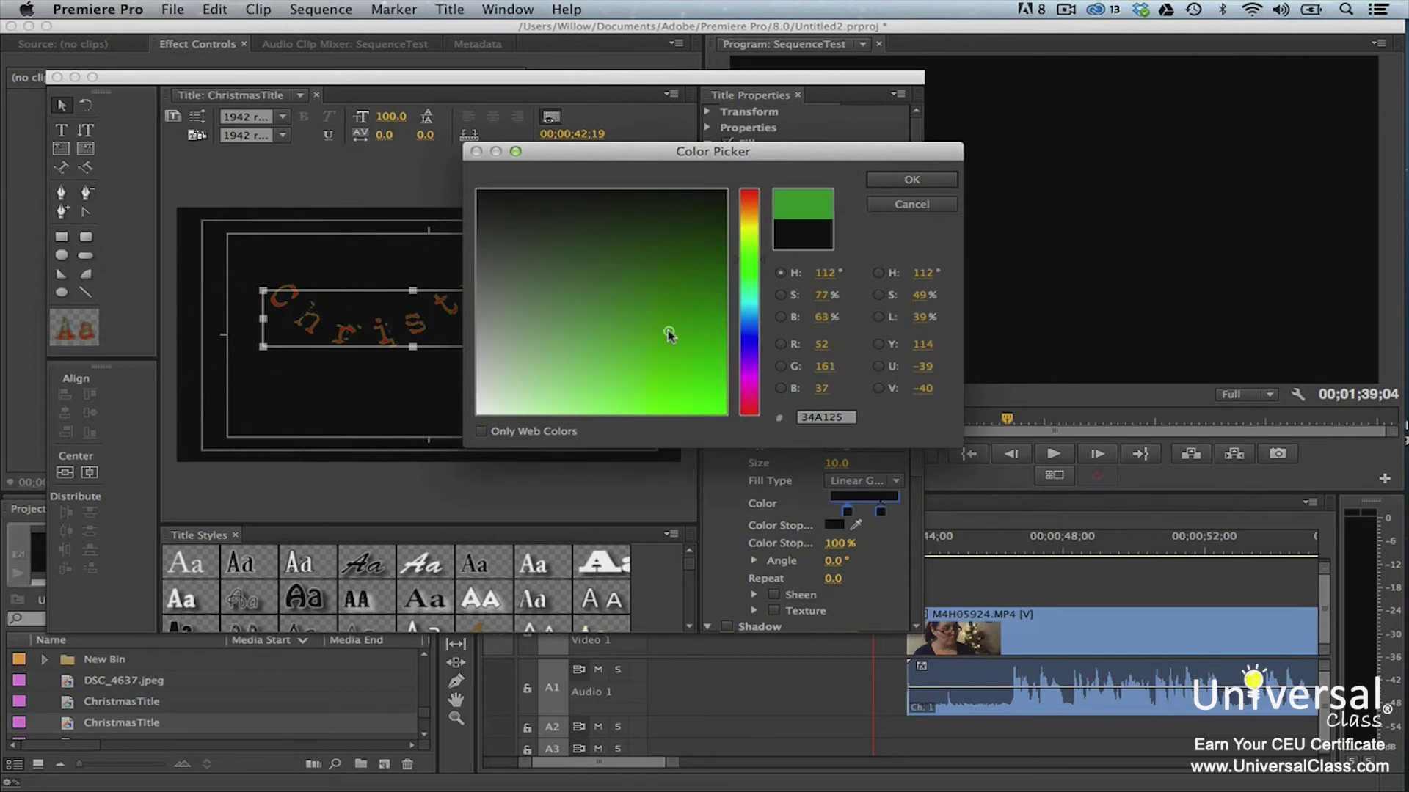
click(877, 182)
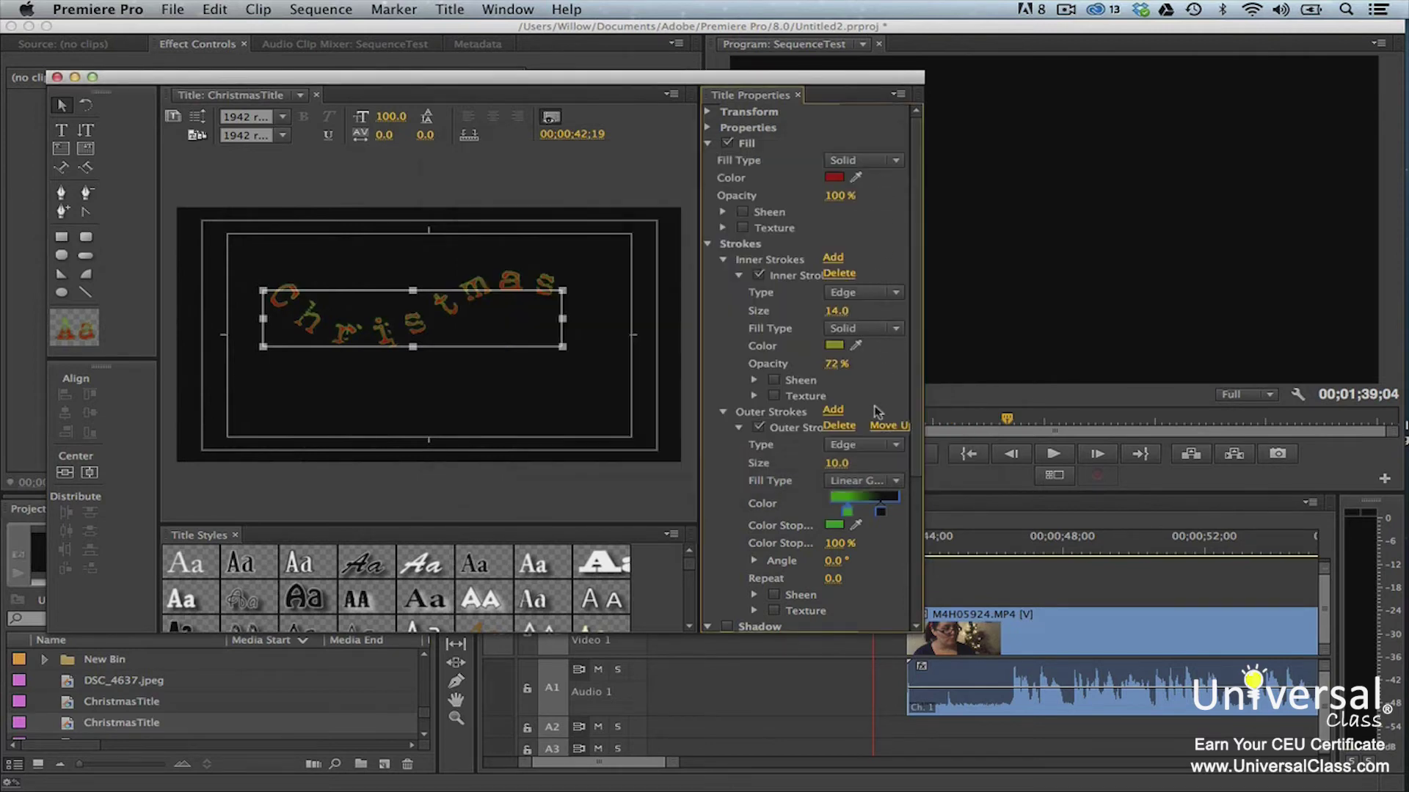
double_click(880, 512)
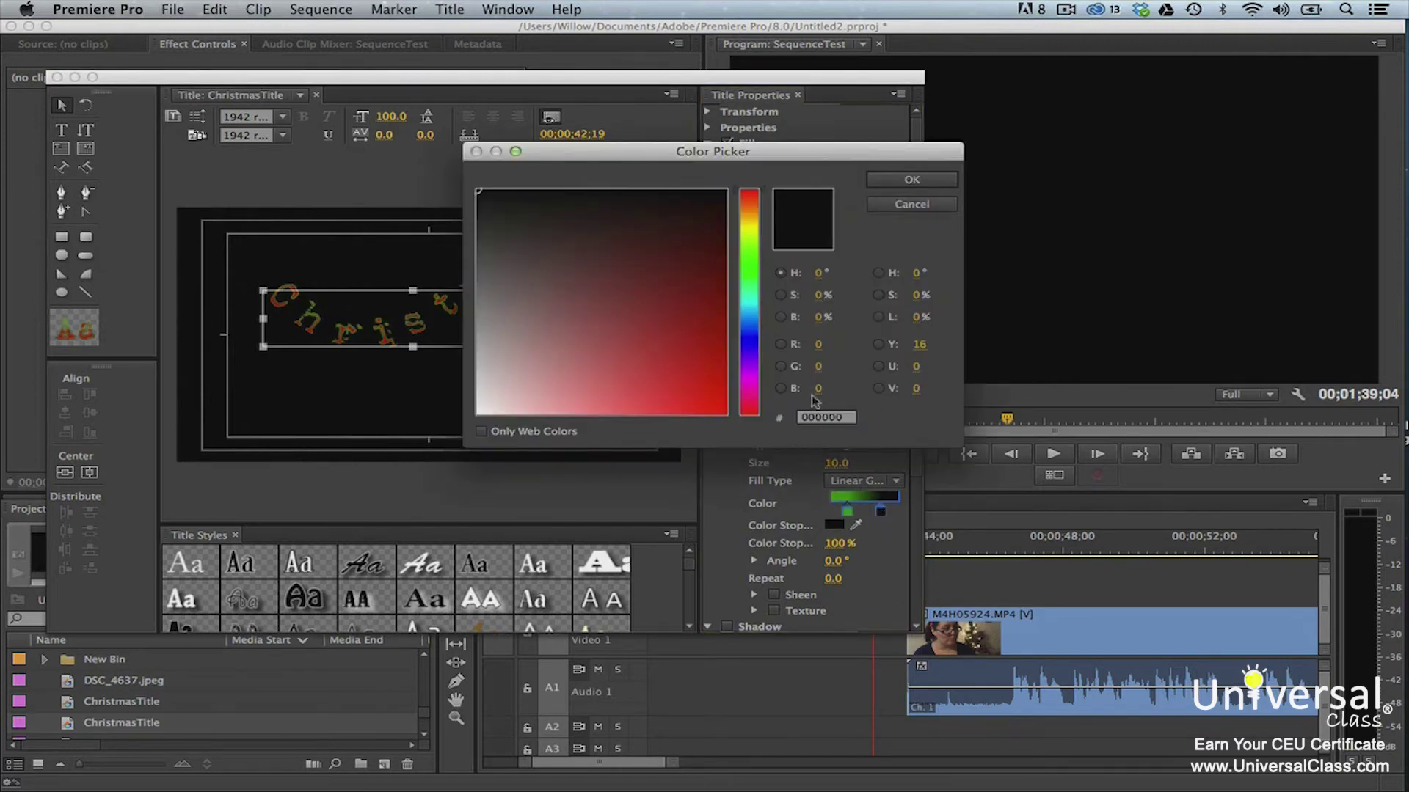
click(754, 242)
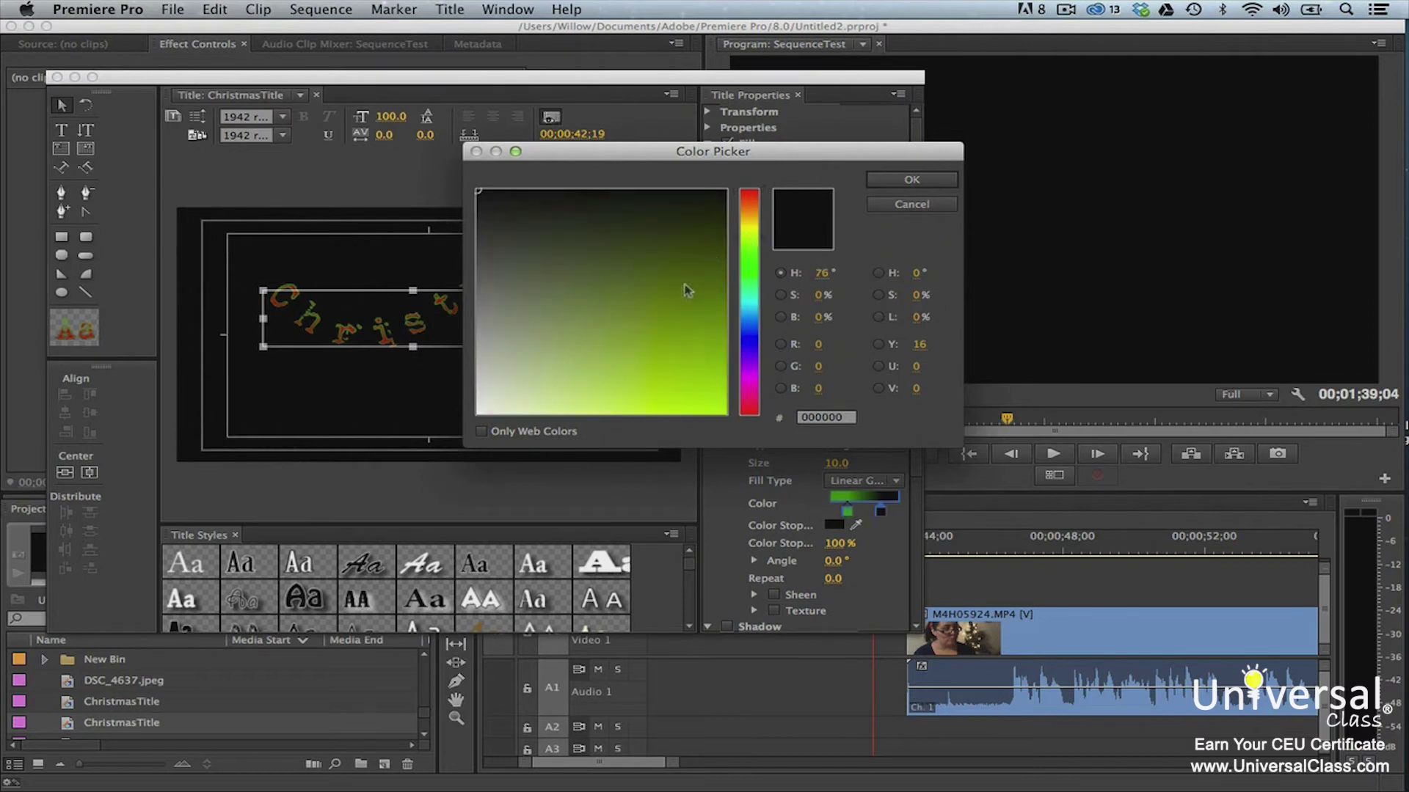
click(680, 323)
click(911, 181)
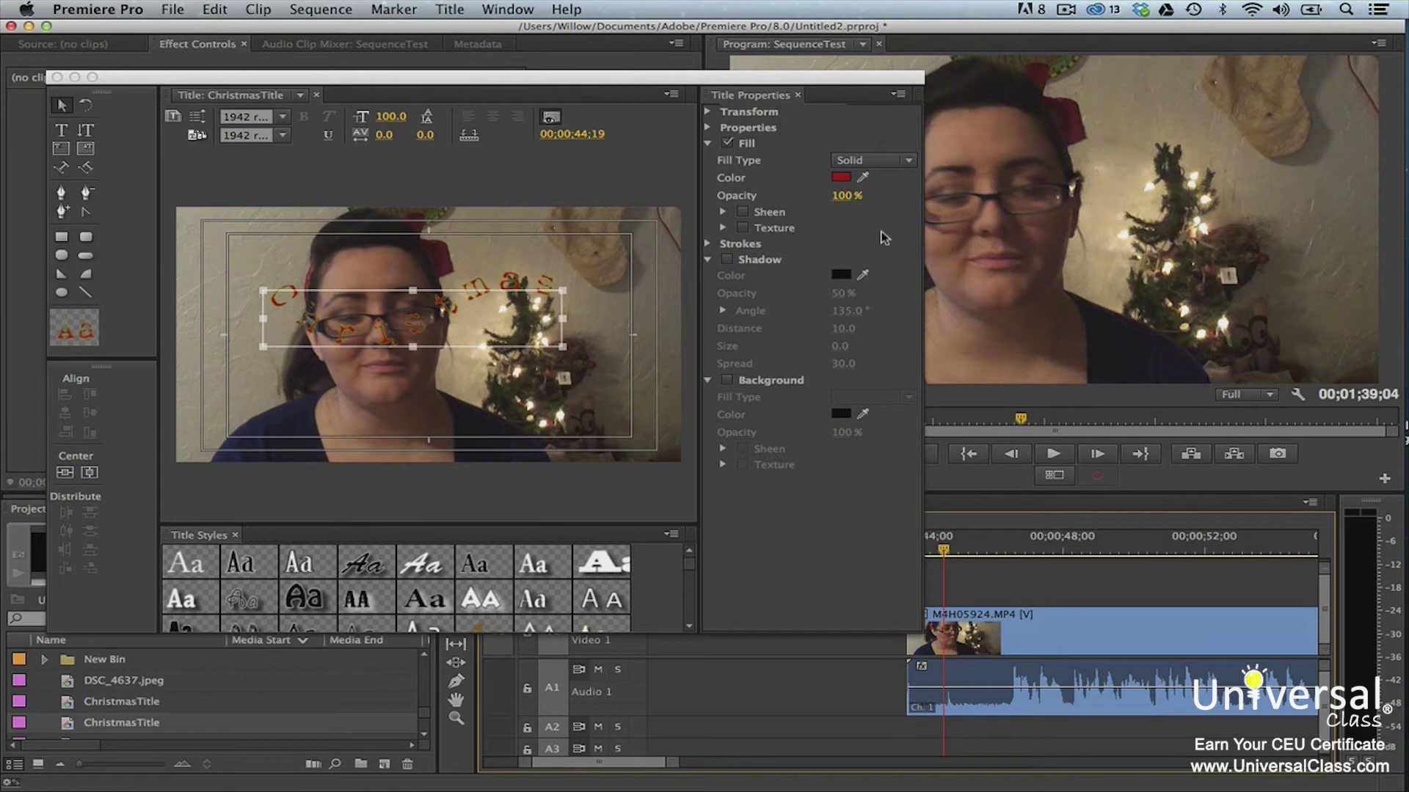
Step: Enable a shadow on the "Christmas" path text and set its color to black 000000
click(727, 260)
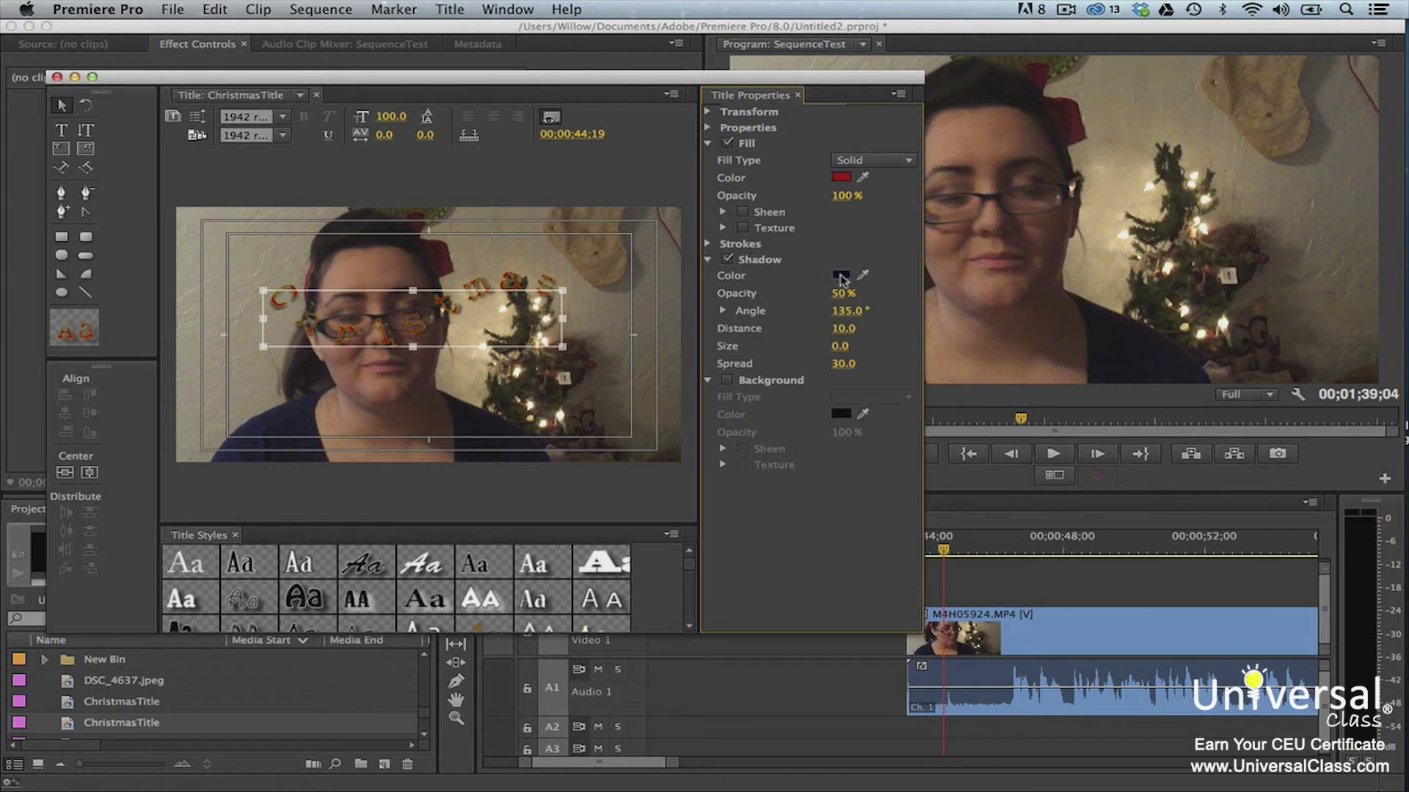
click(840, 276)
click(540, 190)
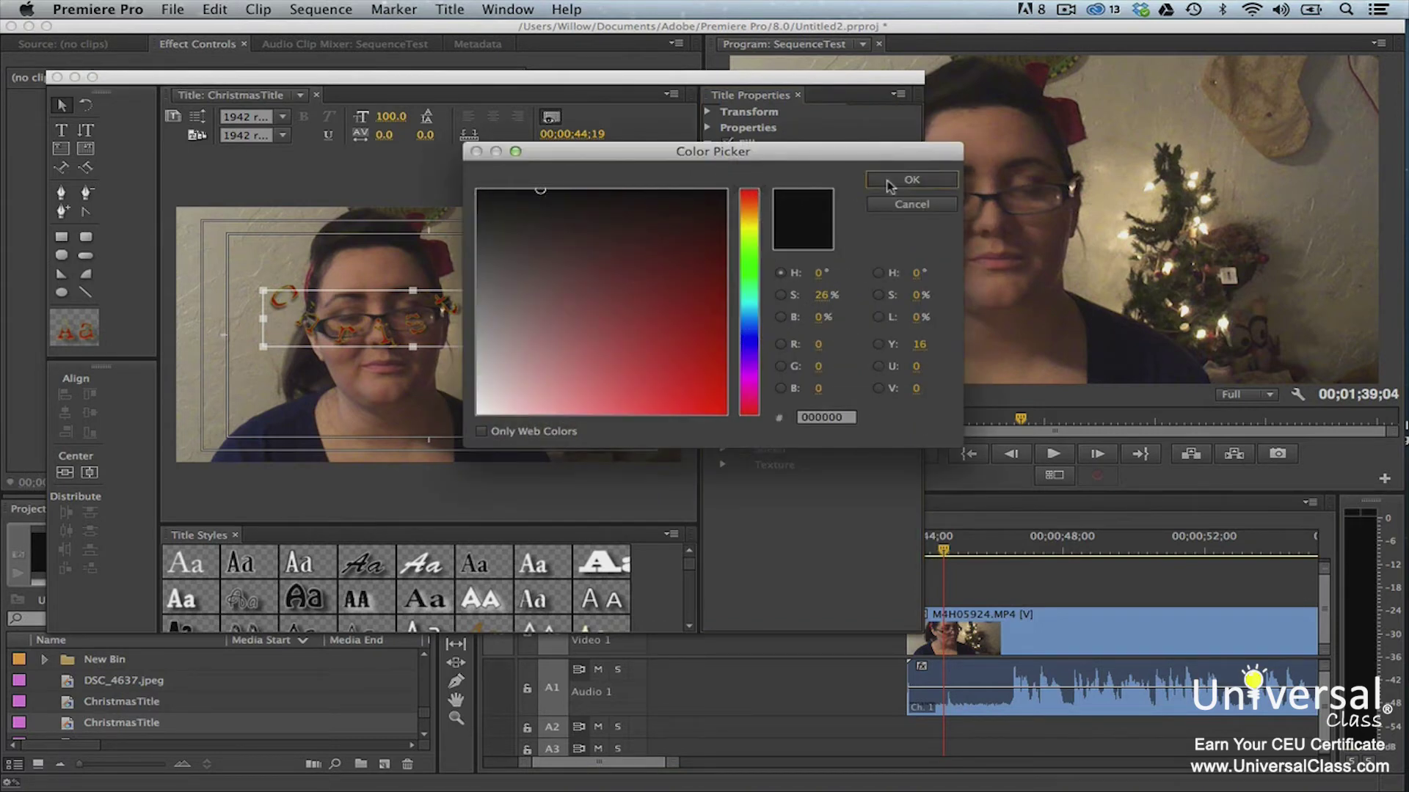
click(890, 180)
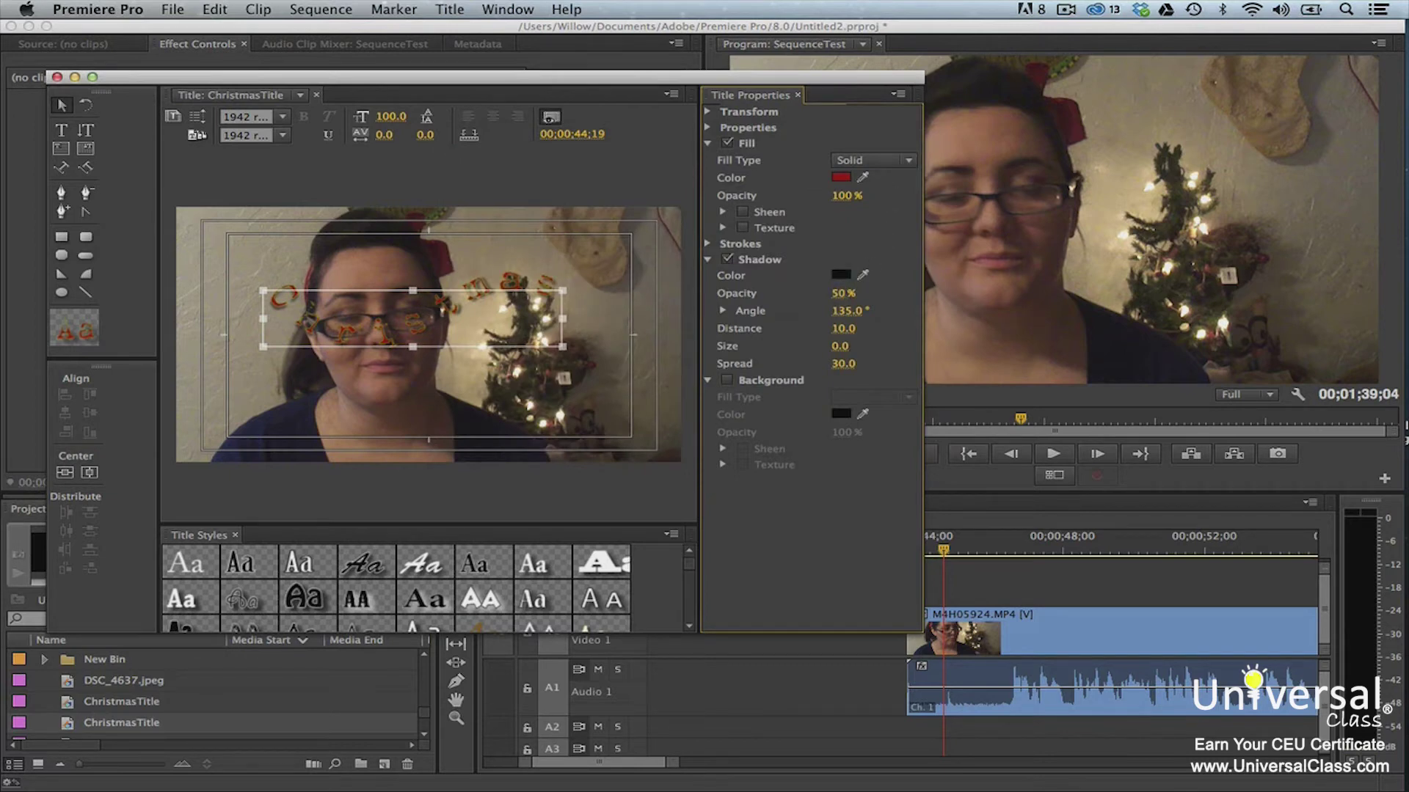
Step: Set the text shadow's opacity to 57%, angle to -207°, distance to 13, size to 33 and spread to 52
drag(843, 293, 851, 293)
drag(851, 312, 764, 312)
drag(853, 310, 859, 311)
drag(843, 329, 852, 328)
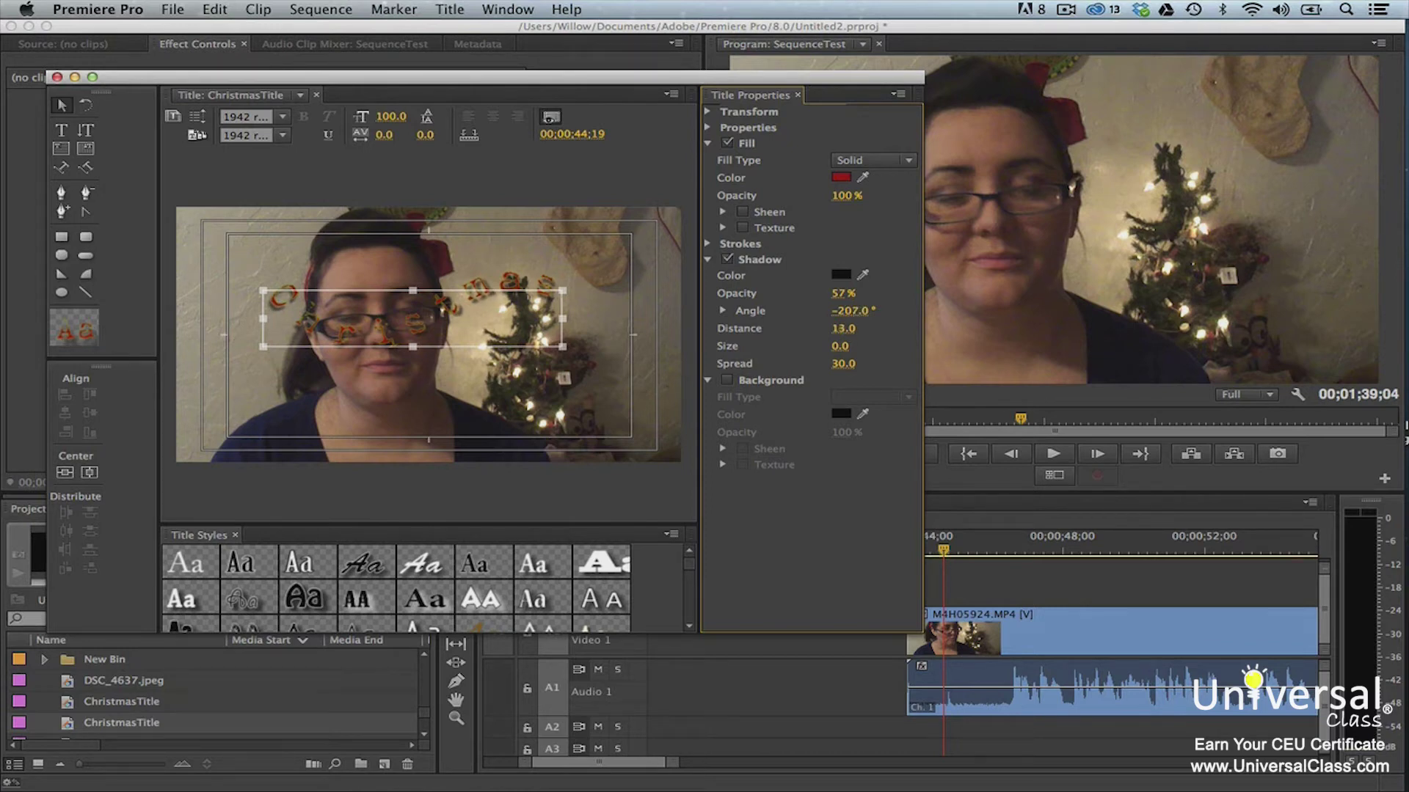
drag(840, 345, 861, 346)
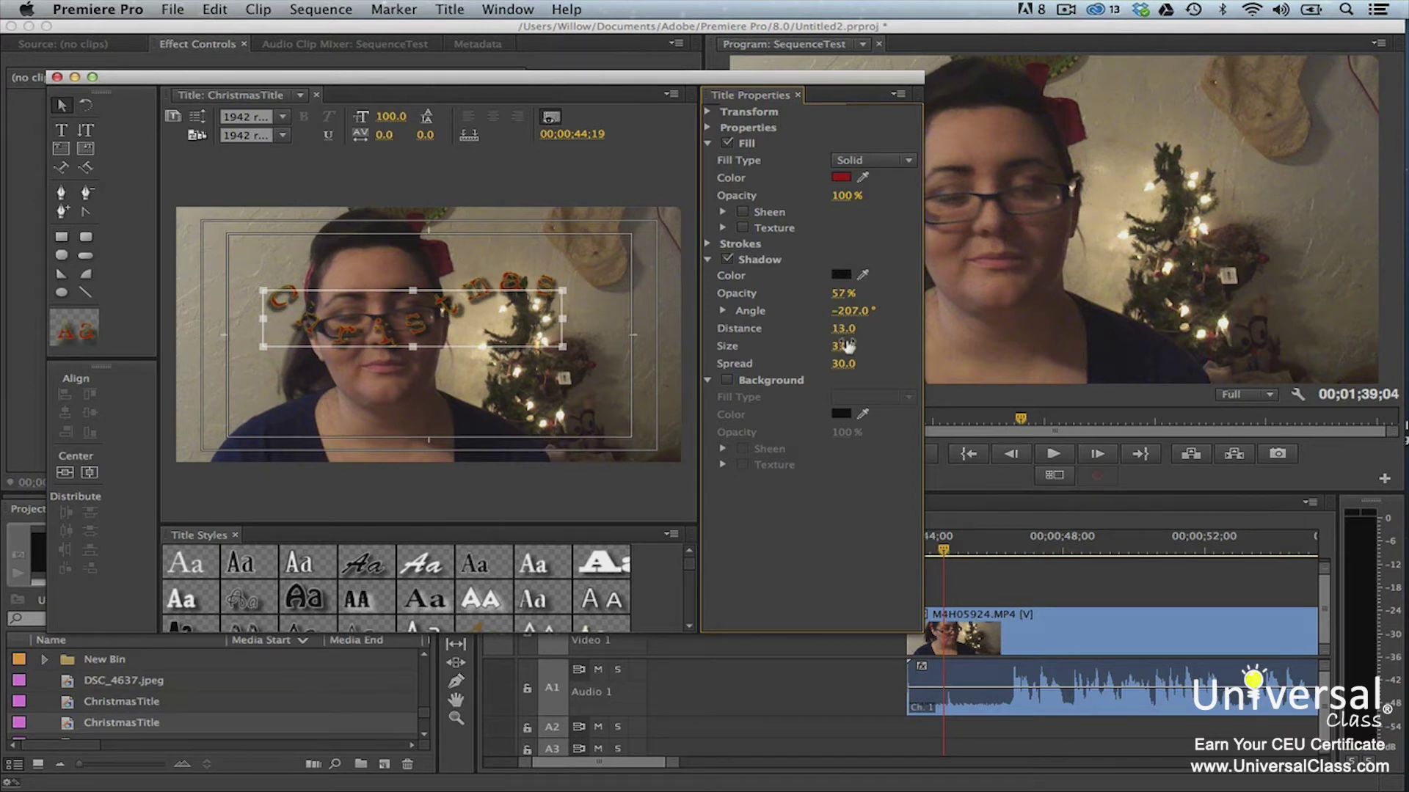
drag(844, 364, 874, 365)
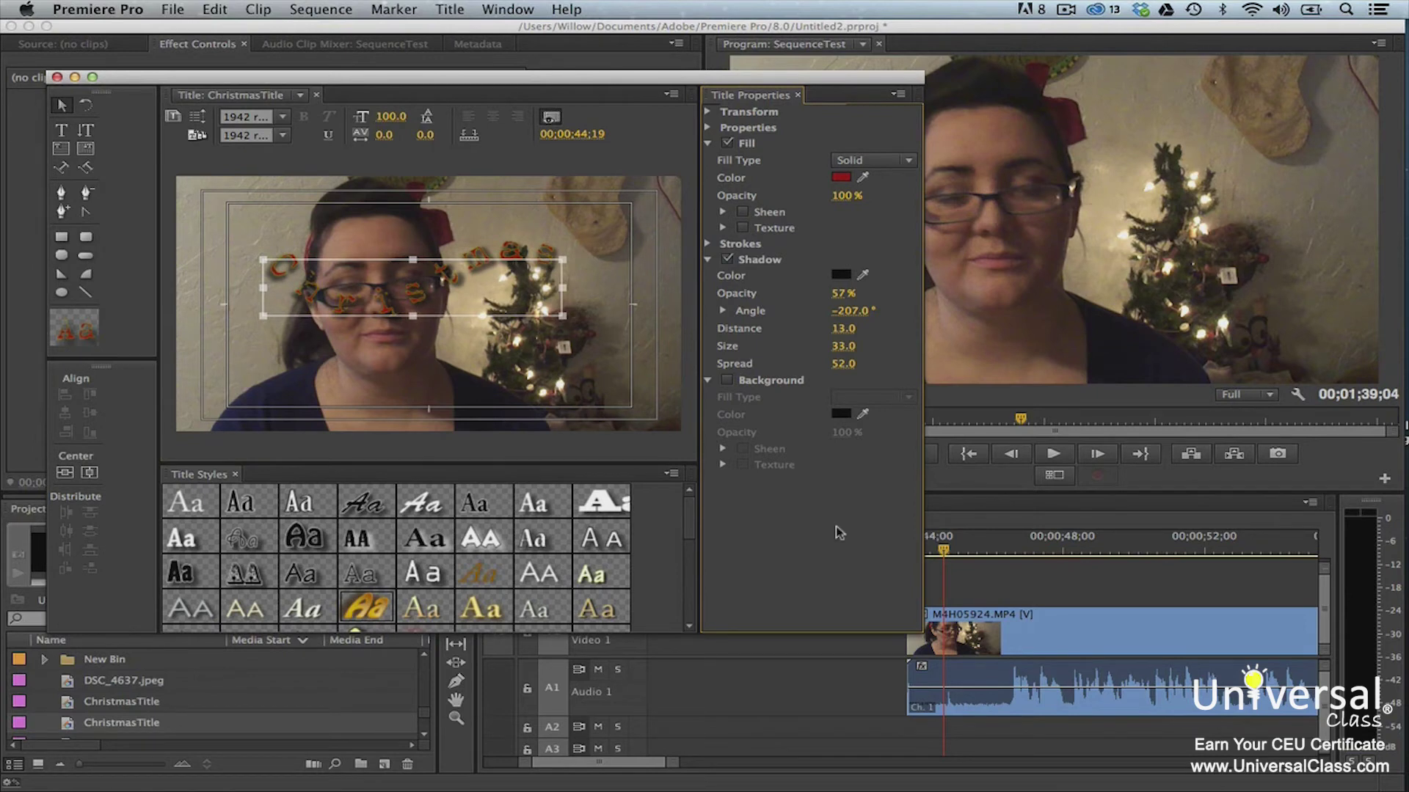
Step: Save the "Christmas" text's formatting as a new title style named Christmas
click(672, 474)
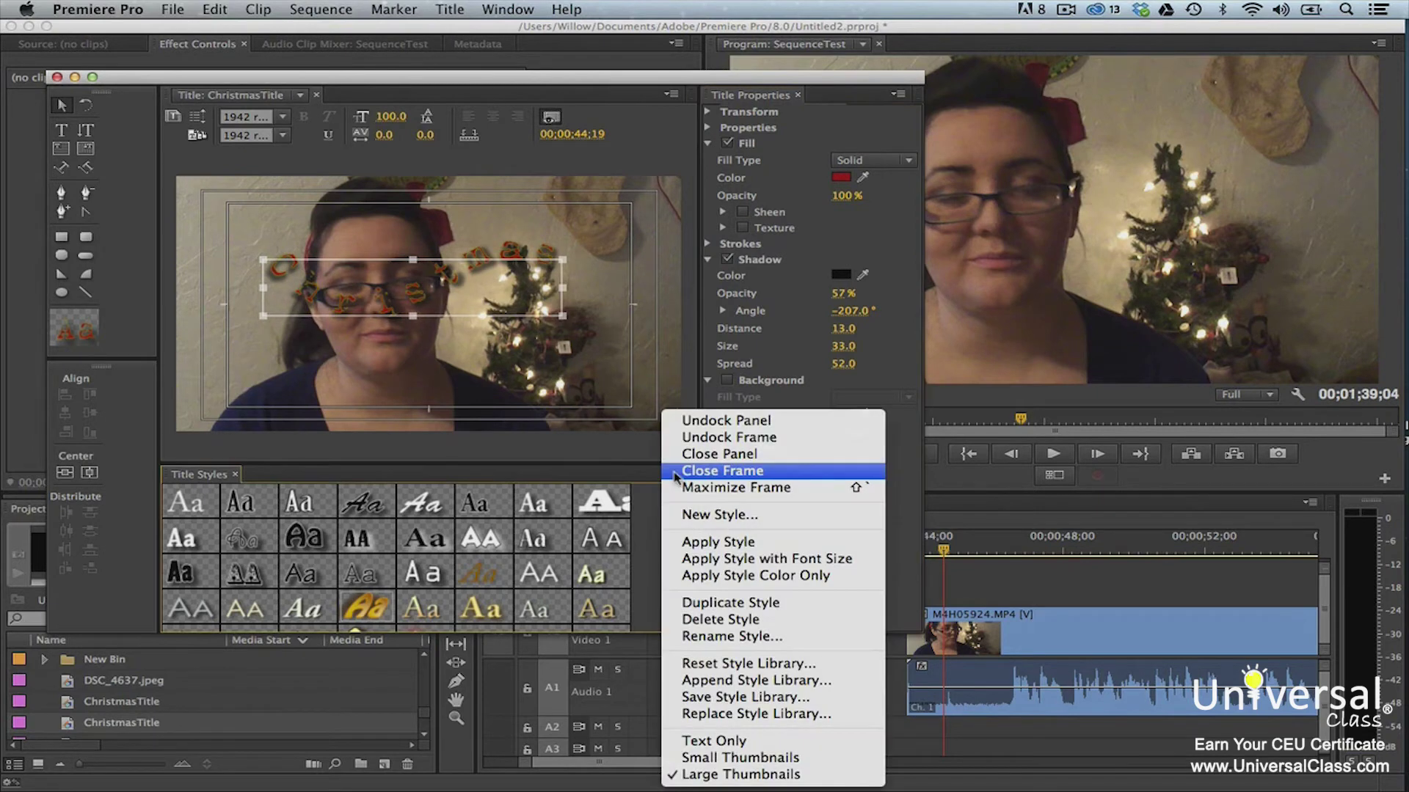
click(687, 514)
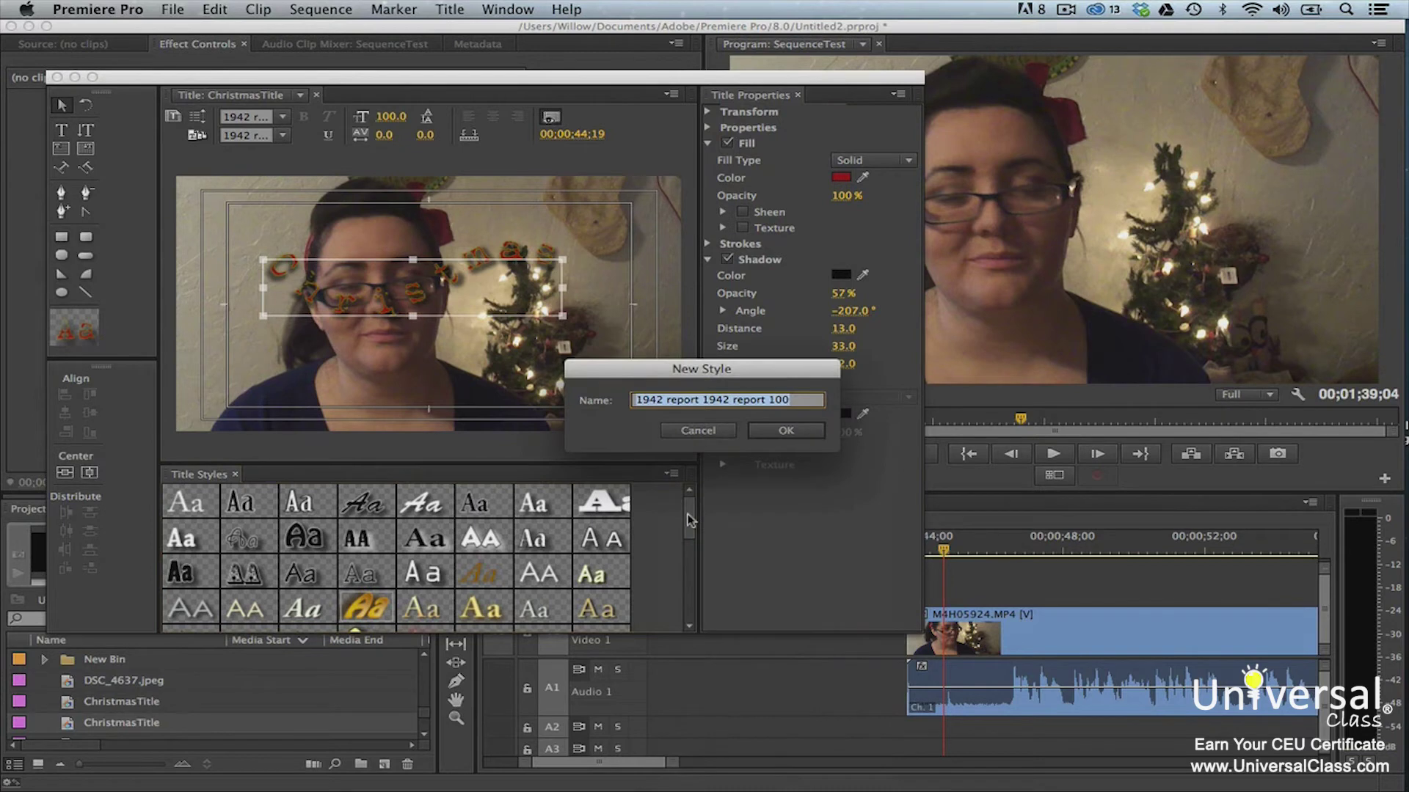
text(Christmas)
click(786, 432)
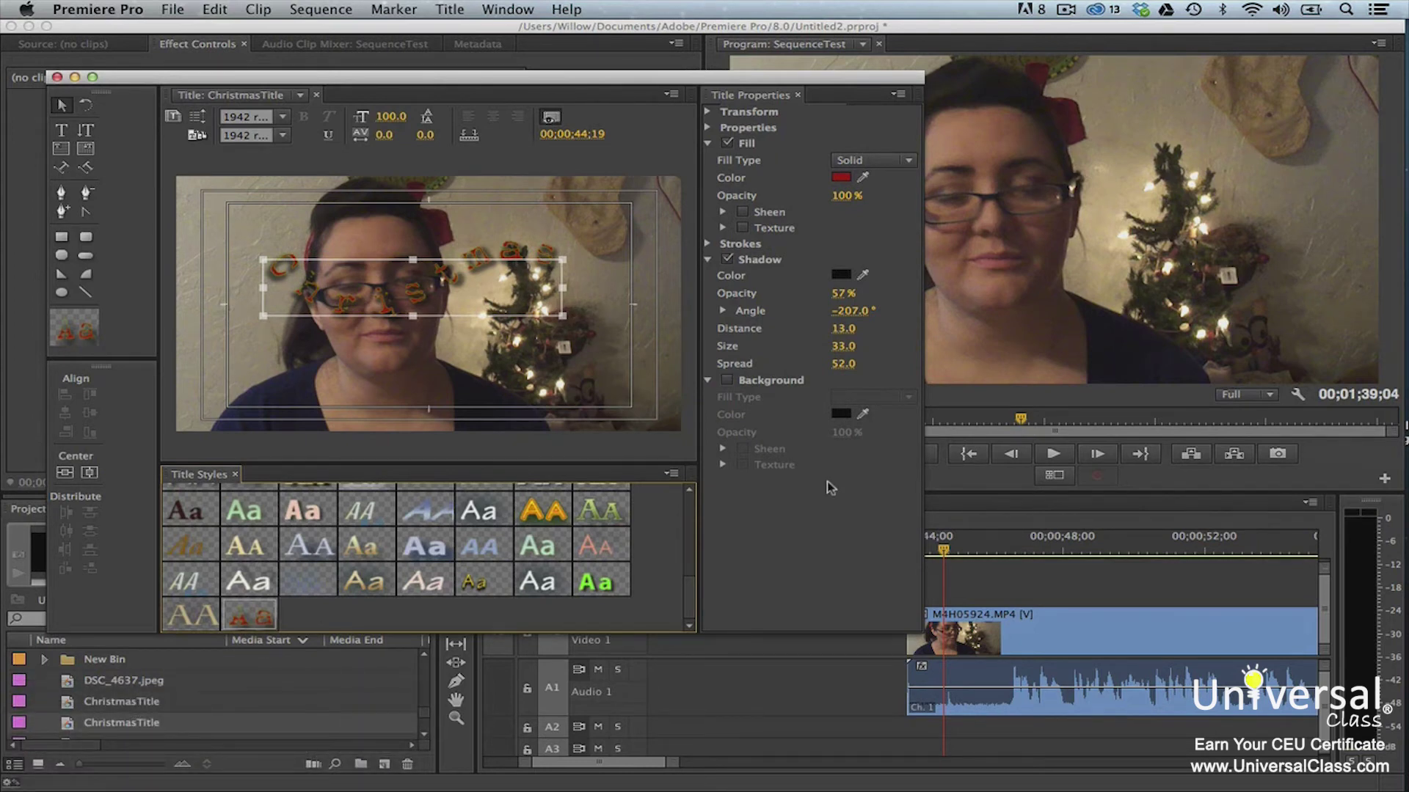
Step: Draw a wide ellipse across the middle of the title frame in the gold-orange title style
click(555, 513)
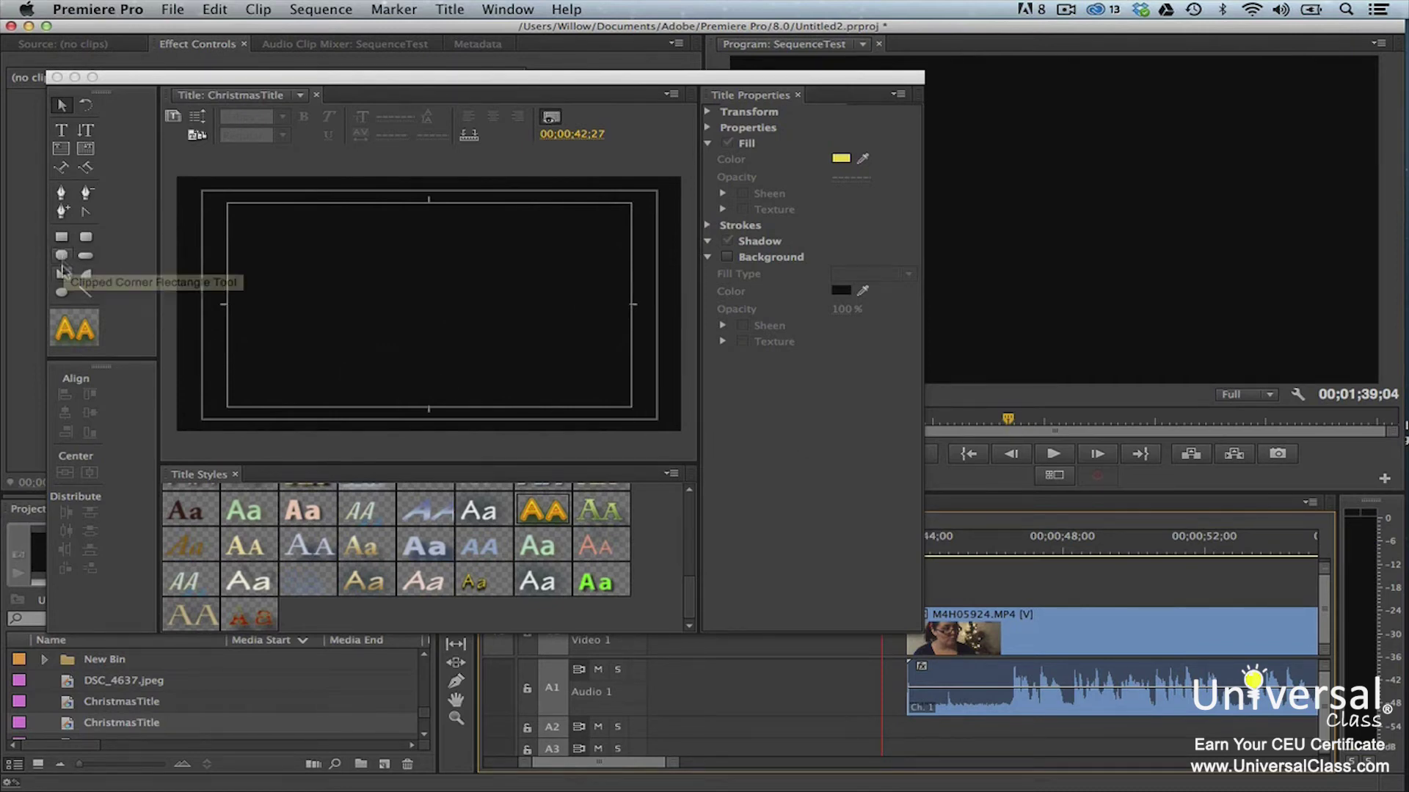
click(62, 293)
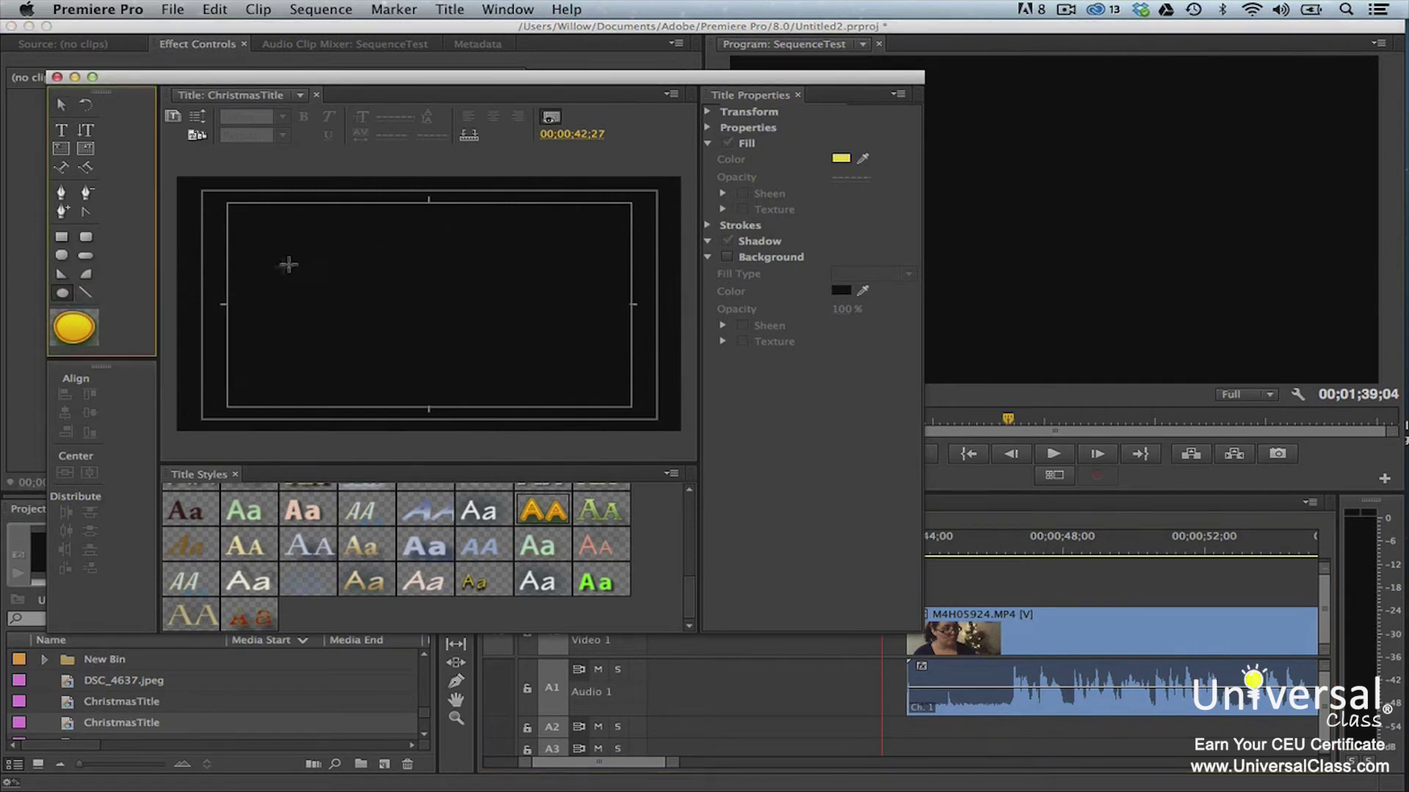
drag(278, 251, 576, 362)
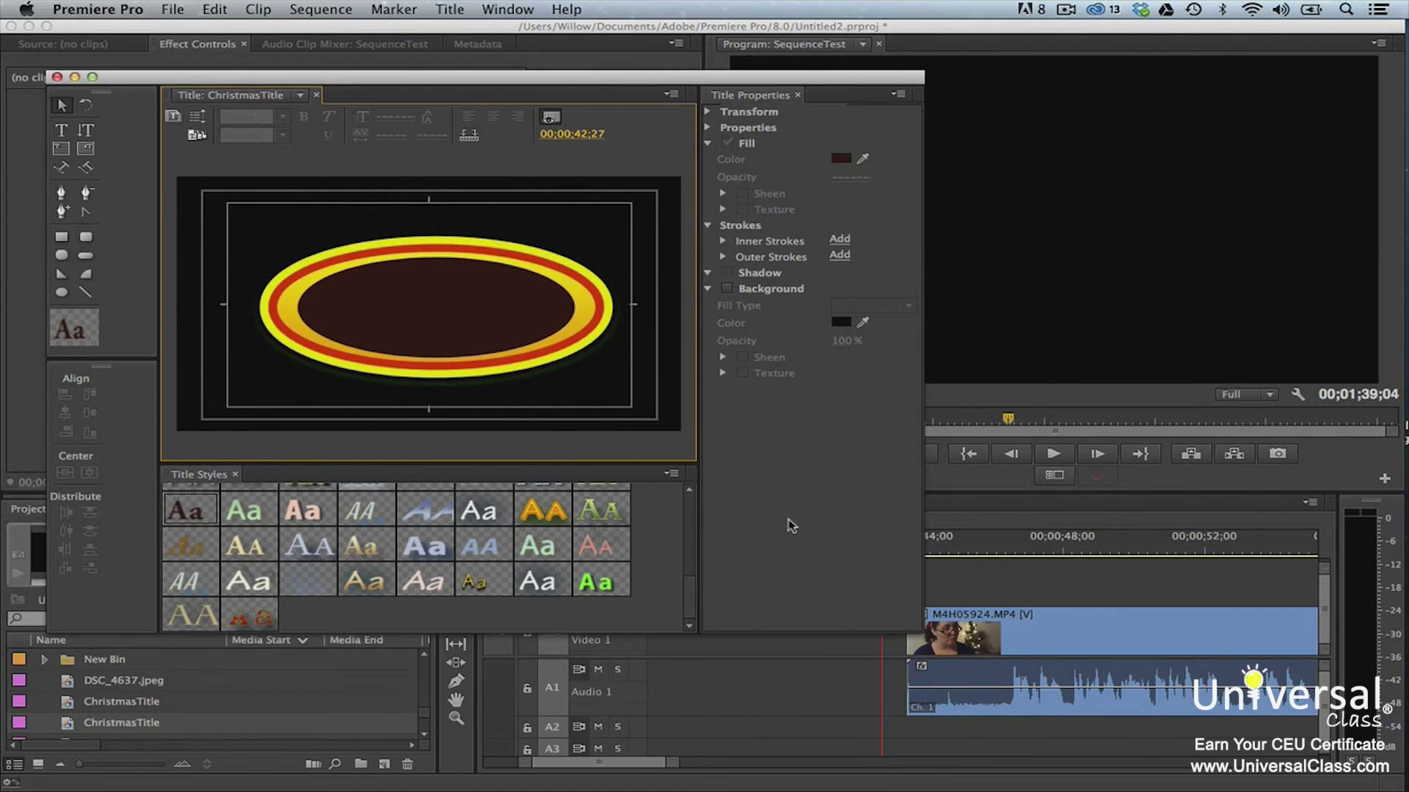
Step: Send the dark brown ellipse to the back, behind the yellow ellipse
click(438, 303)
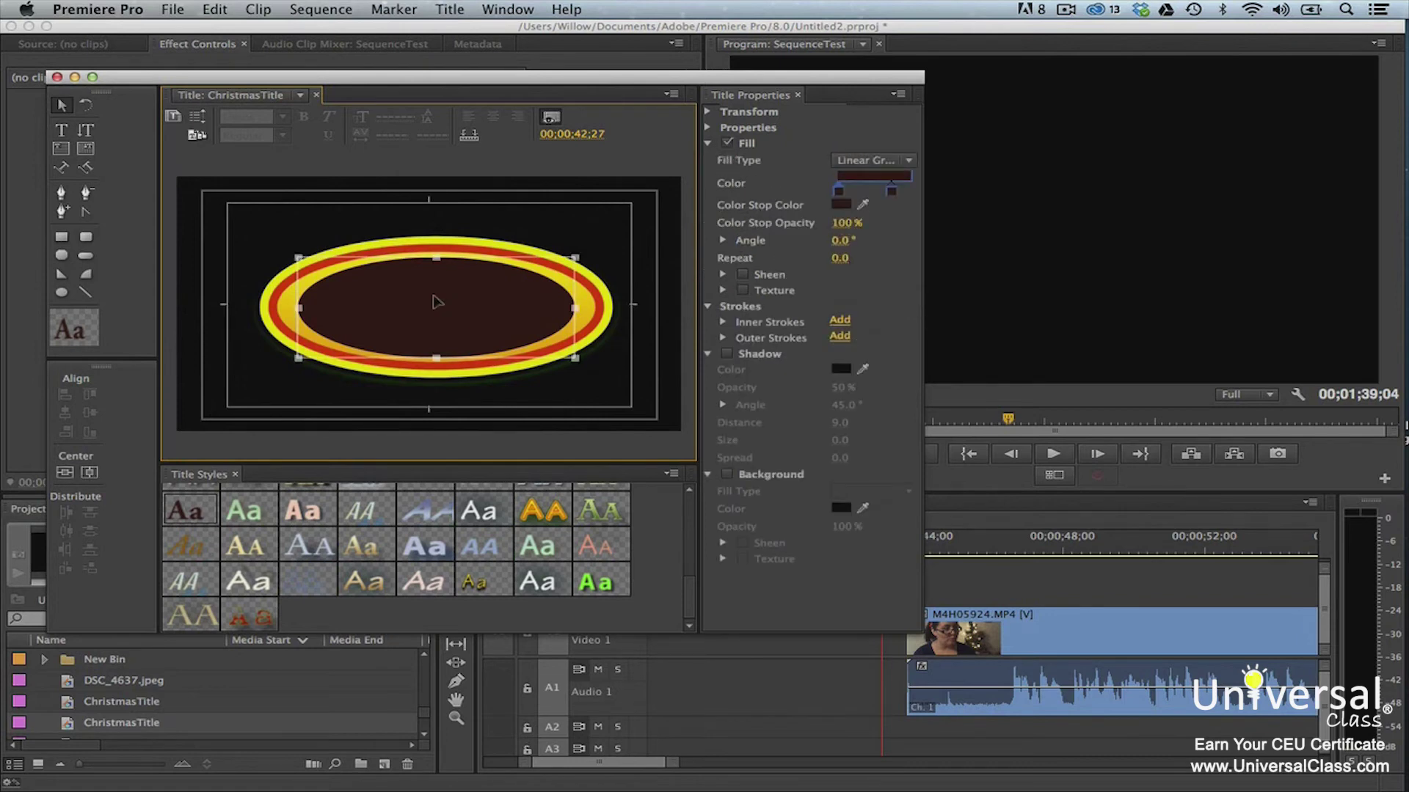
right_click(437, 301)
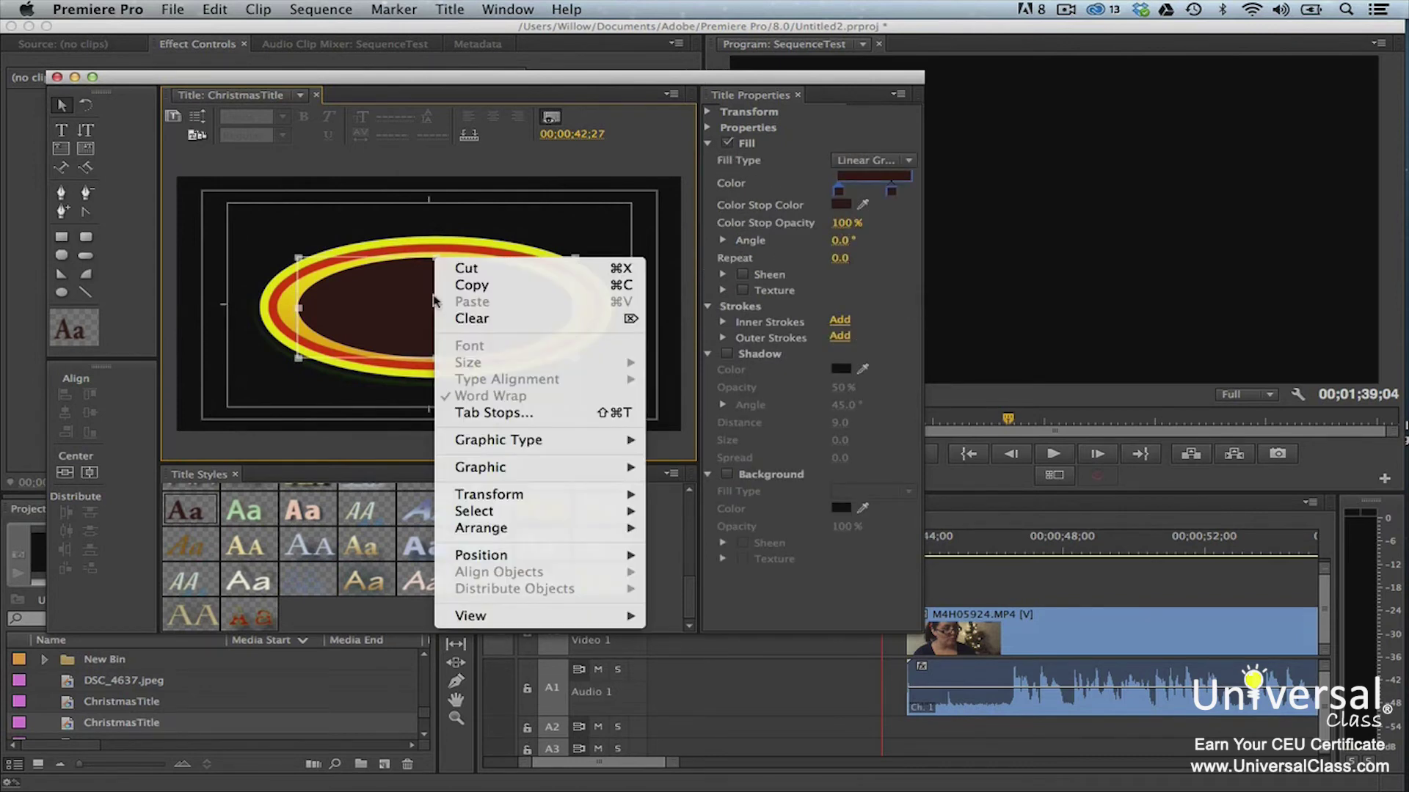
mouse_move(554, 530)
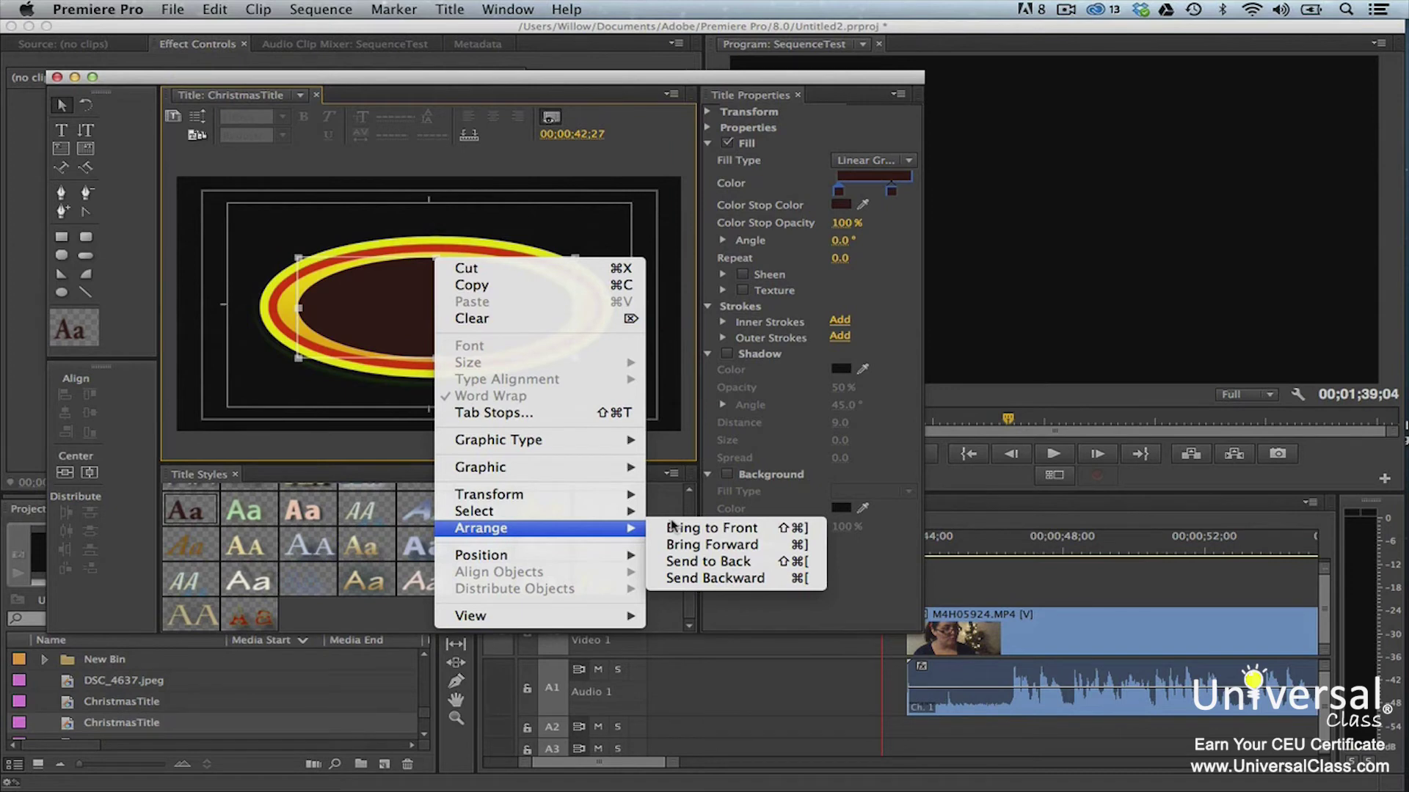
click(685, 562)
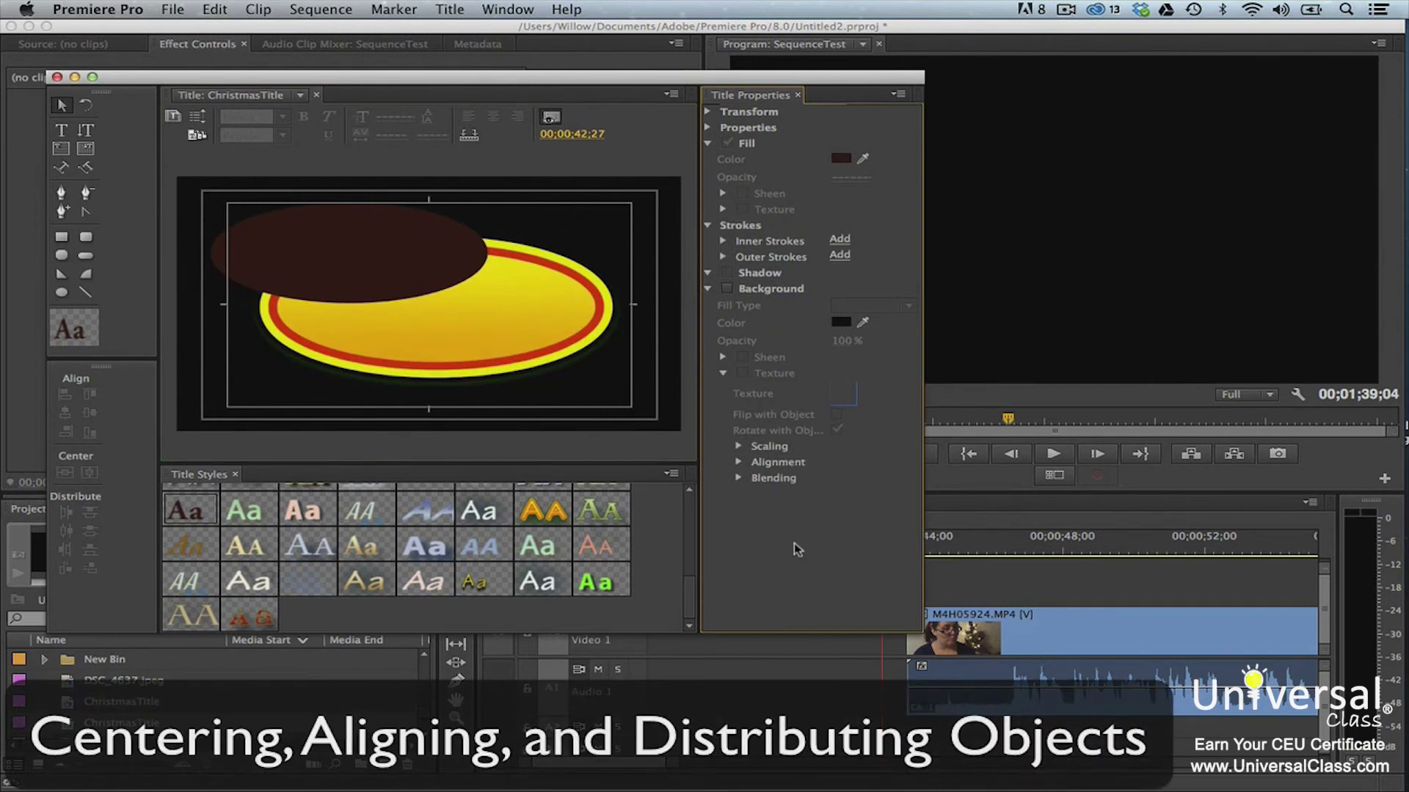
Step: Center the dark brown ellipse vertically and horizontally in the title frame
click(444, 273)
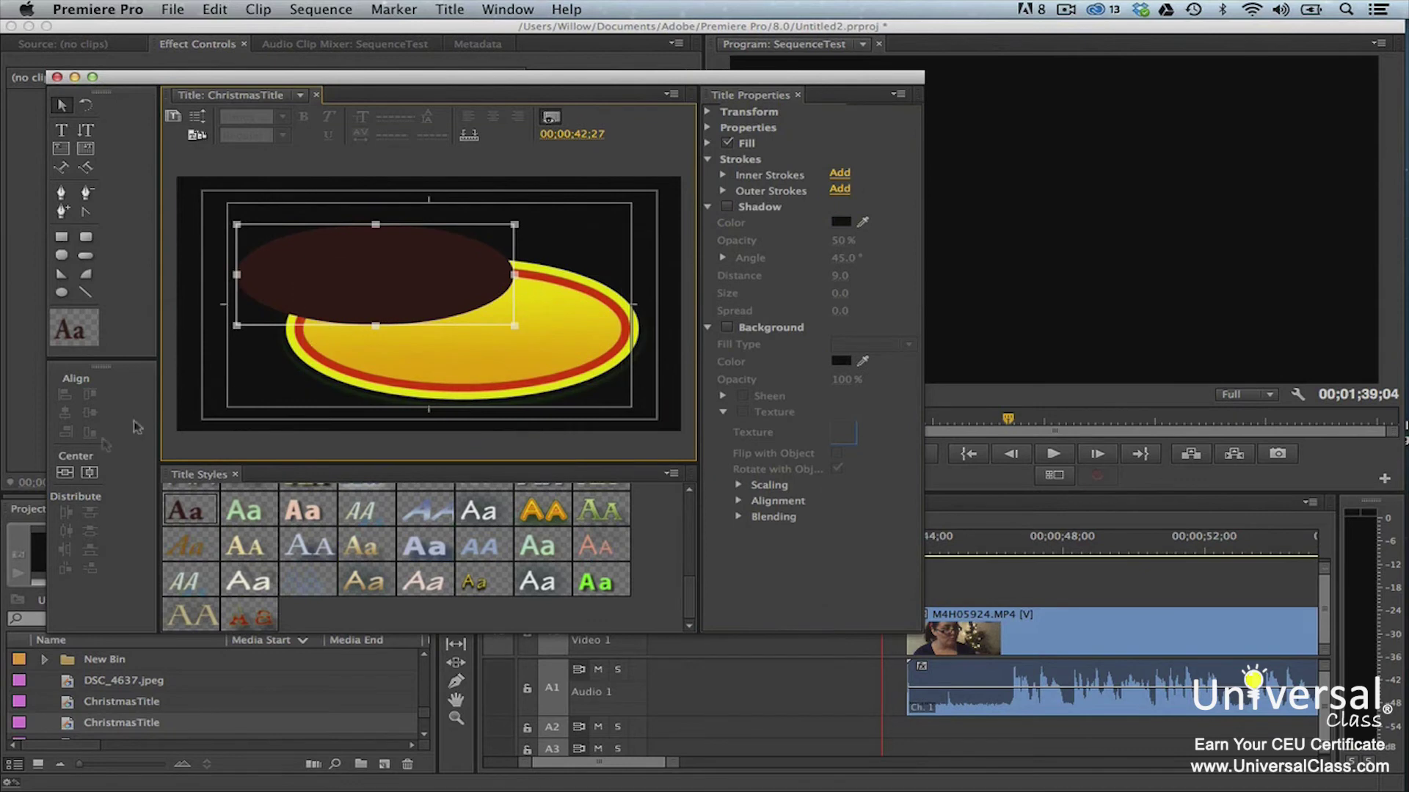
click(63, 474)
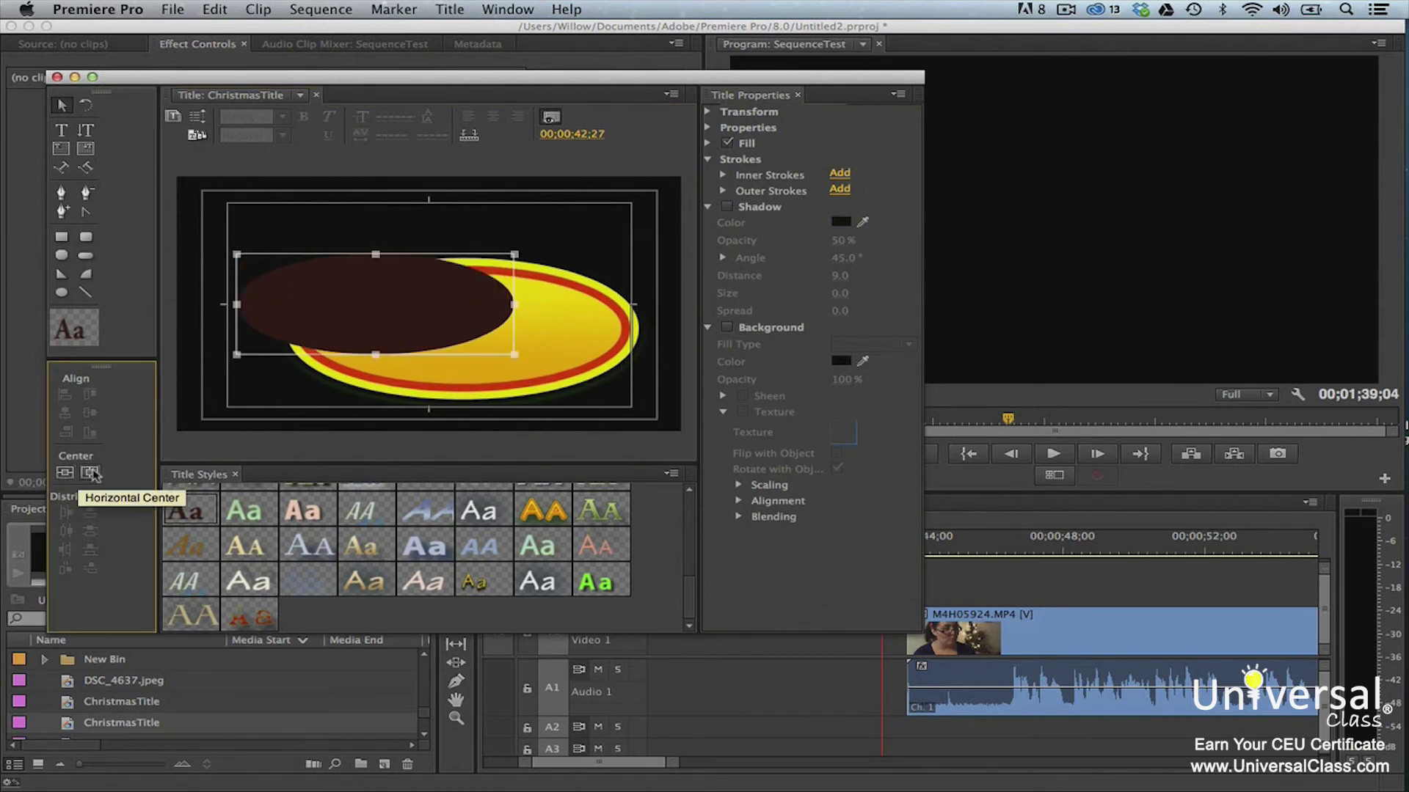
click(90, 474)
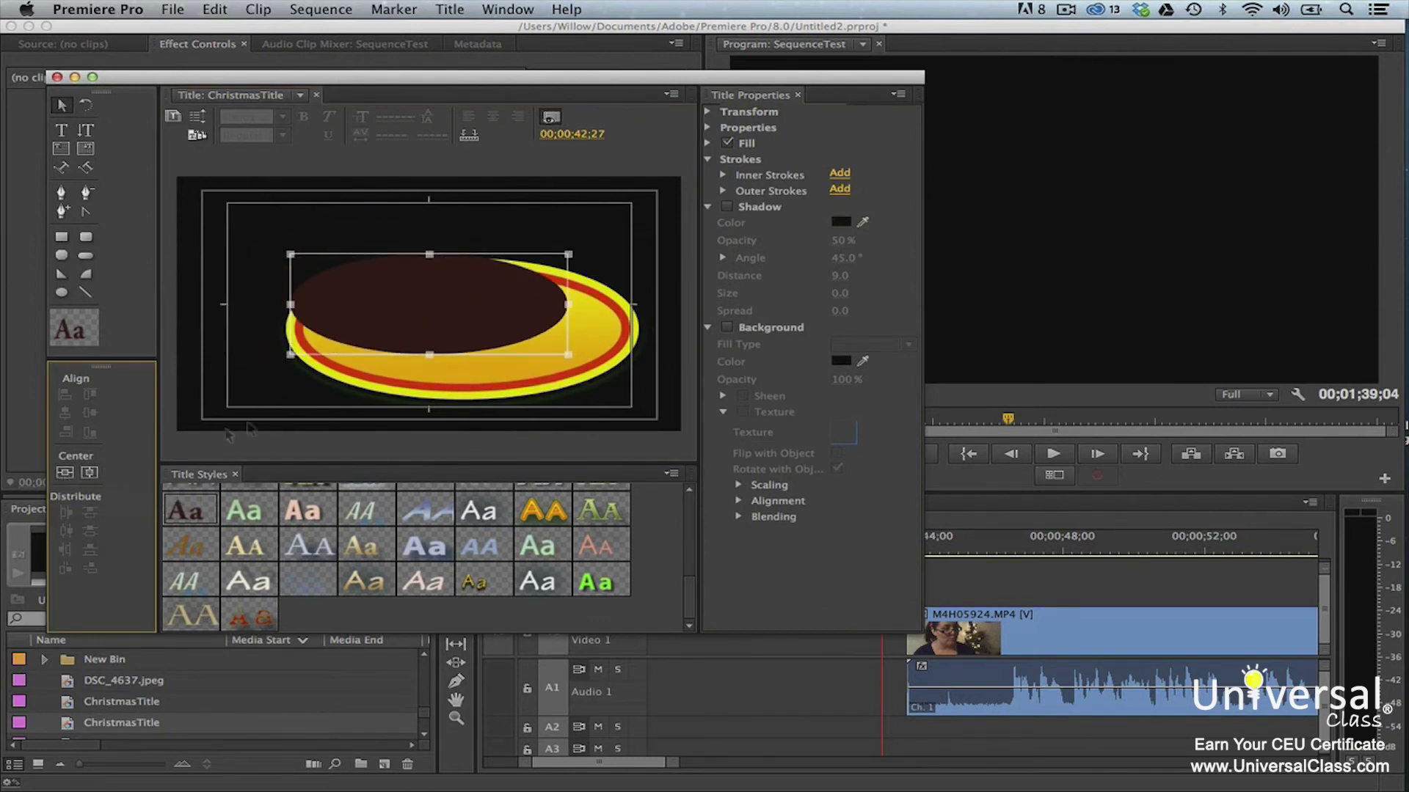
Step: Align the brown and yellow ellipses to each other by left edge, by top edge, and finally by horizontal and vertical centers
click(451, 362)
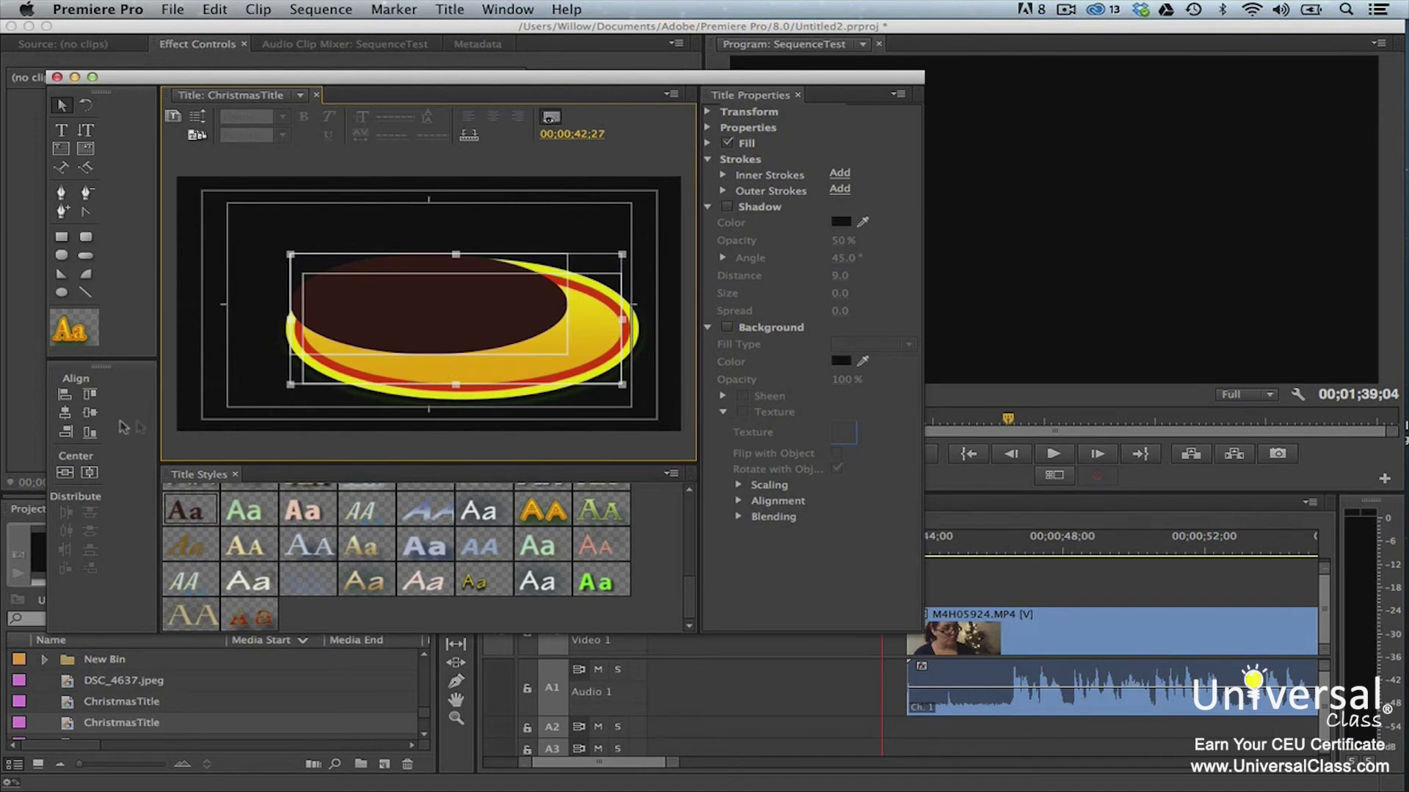
click(65, 397)
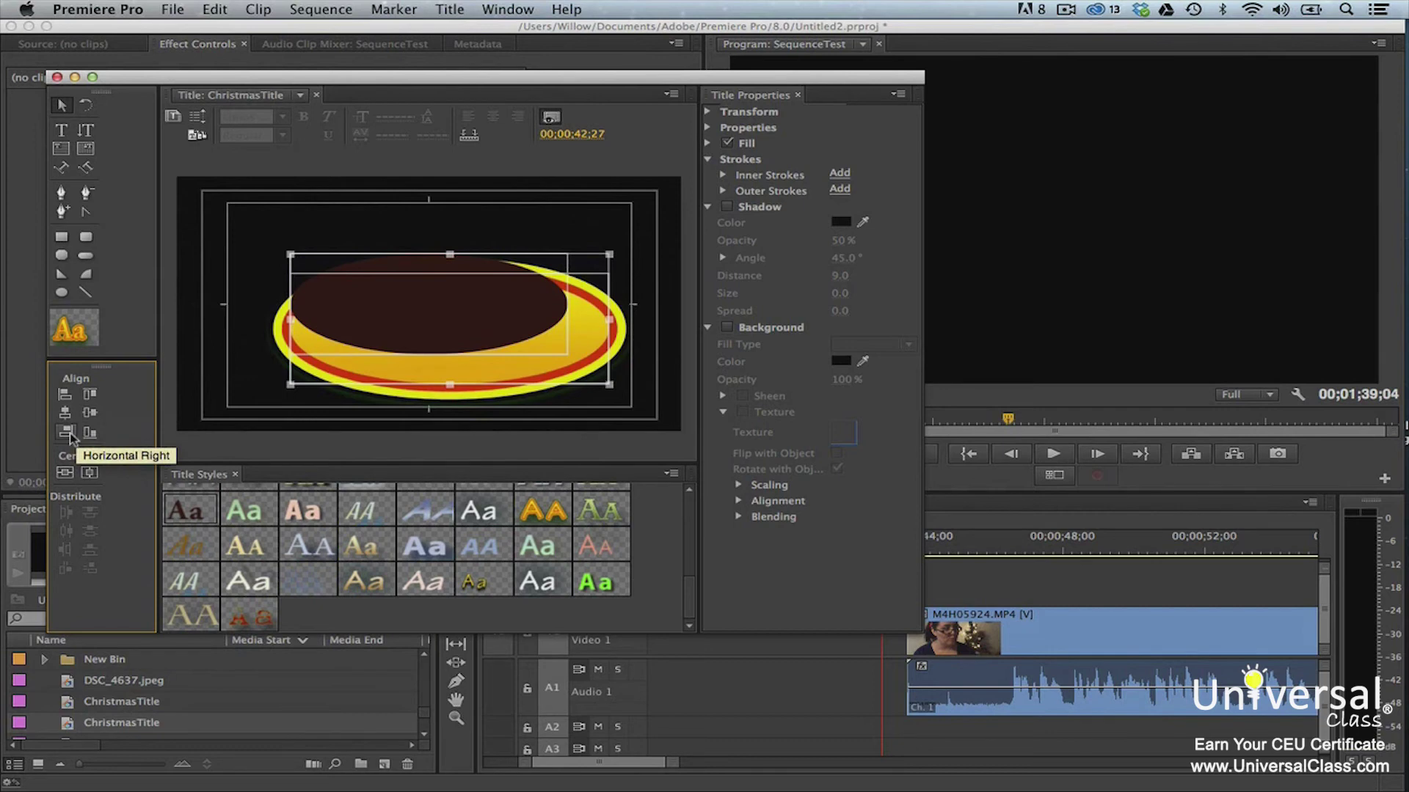
click(91, 396)
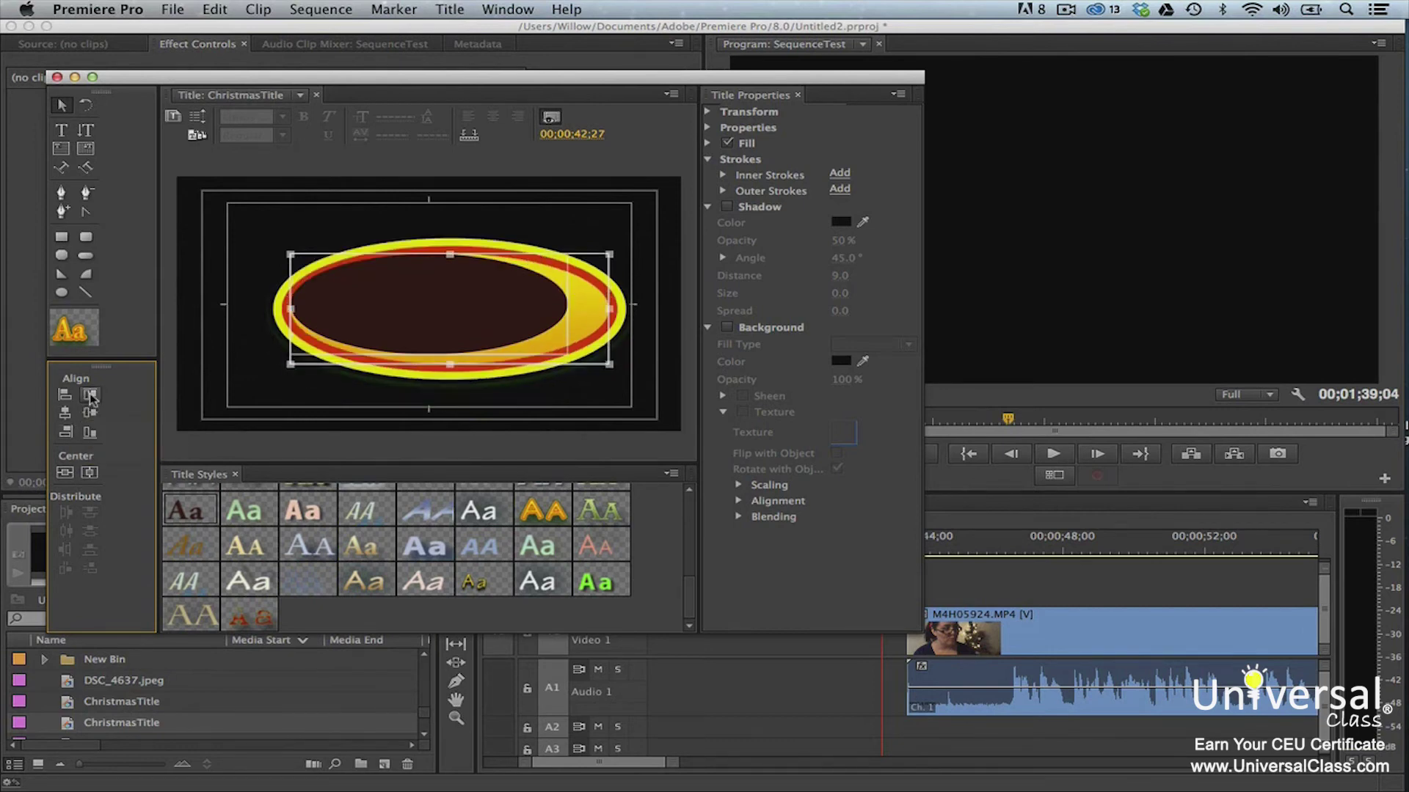
click(64, 415)
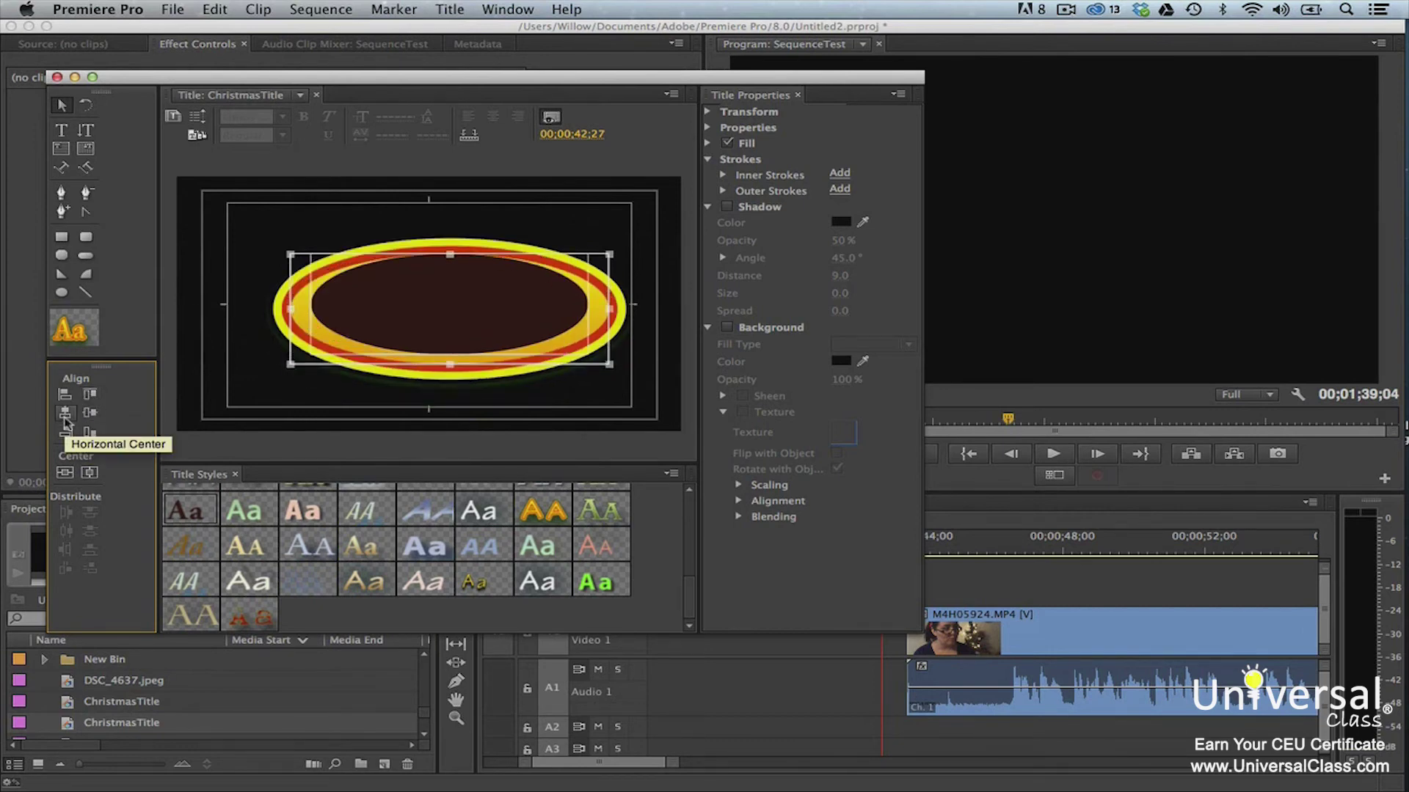
click(89, 415)
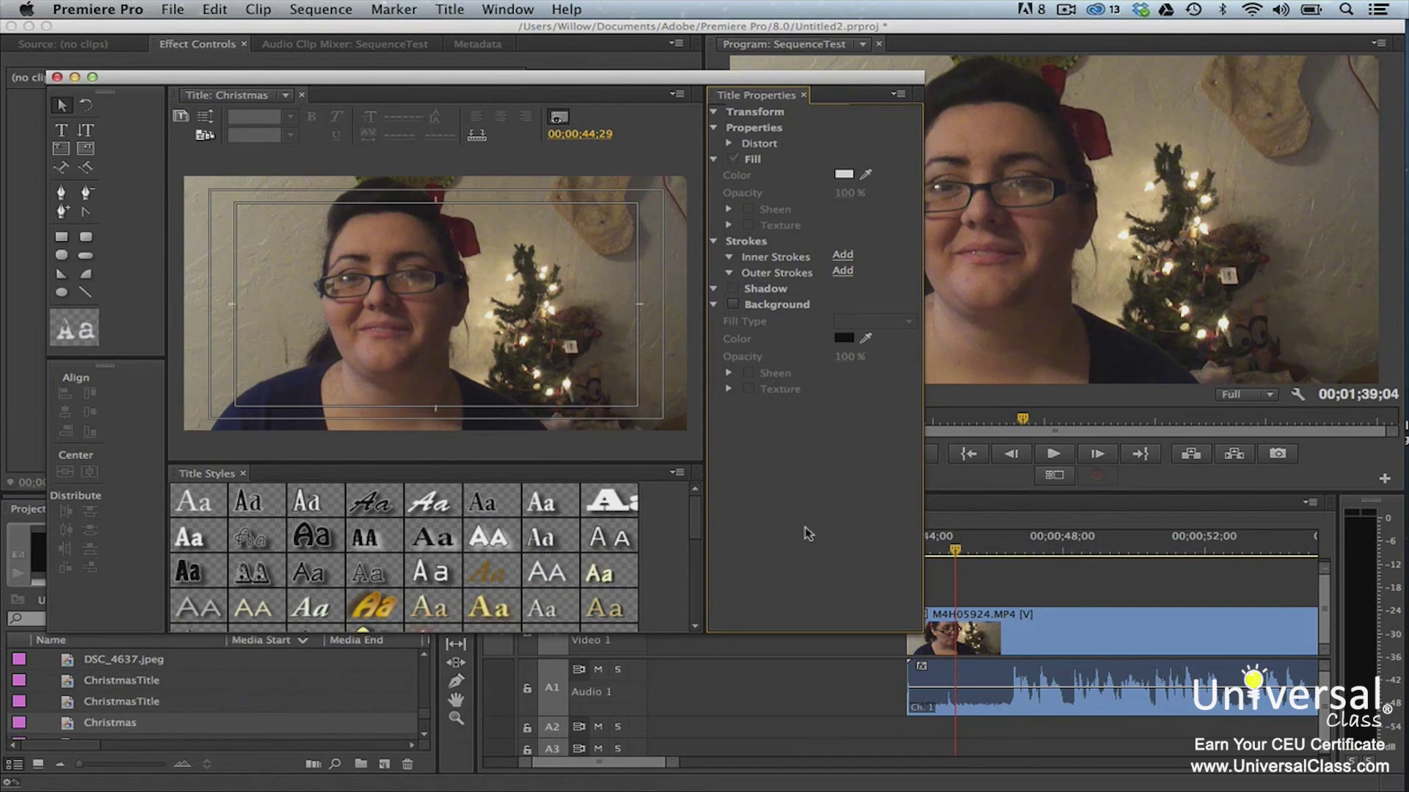
Step: Insert the graphic Christmas2014.png from the Desktop into the Christmas title
right_click(581, 337)
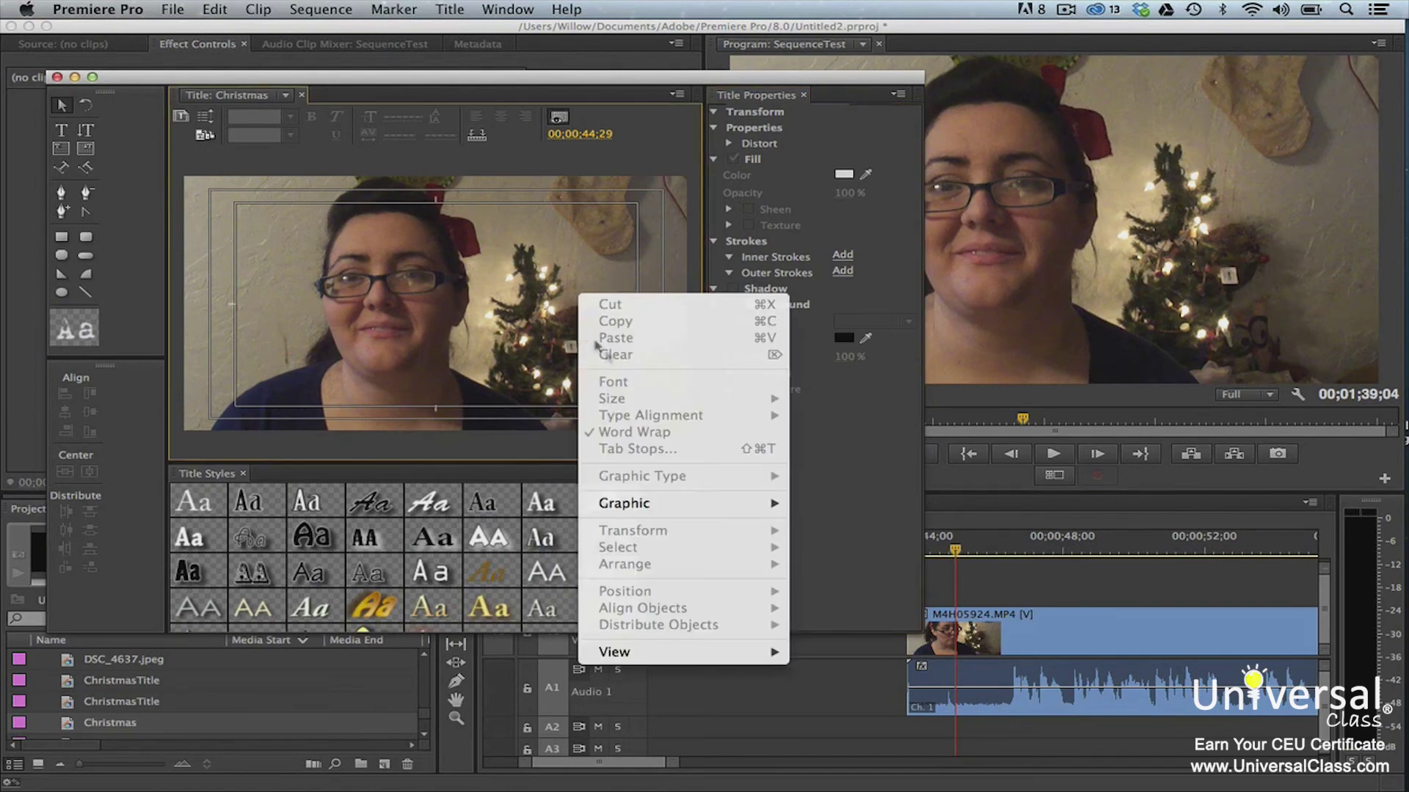
mouse_move(646, 505)
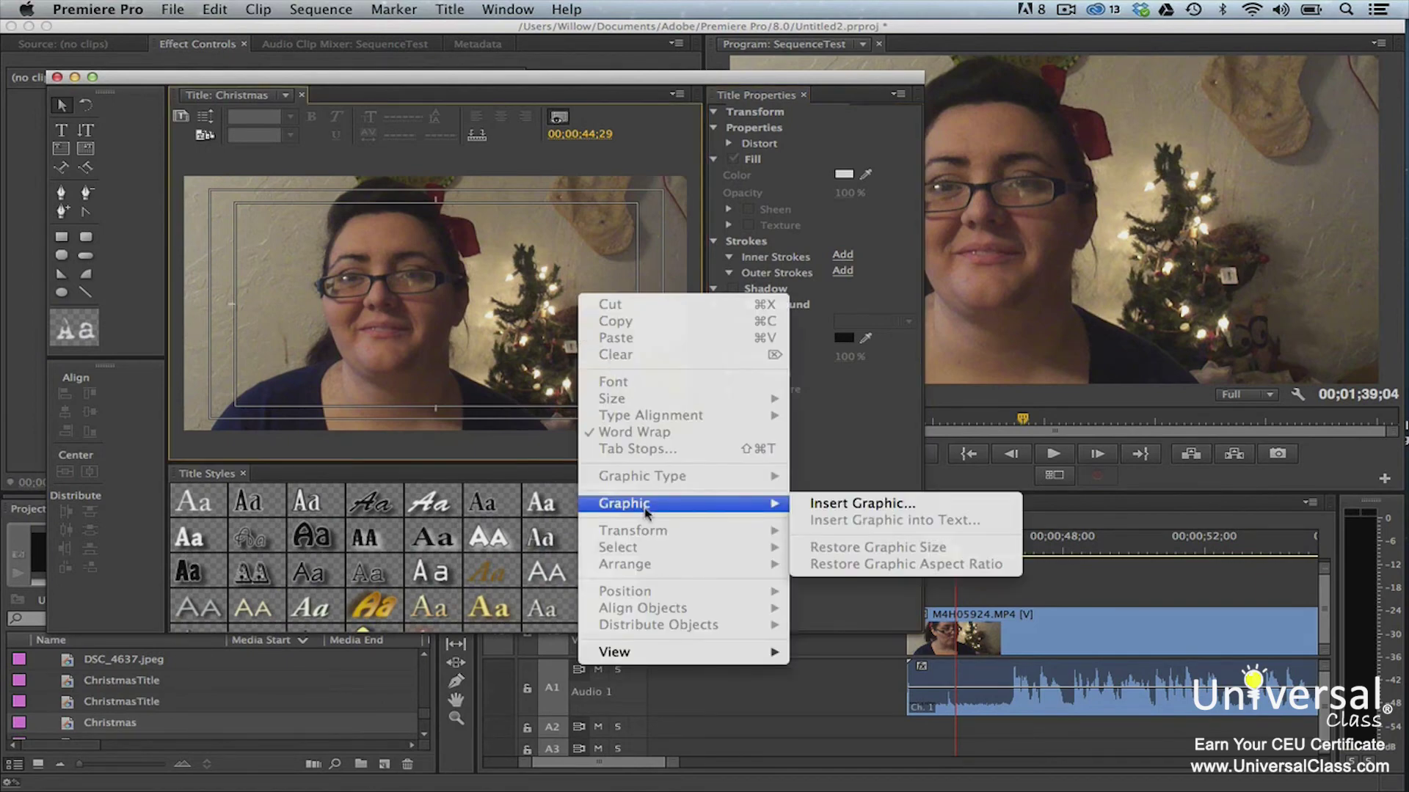
click(816, 505)
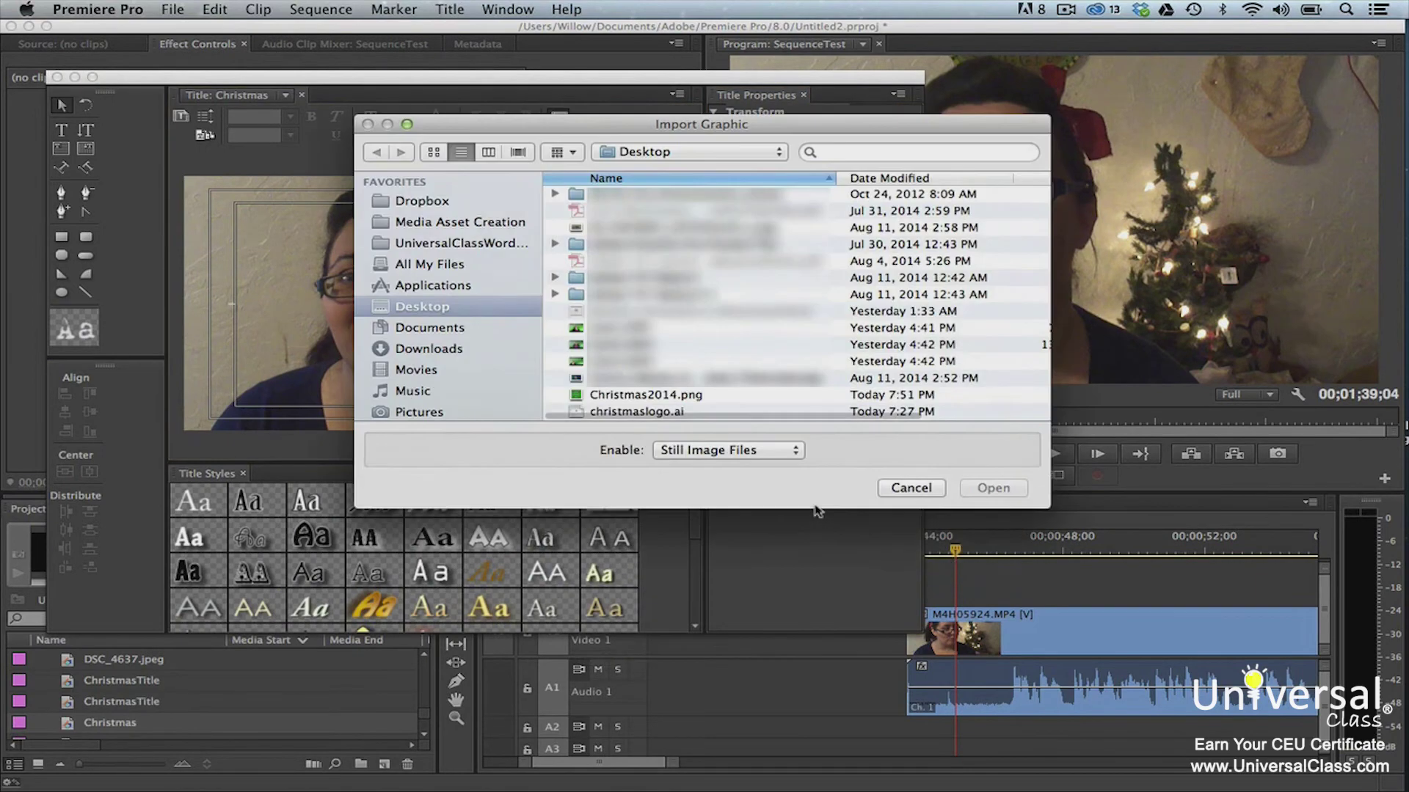
click(733, 396)
click(991, 488)
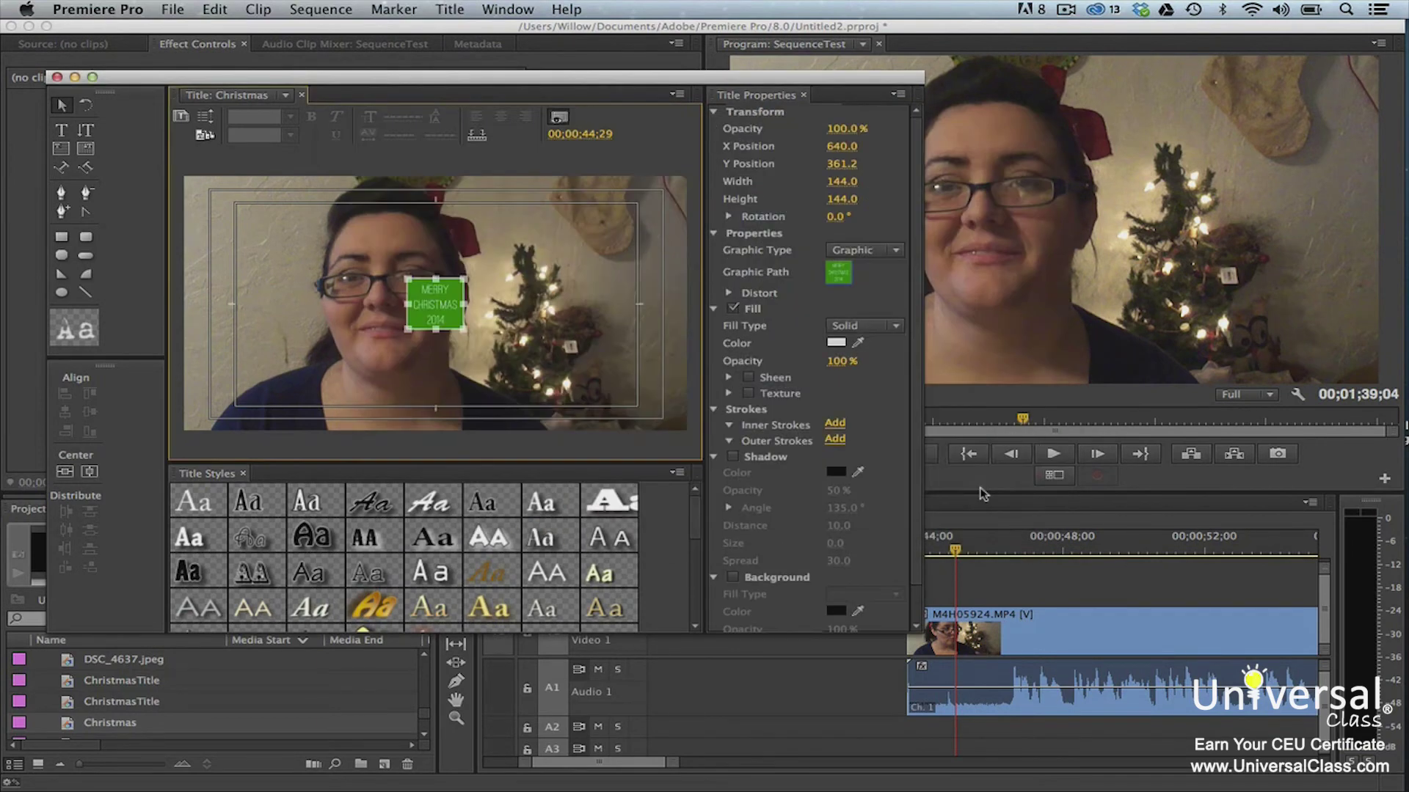
Step: Move the inserted graphic to the frame's lower-right corner, at about X 1126 and Y 595, and enlarge it slightly
drag(461, 312, 639, 386)
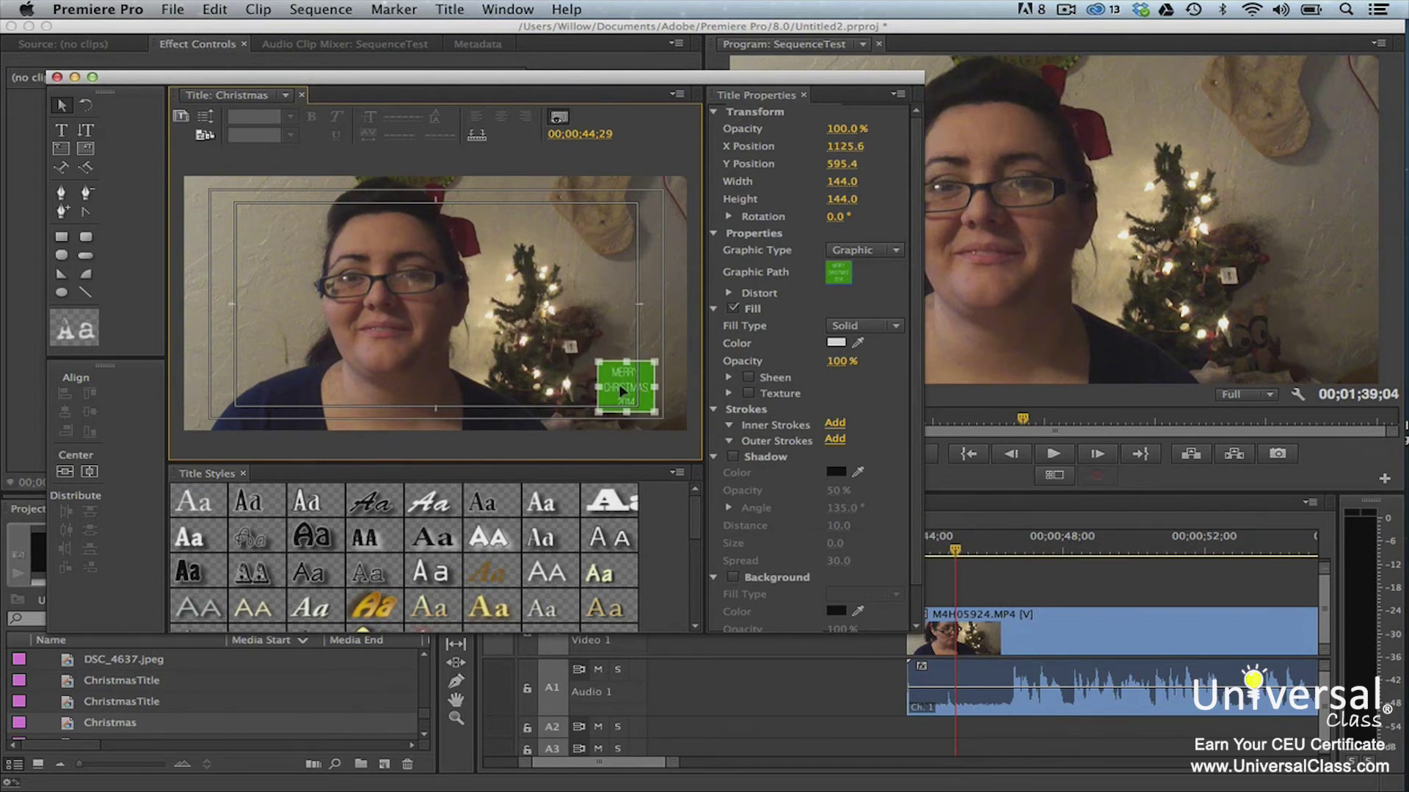
drag(597, 358, 576, 355)
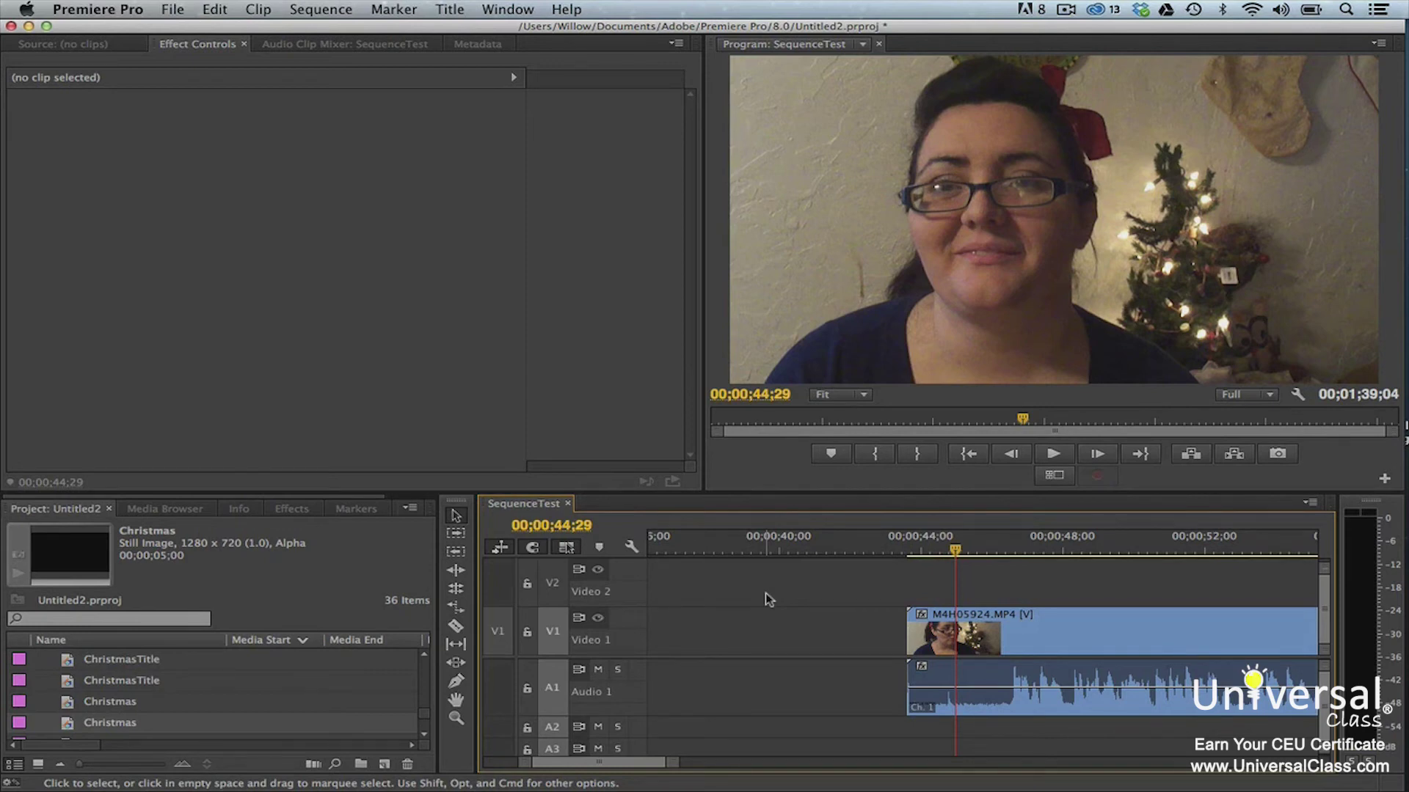
Step: Create a new default roll title named Christmas with the 1280 × 720 video settings
click(462, 10)
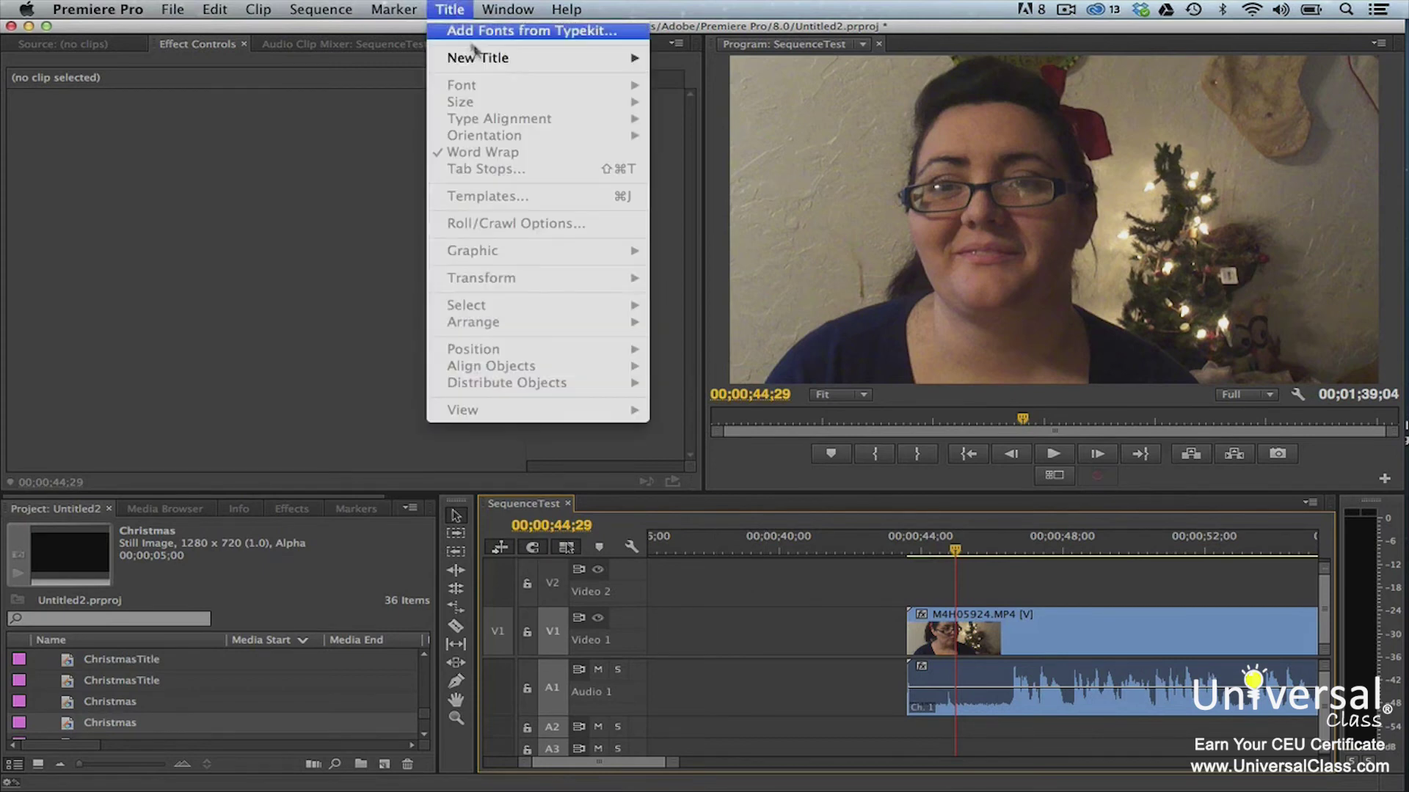
mouse_move(480, 58)
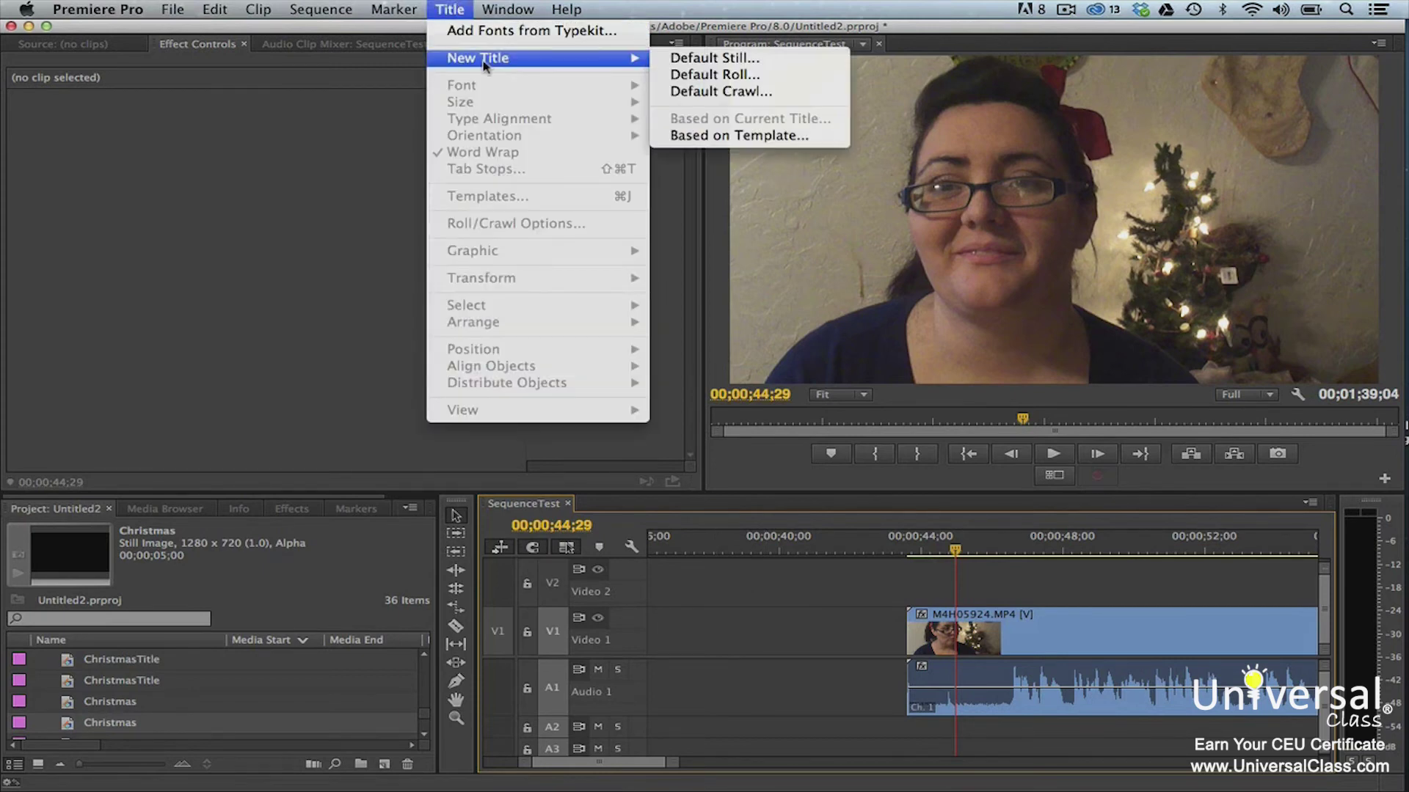
click(686, 74)
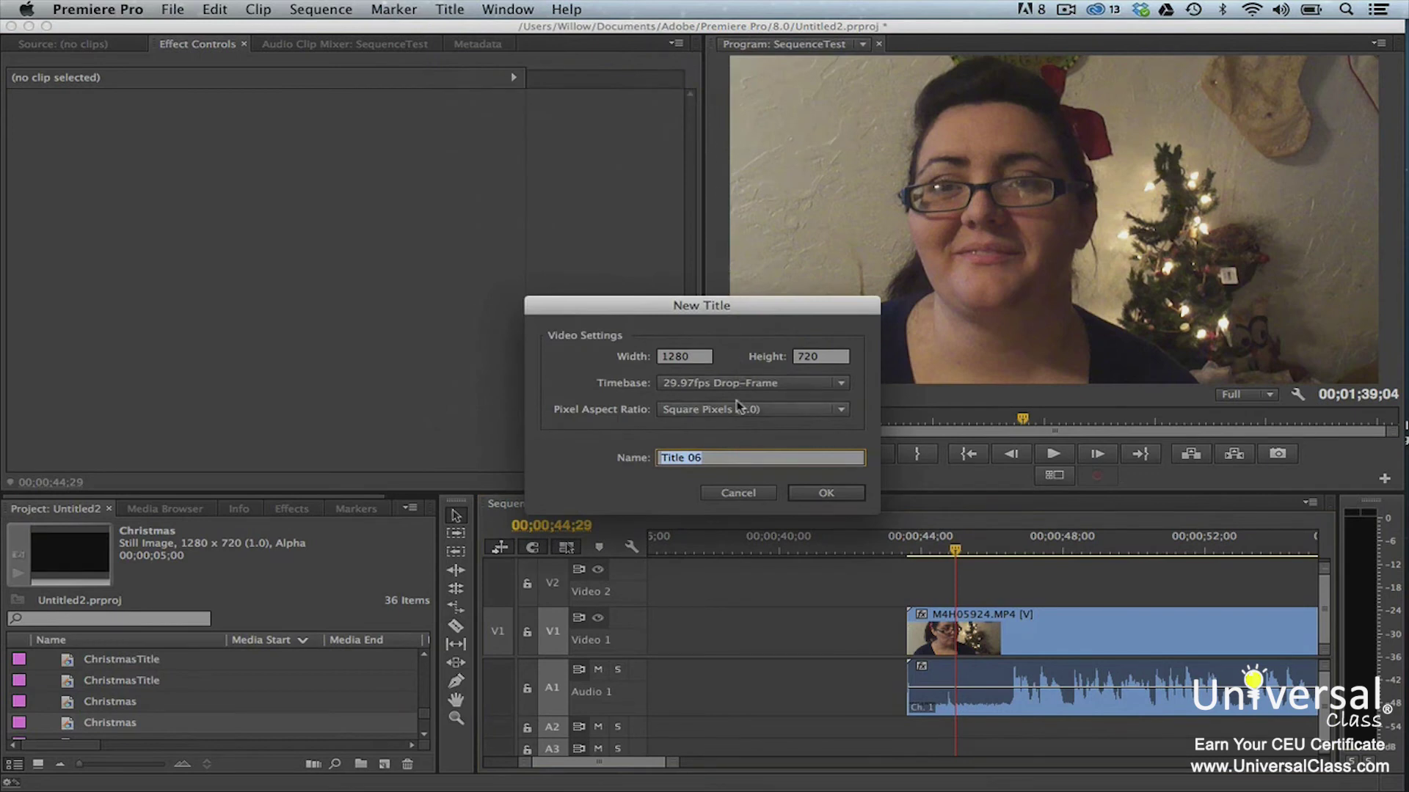
text(Christmas)
click(843, 500)
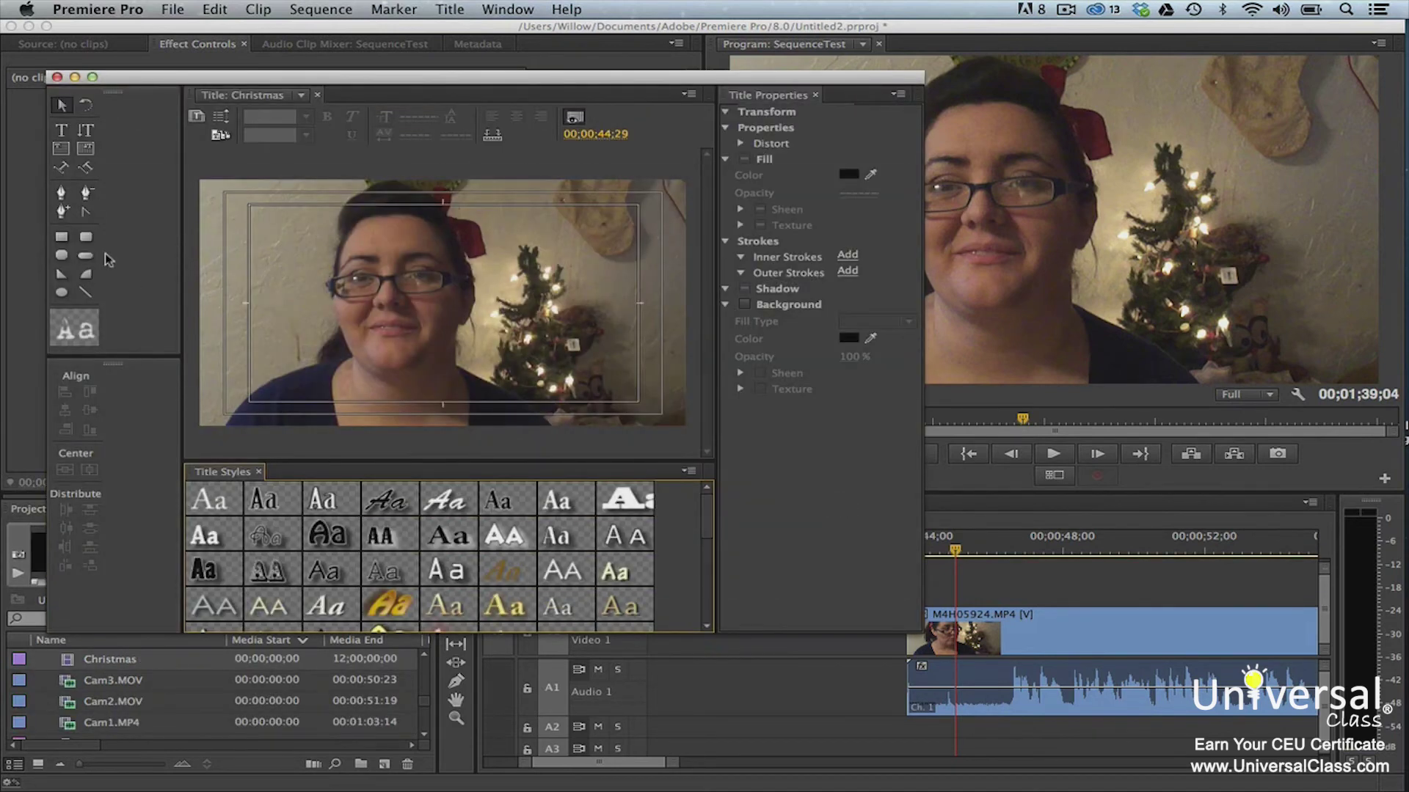
Step: Add an area text box filling the title-safe area with CREDITS and "Woman played by" and "Man played by" lines, each followed by a placeholder name
click(64, 149)
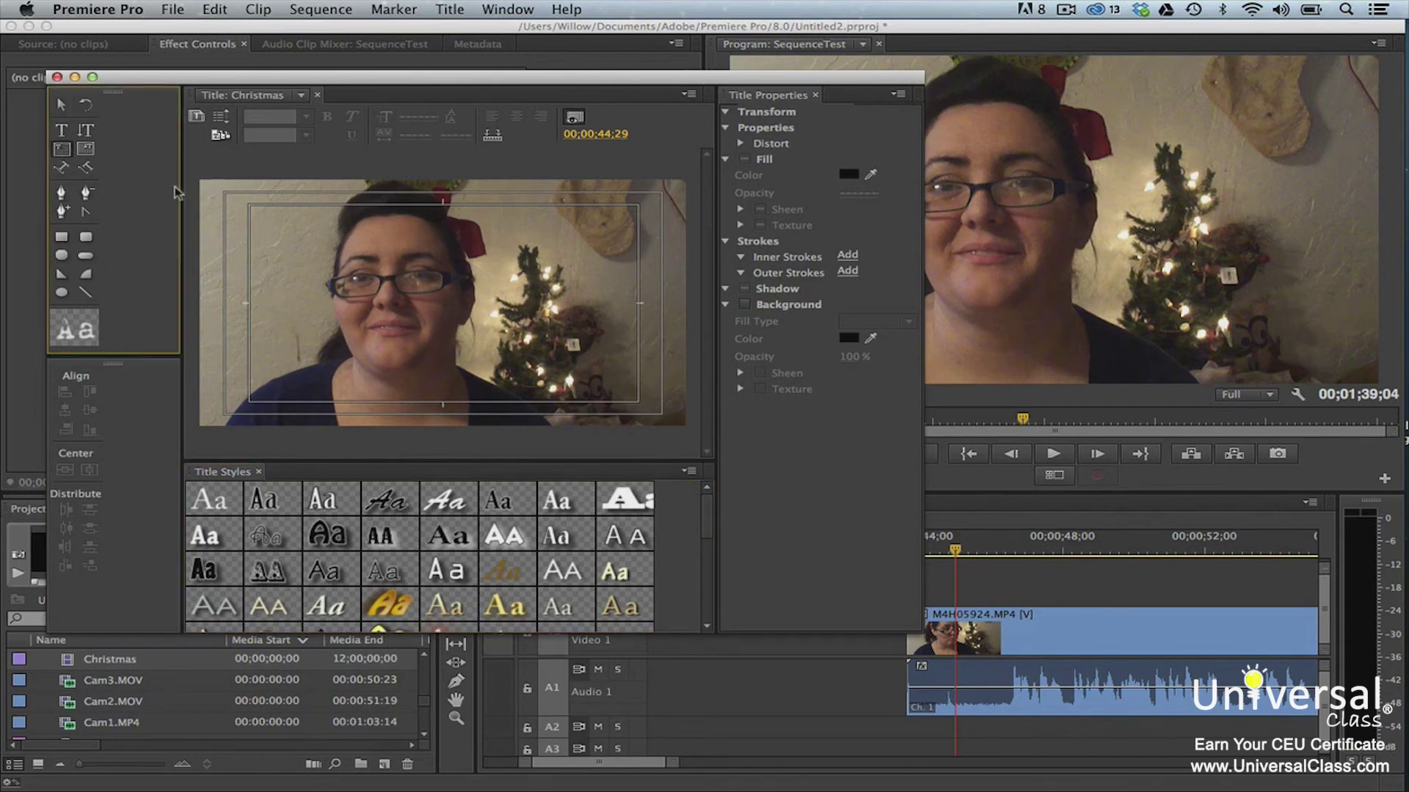
drag(249, 208, 639, 398)
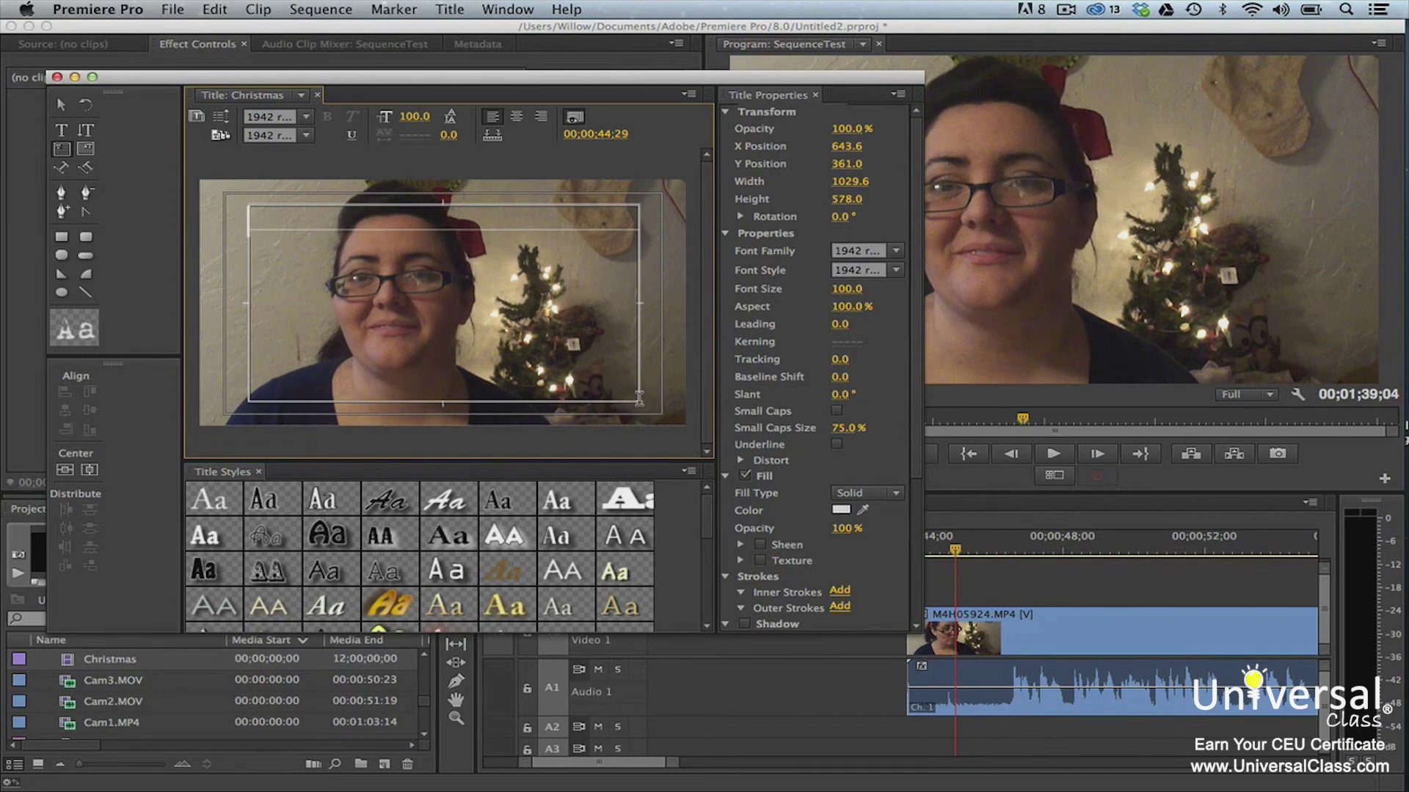
text(C)
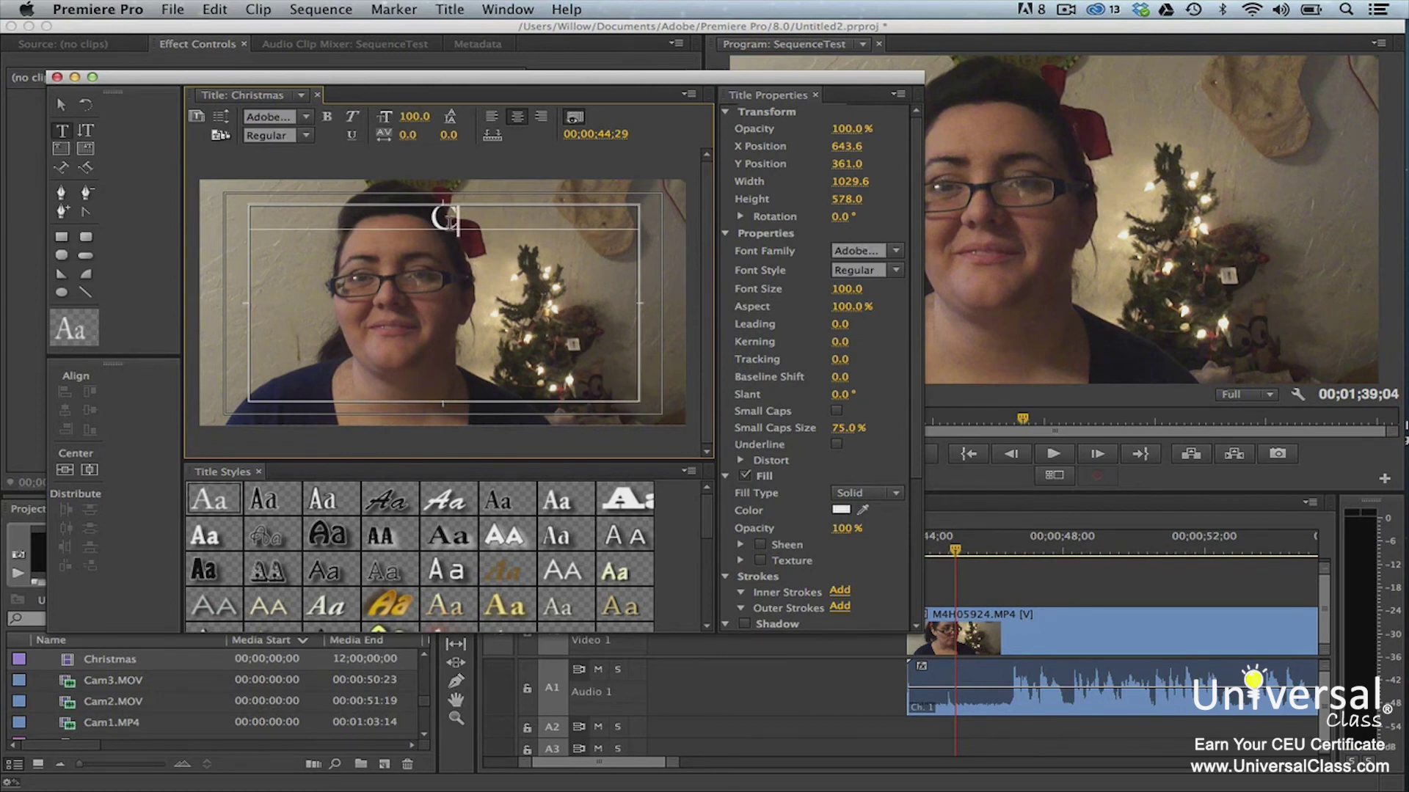
text(REDITS)
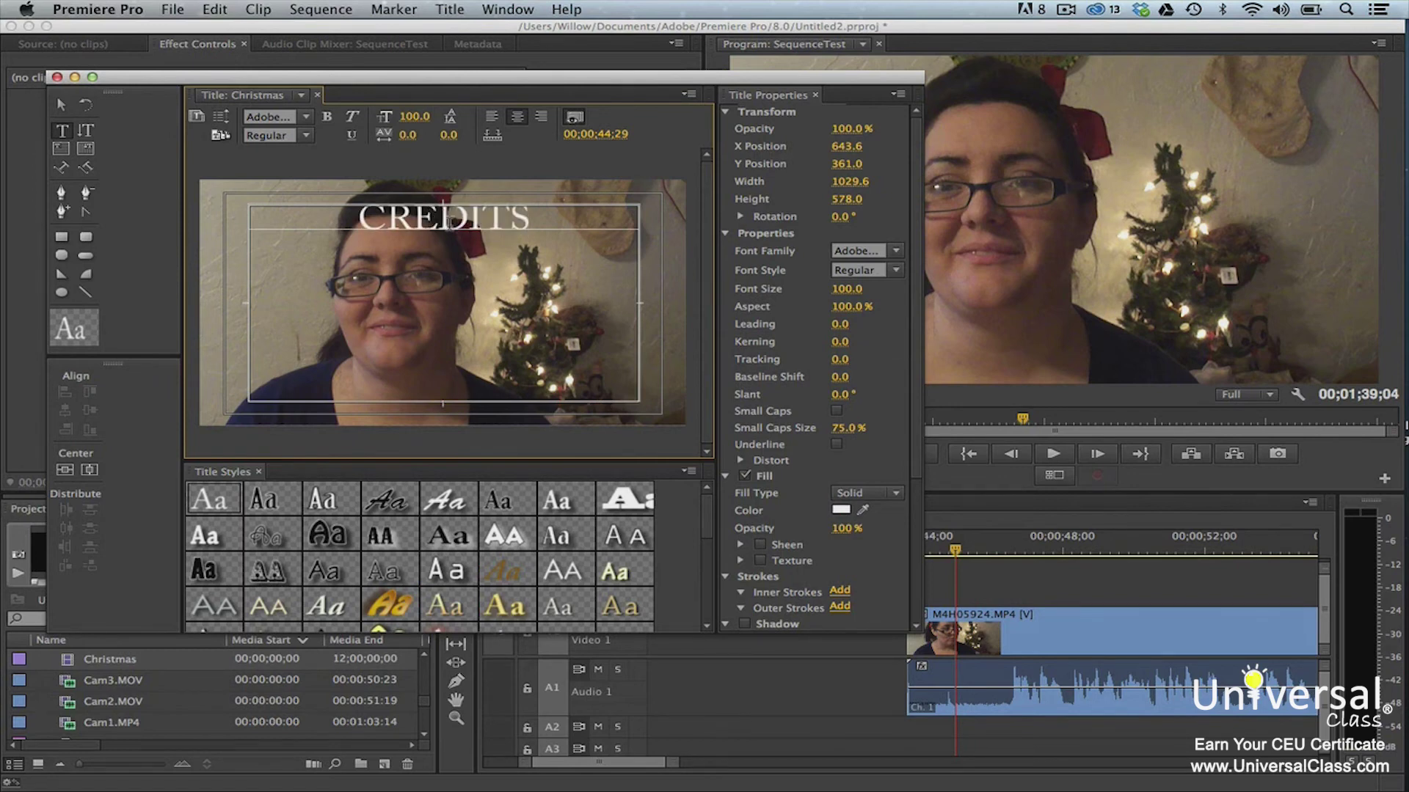
key(Return)
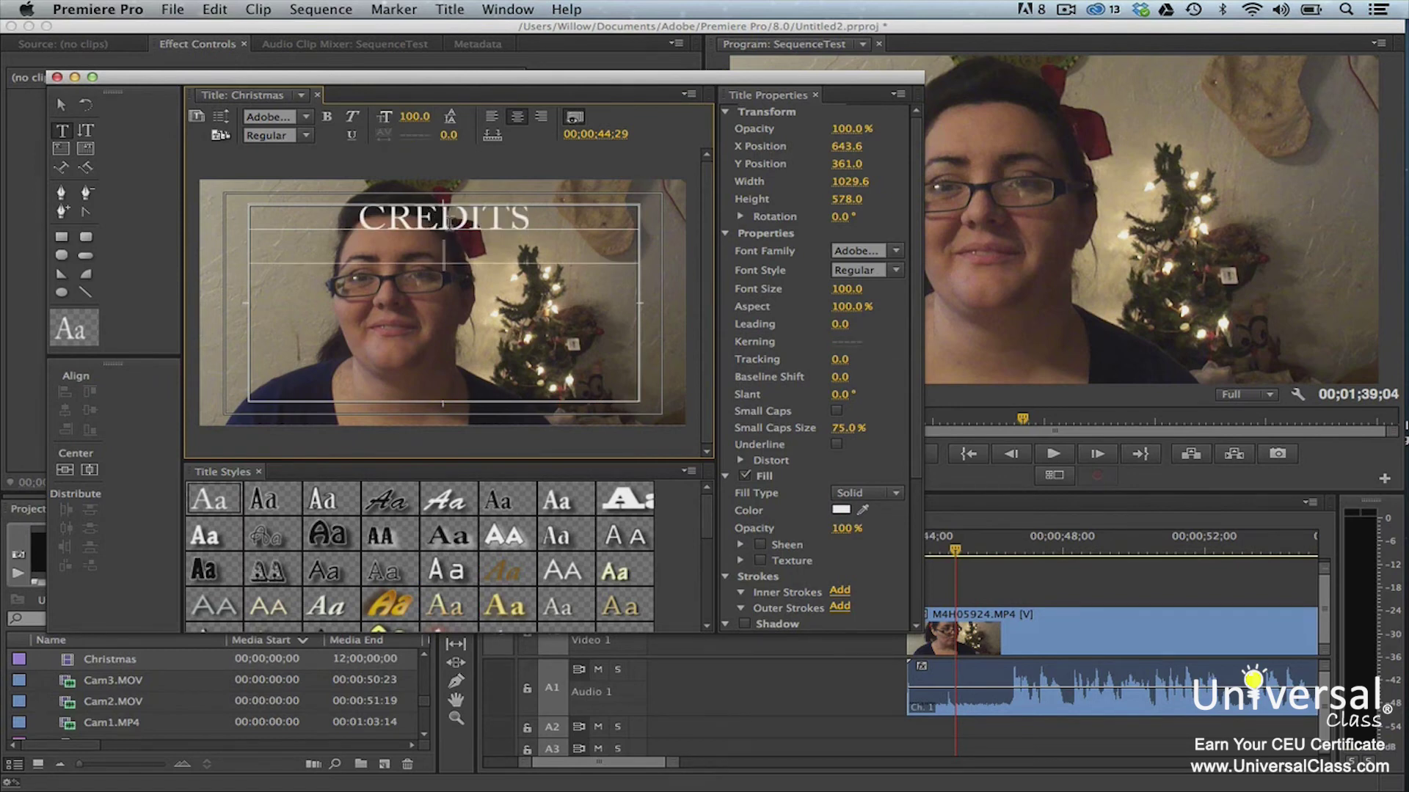
text(Woman played by)
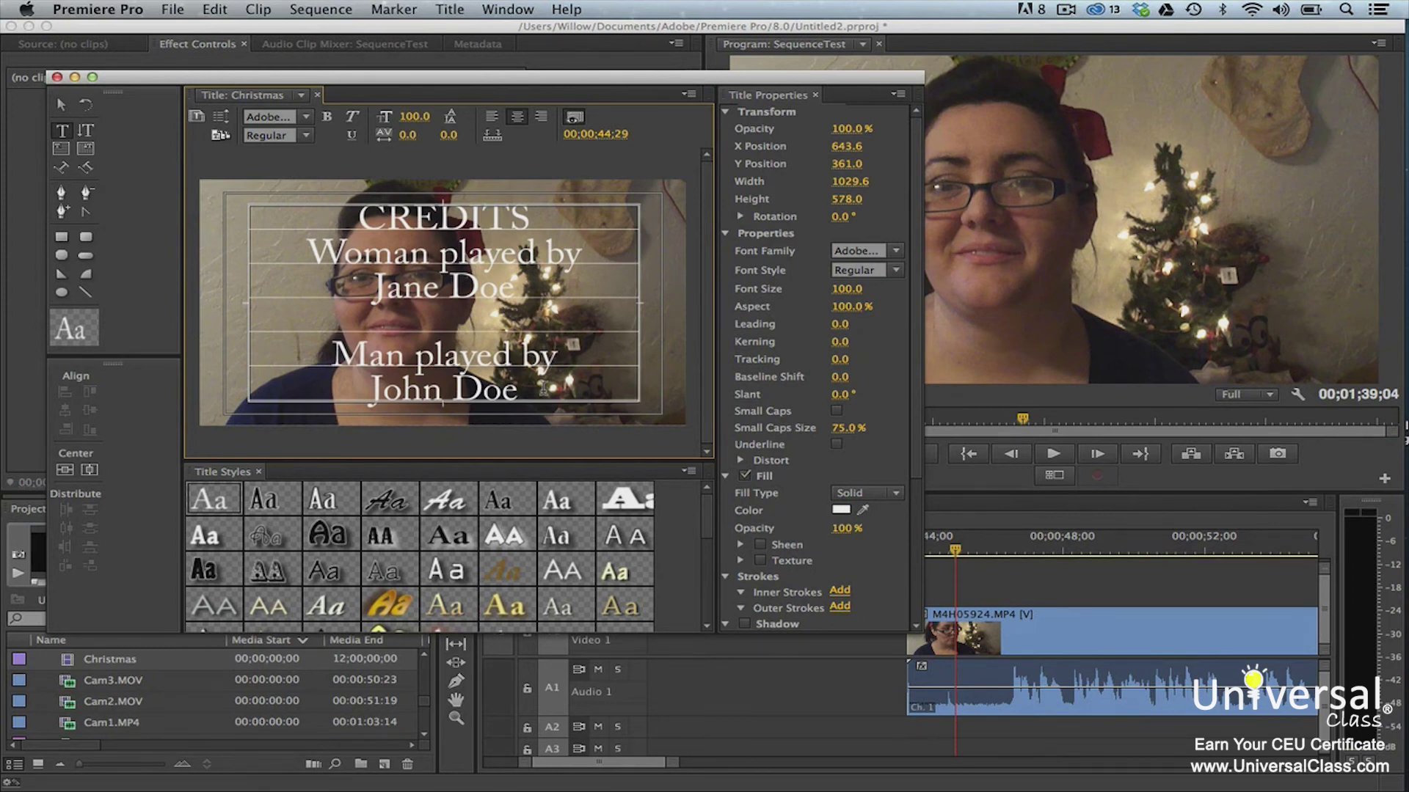
key(Escape)
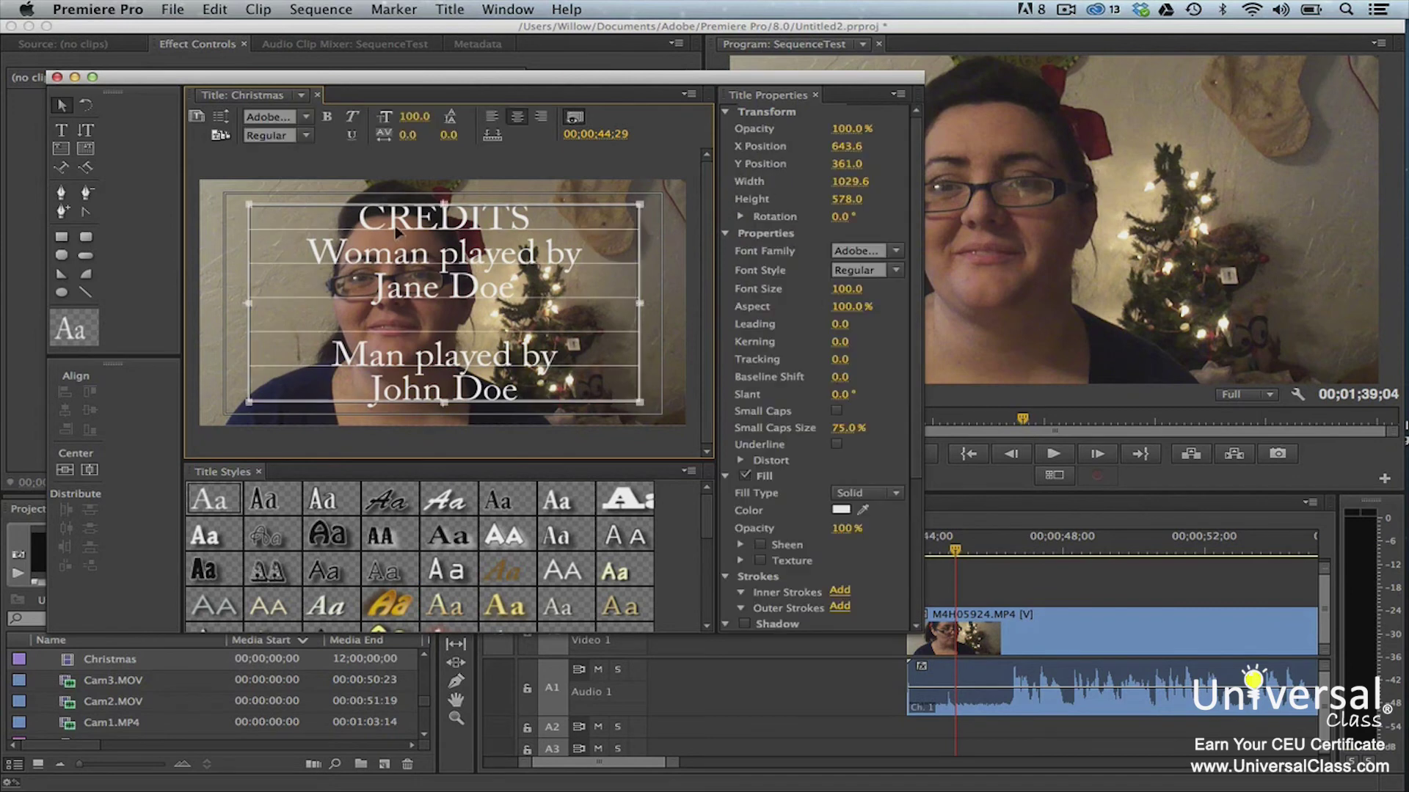
Step: Set the roll title's timing to start off screen and end off screen
click(222, 119)
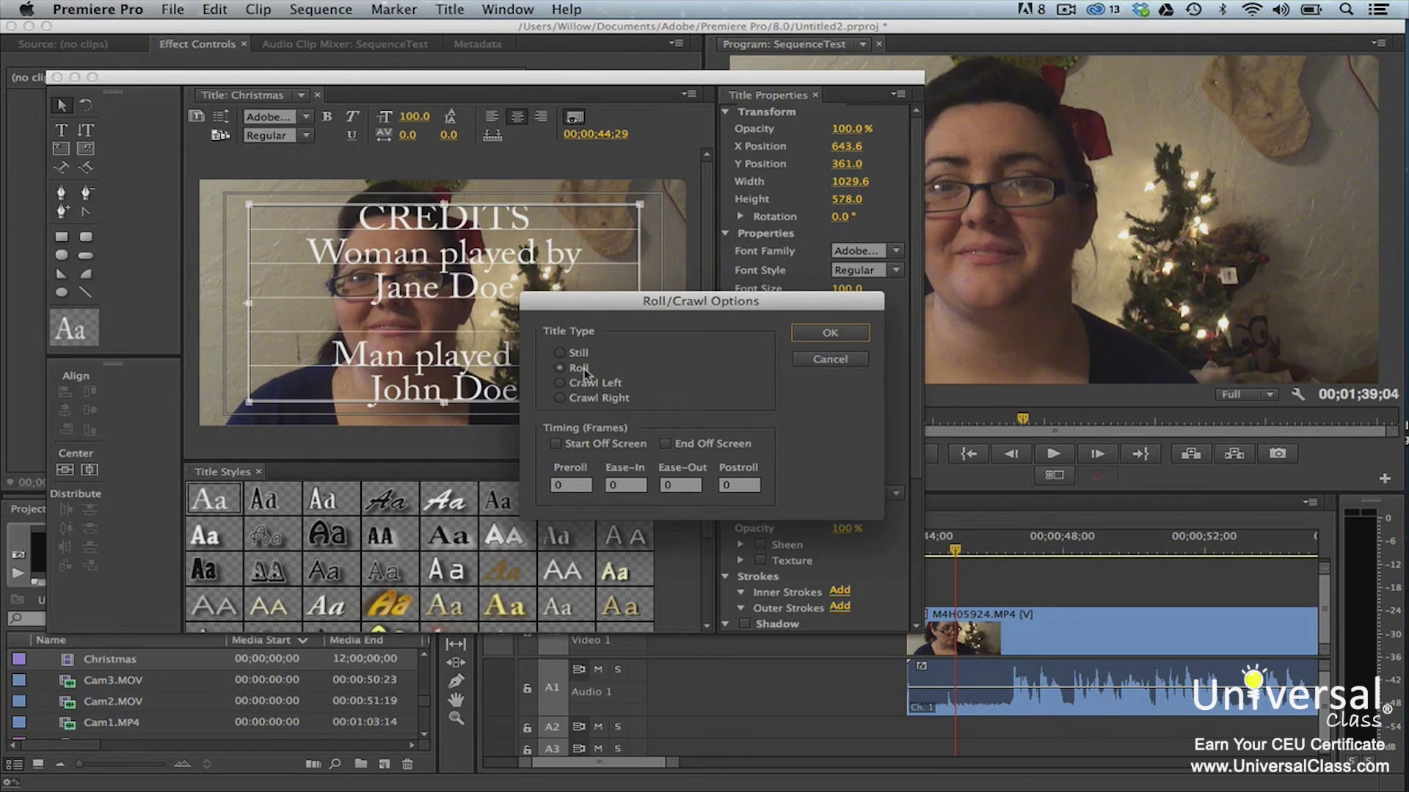
click(556, 444)
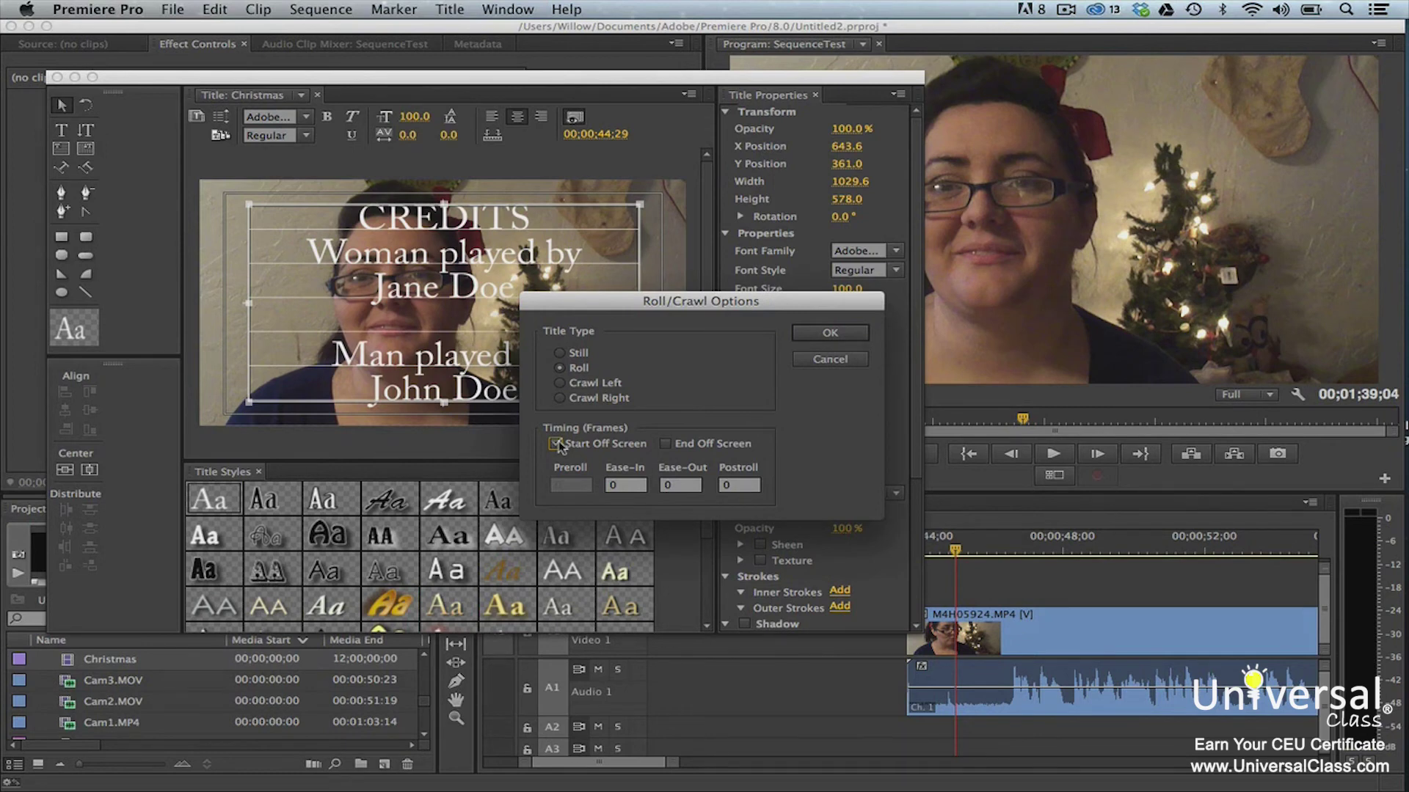
click(665, 444)
click(827, 333)
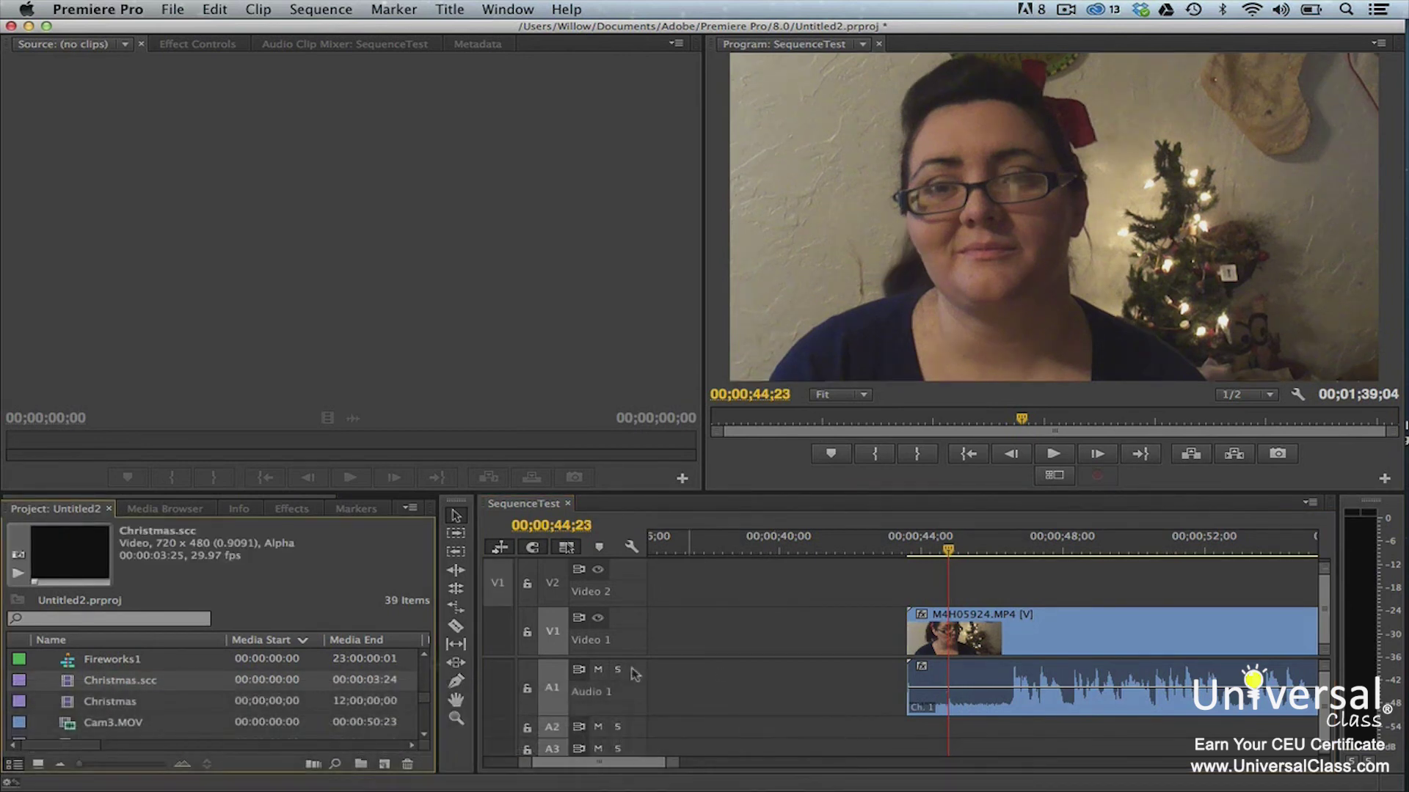
Step: Import the caption file Christmas.scc from the Desktop folder on Macintosh HD
click(161, 507)
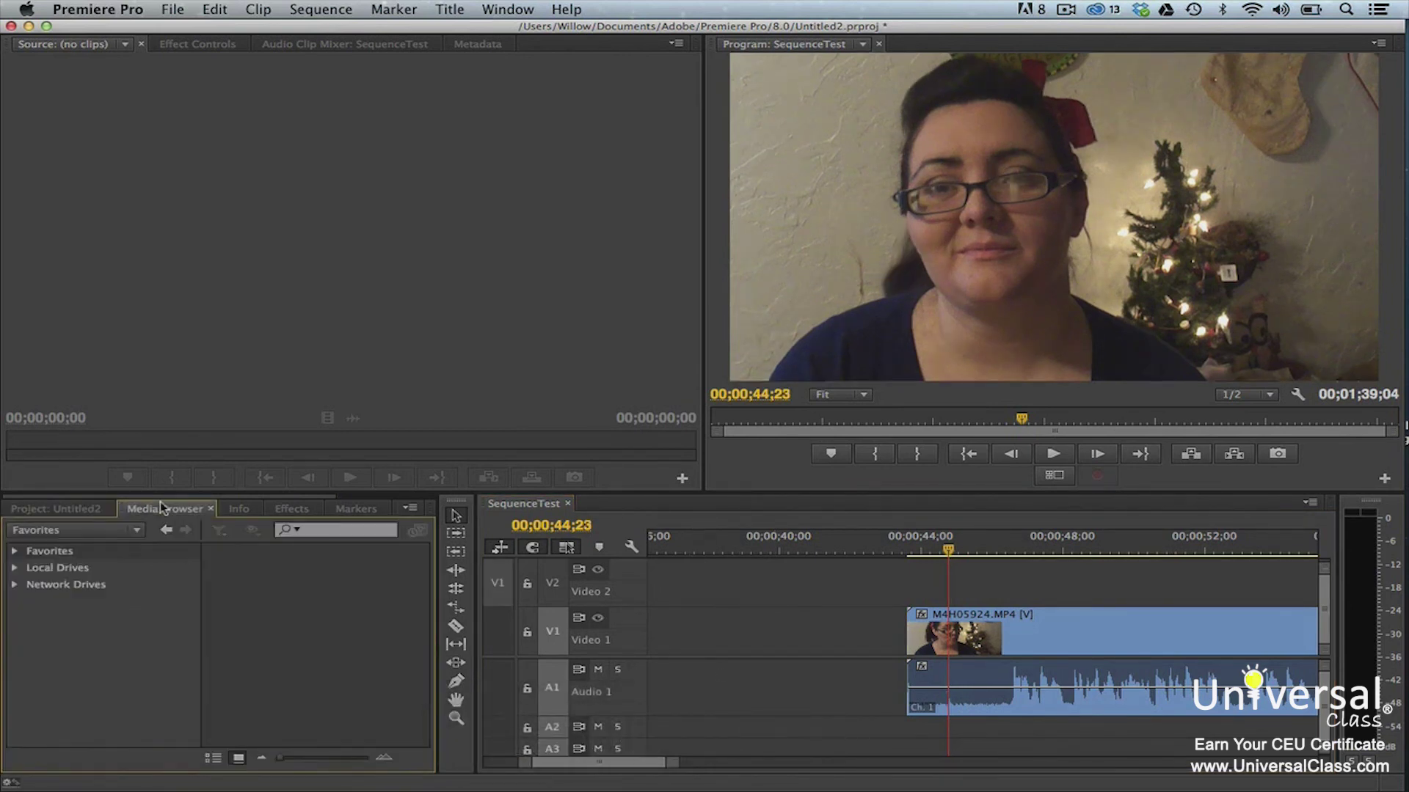
click(14, 569)
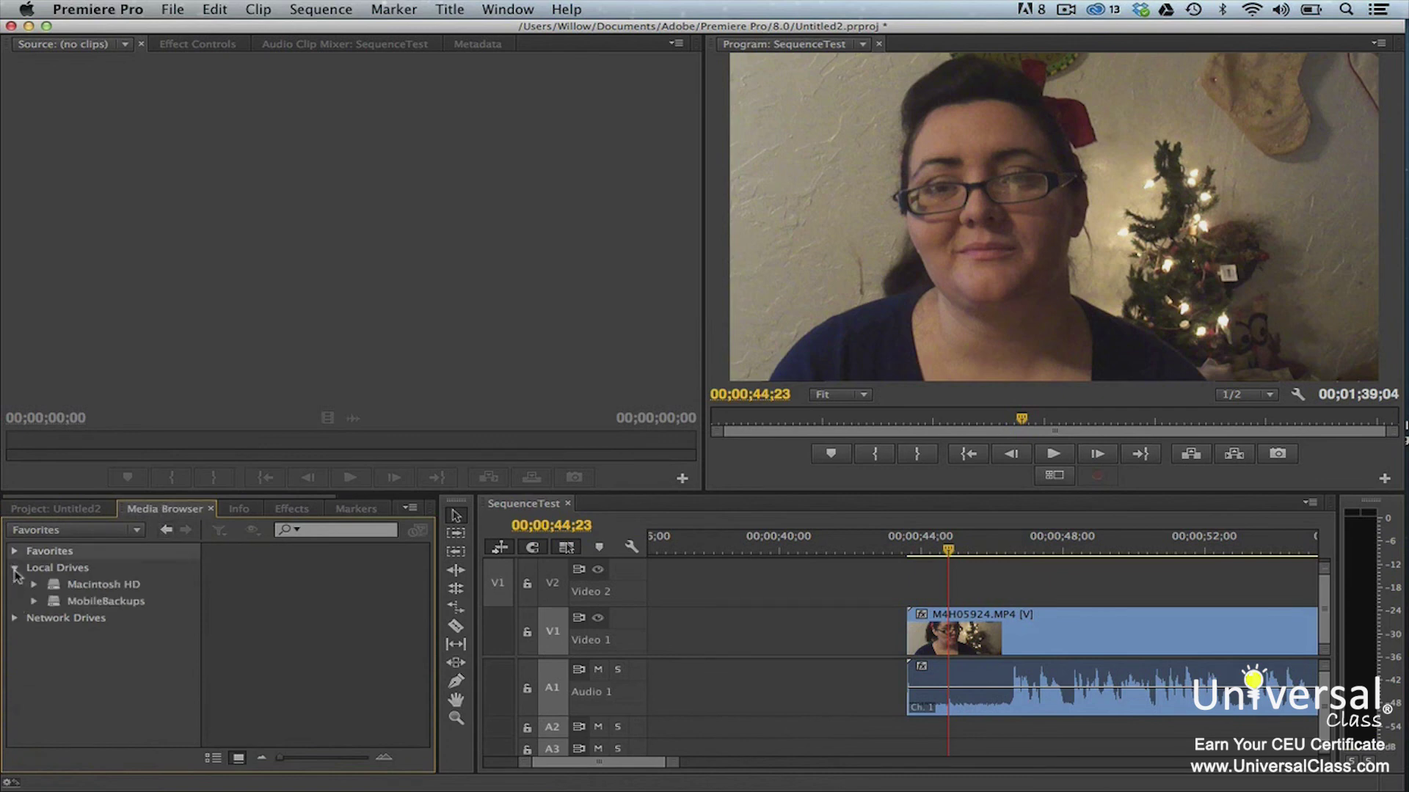
click(68, 587)
scroll(425, 570, down, 5)
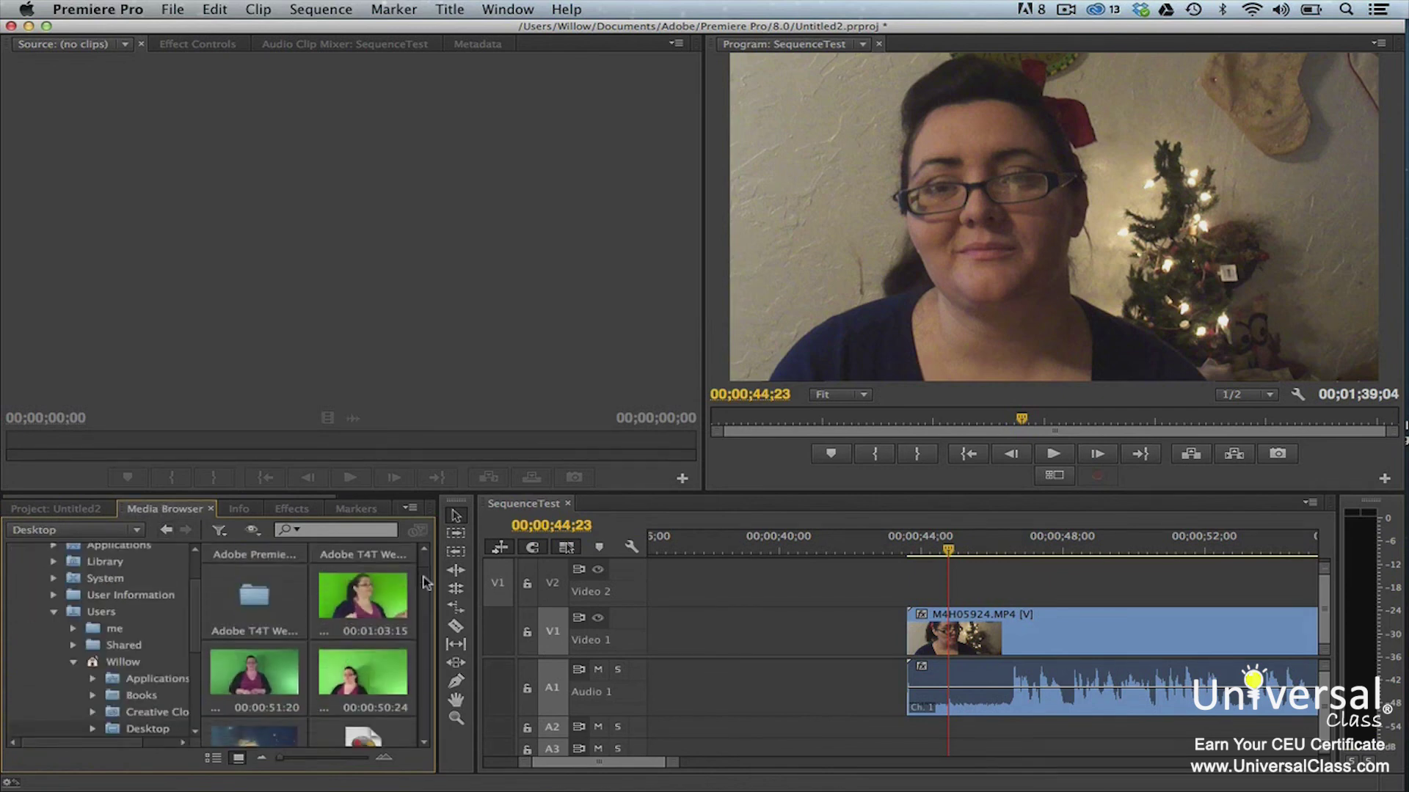
click(380, 587)
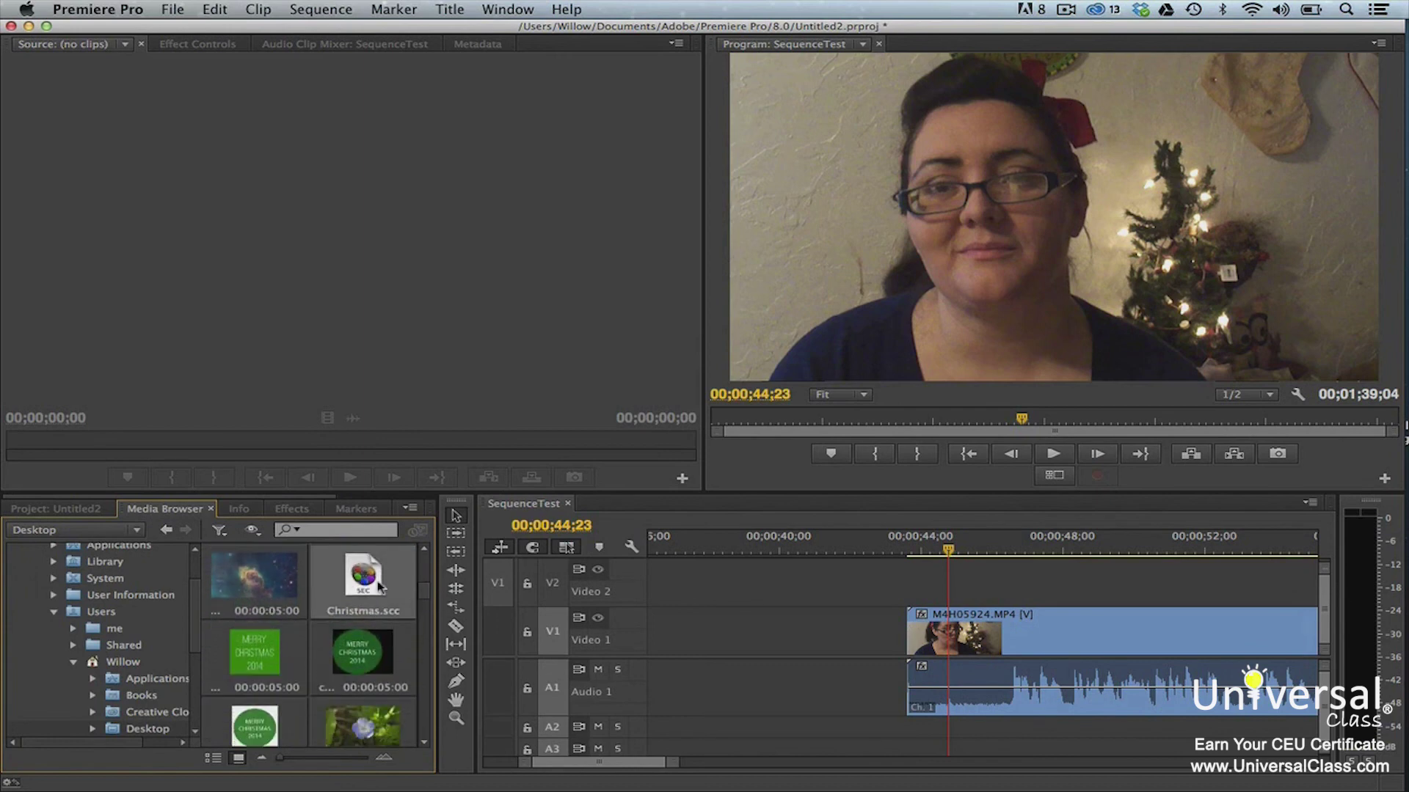
right_click(380, 587)
click(414, 600)
Step: Delete the duplicate Christmas.scc item from the project
click(75, 512)
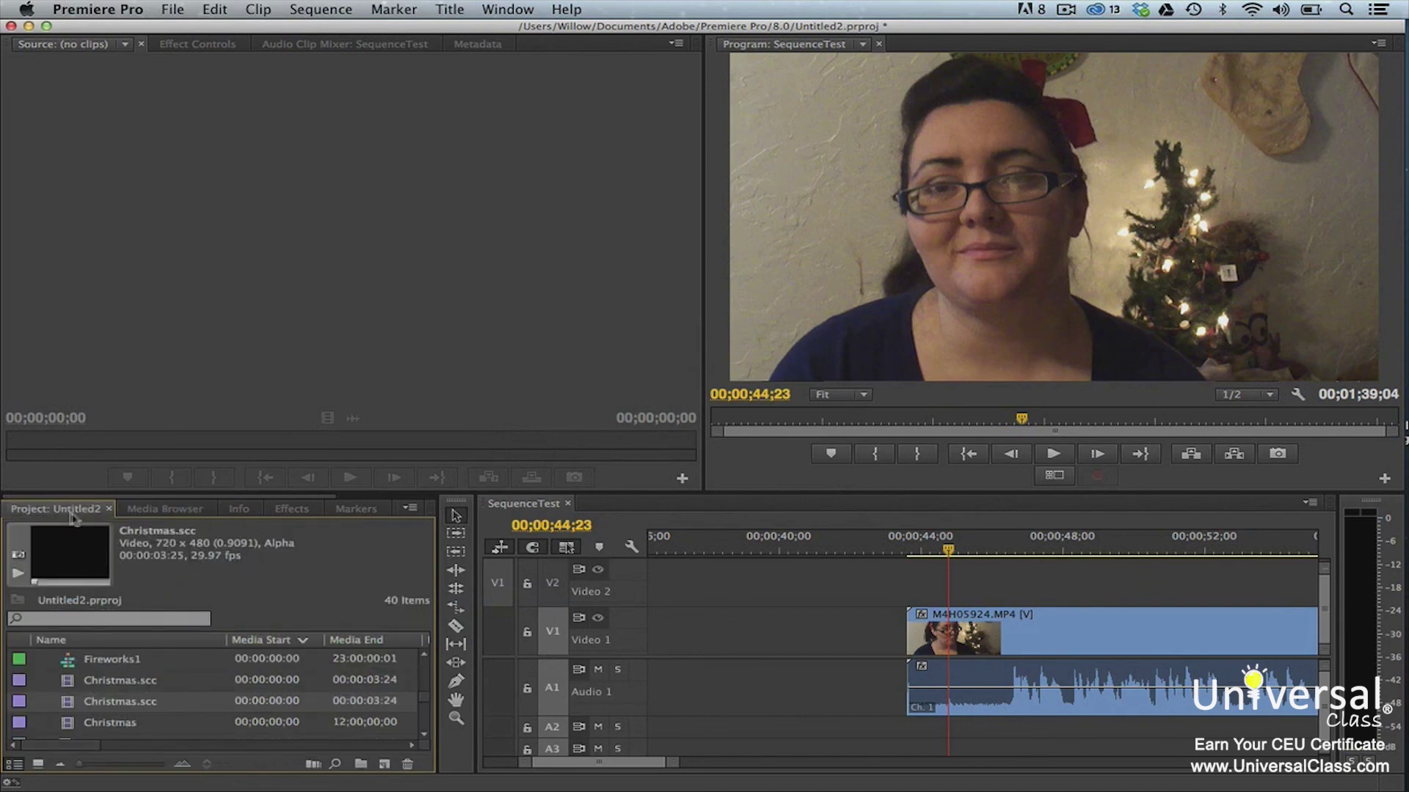
click(134, 701)
key(Delete)
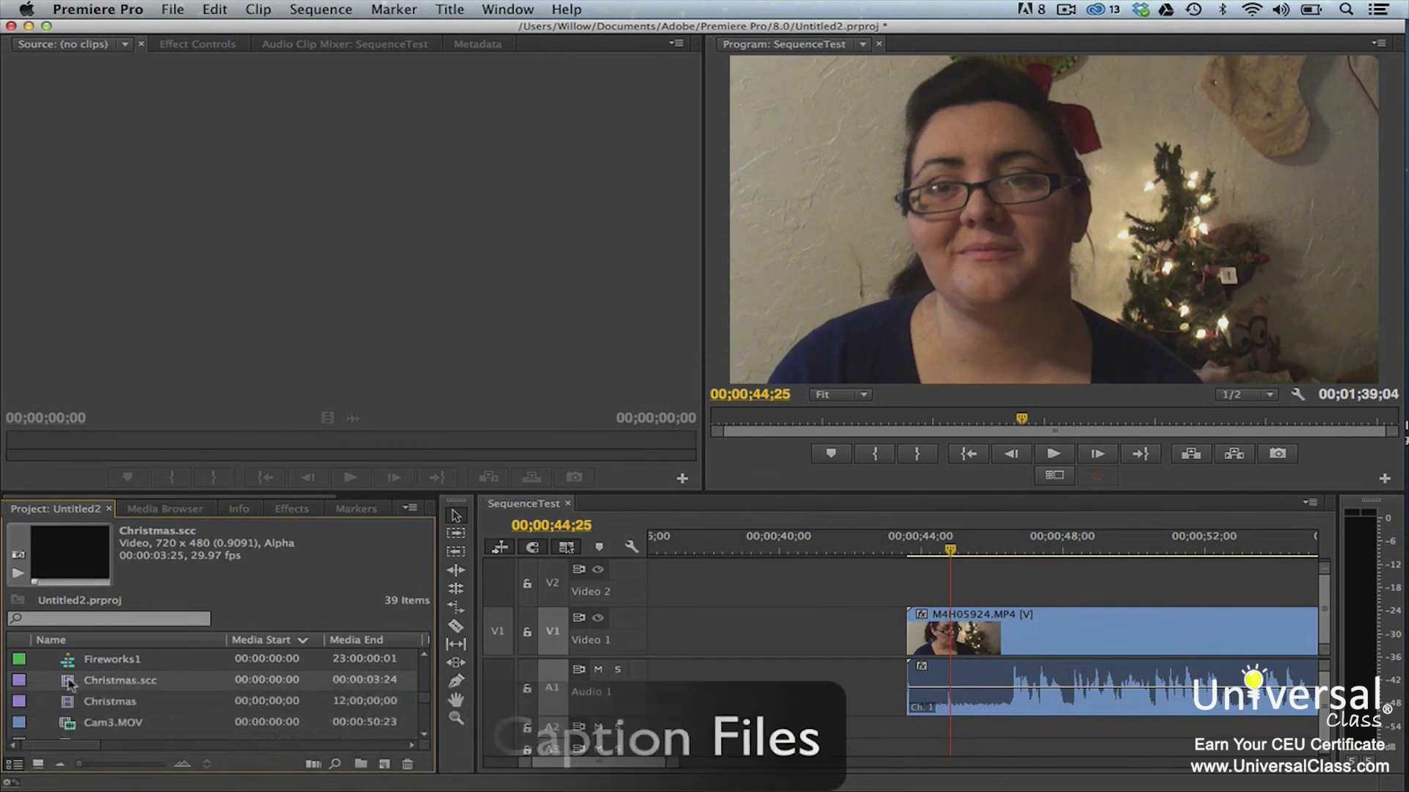
Step: Place Christmas.scc on Video 2 above the start of M4H05924.MP4, open its captions, and move the playhead to 00;00;44;23
drag(69, 684, 923, 576)
double_click(923, 576)
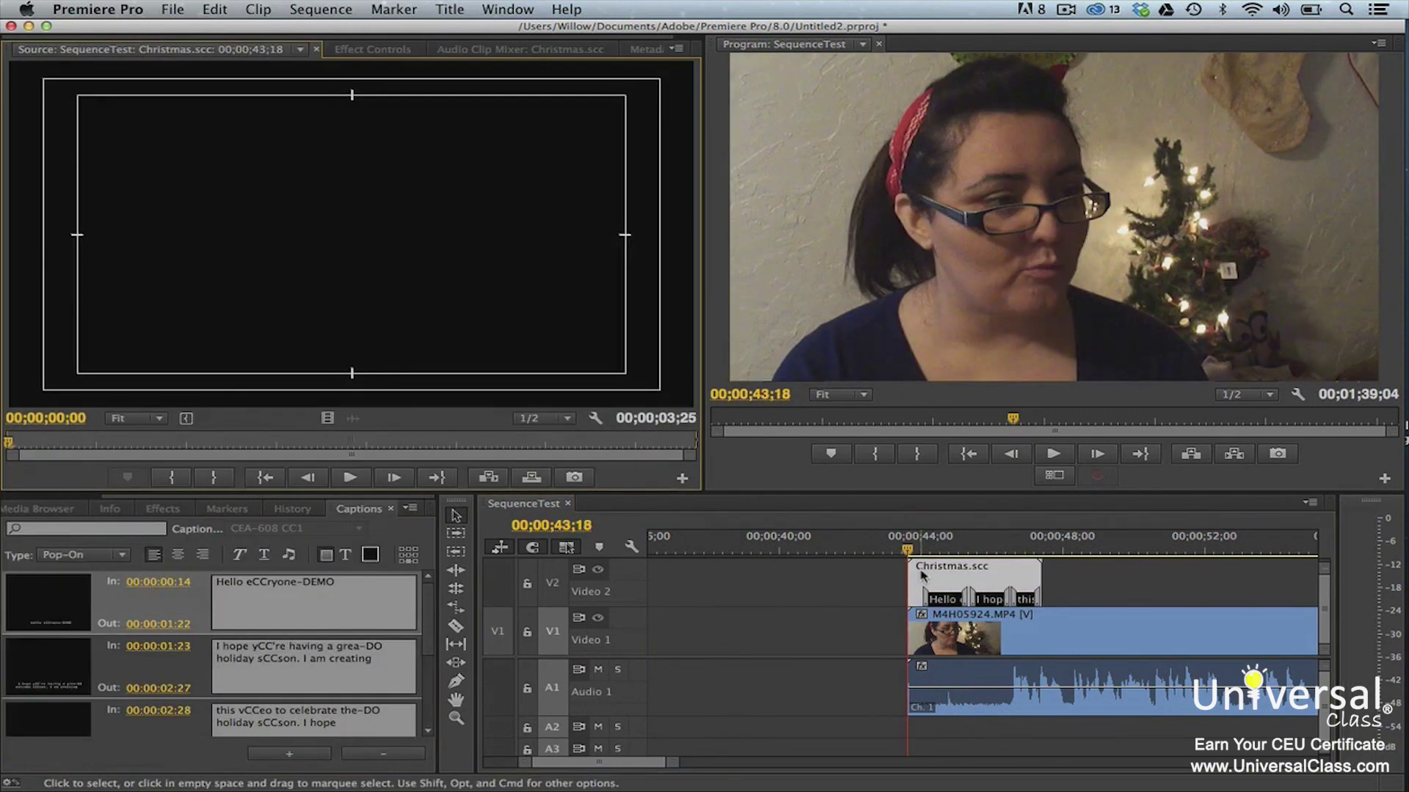
click(920, 549)
drag(921, 549, 948, 548)
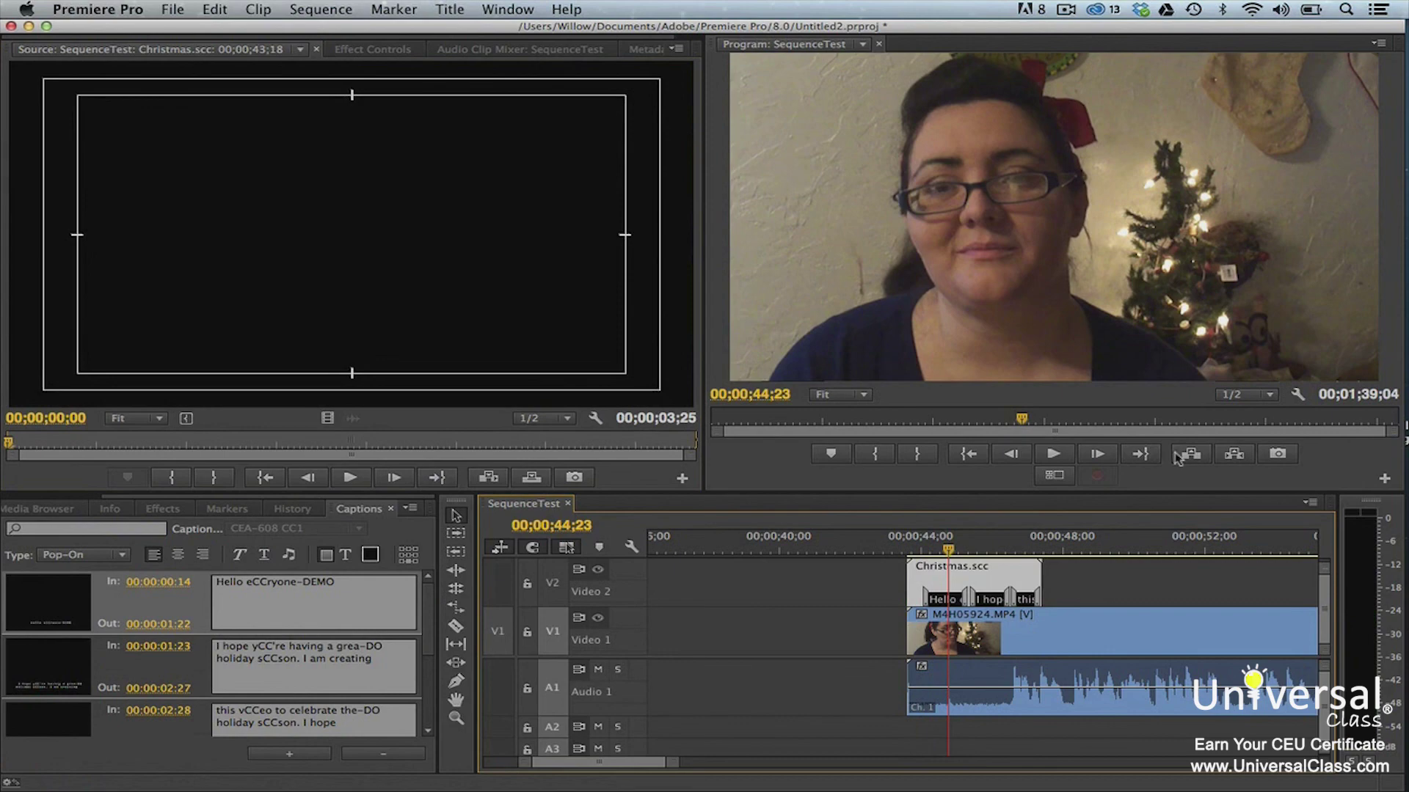
Step: Set the Program monitor's closed captioning display to the CEA-608 standard and stream CC1
click(1298, 395)
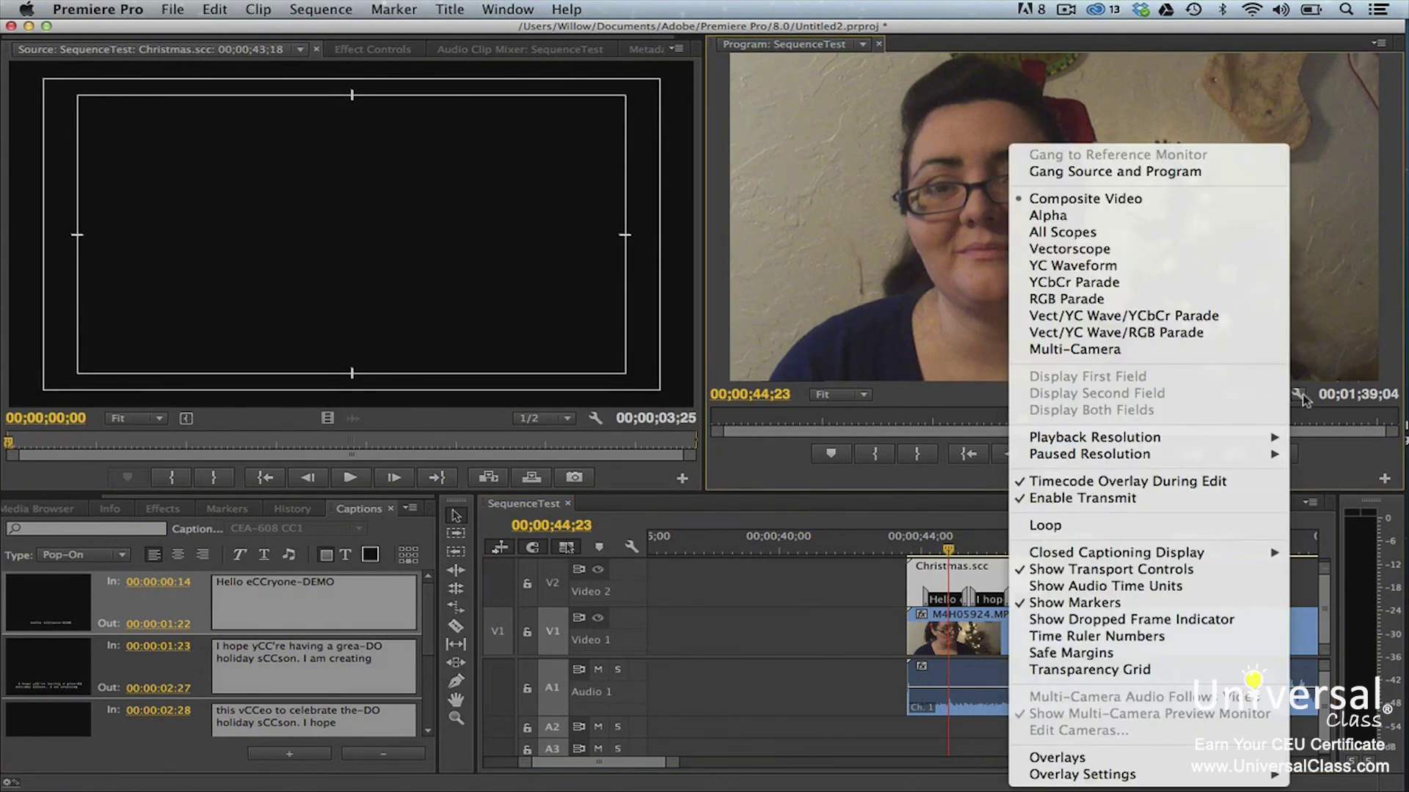
mouse_move(1257, 556)
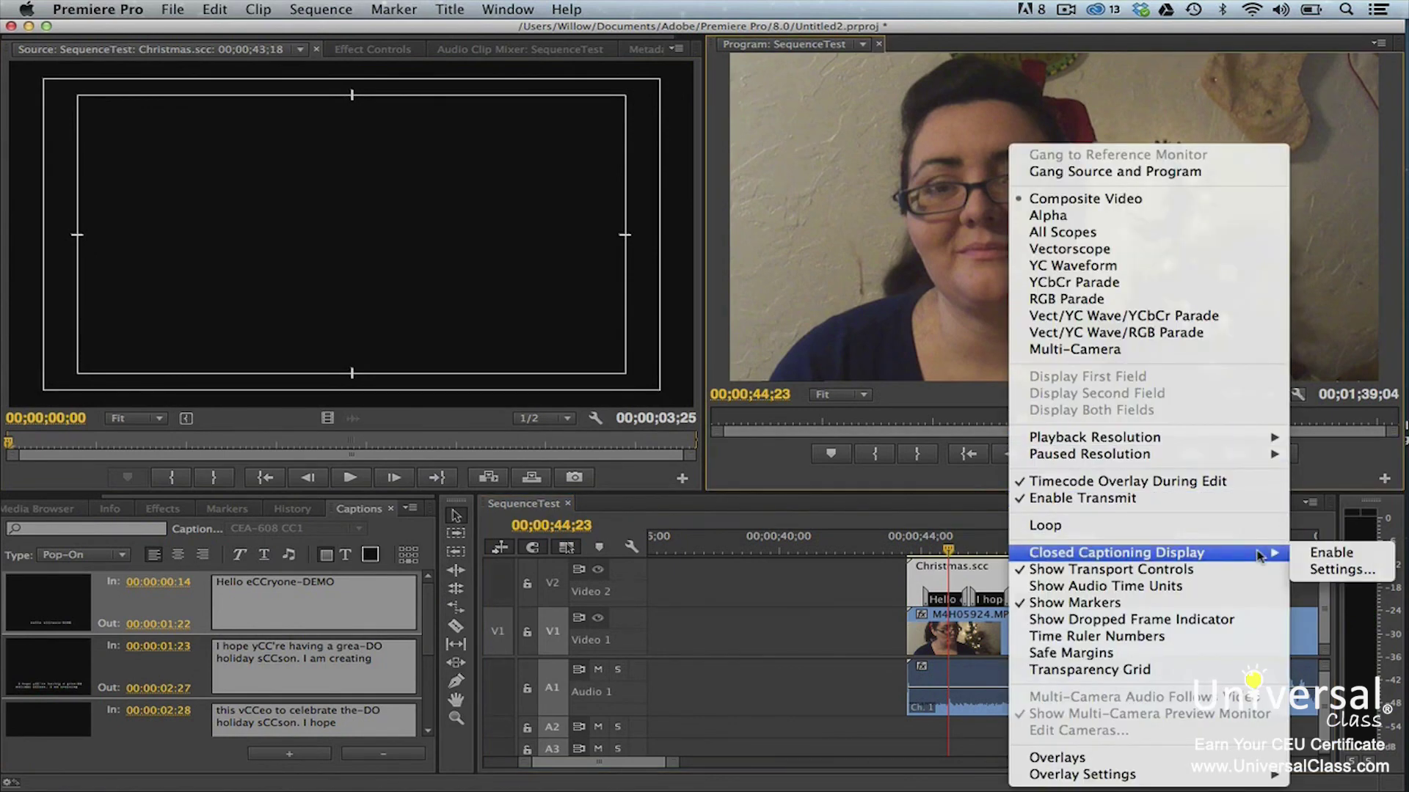
click(1321, 570)
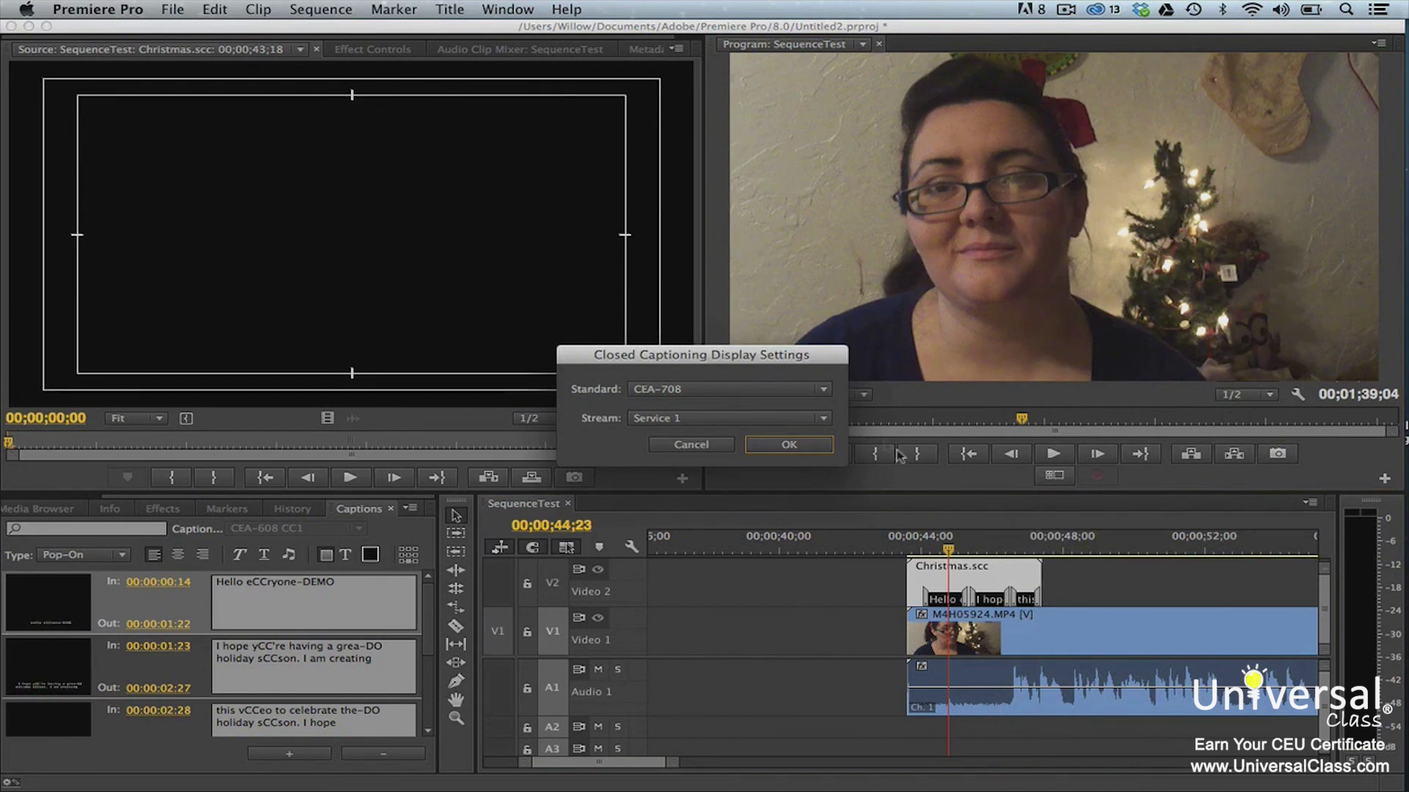
click(824, 391)
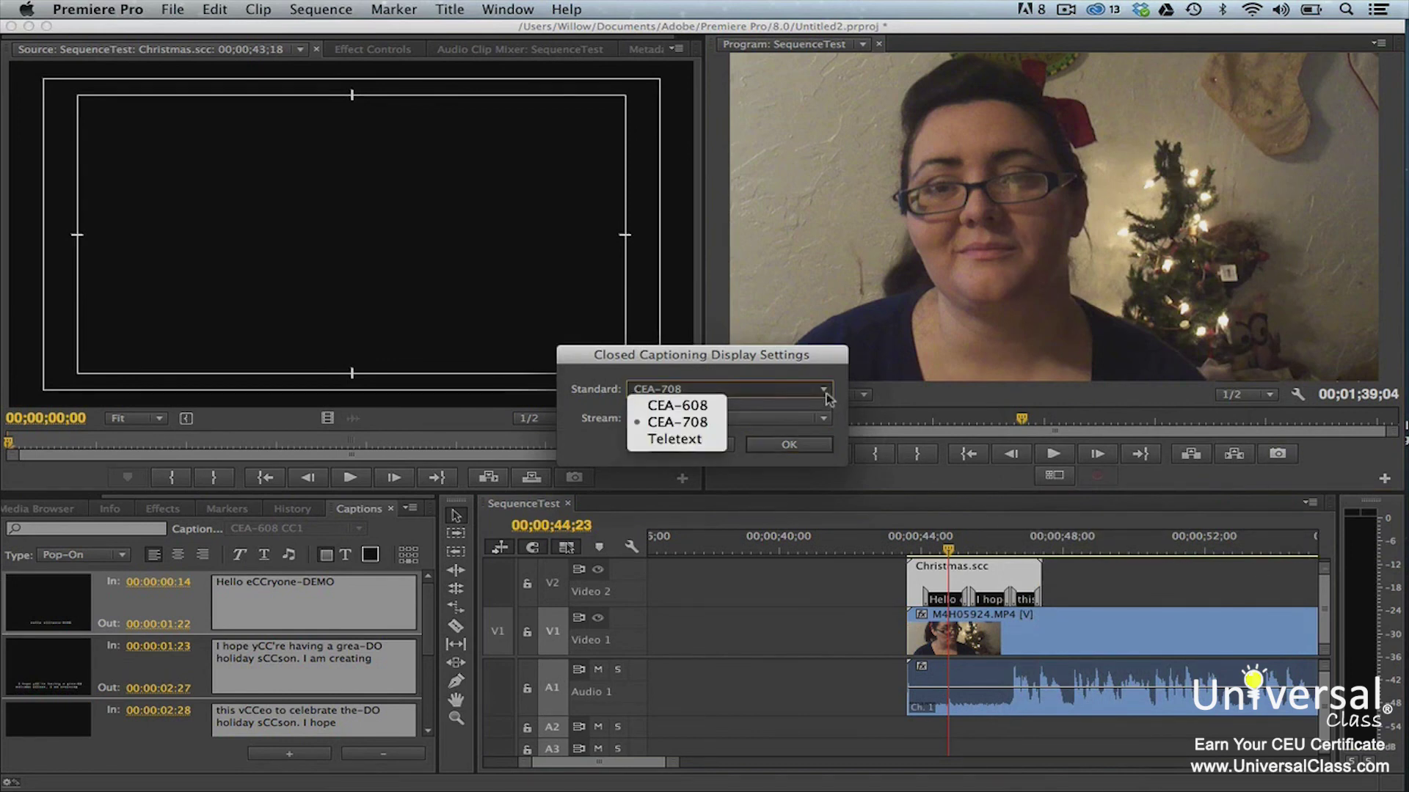
click(708, 406)
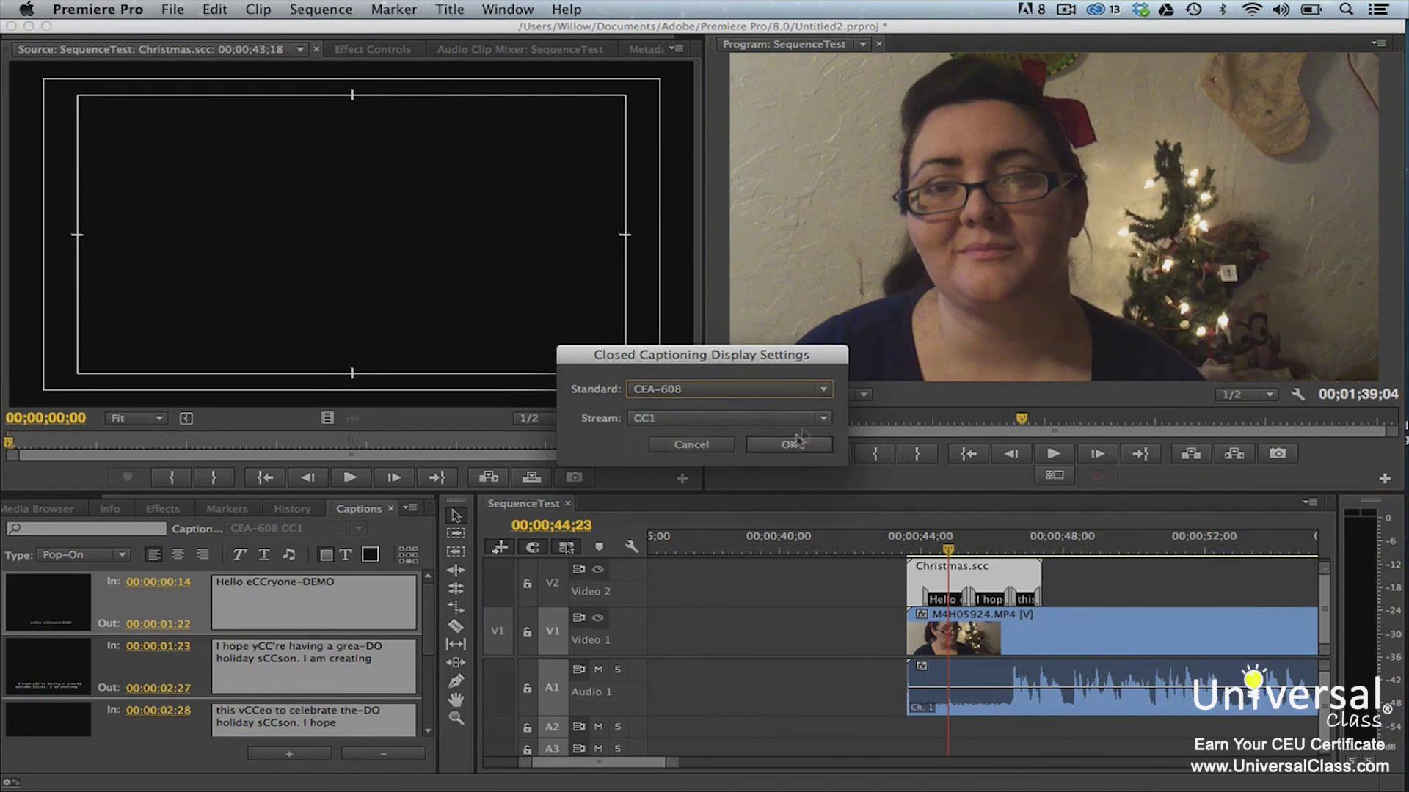
click(824, 418)
click(663, 435)
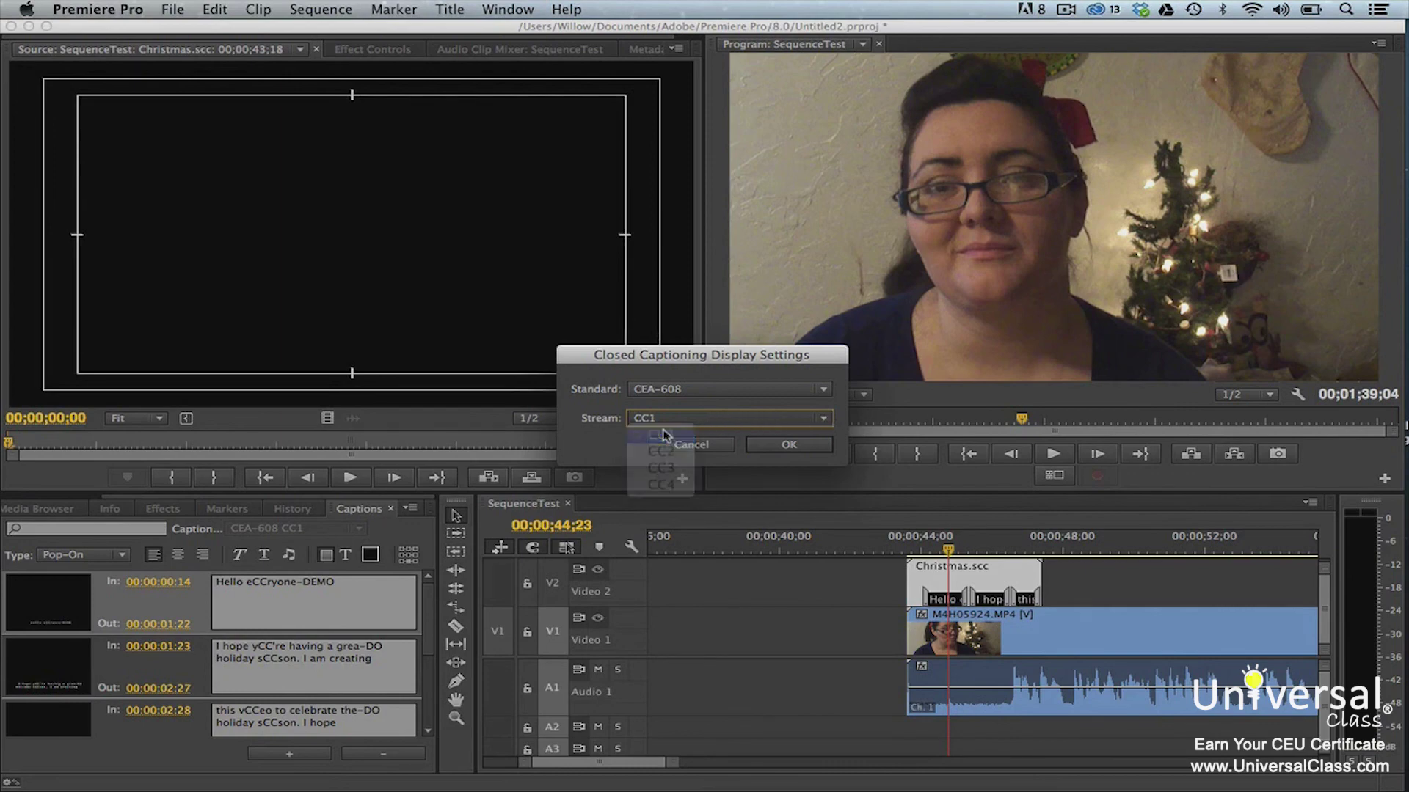
click(777, 446)
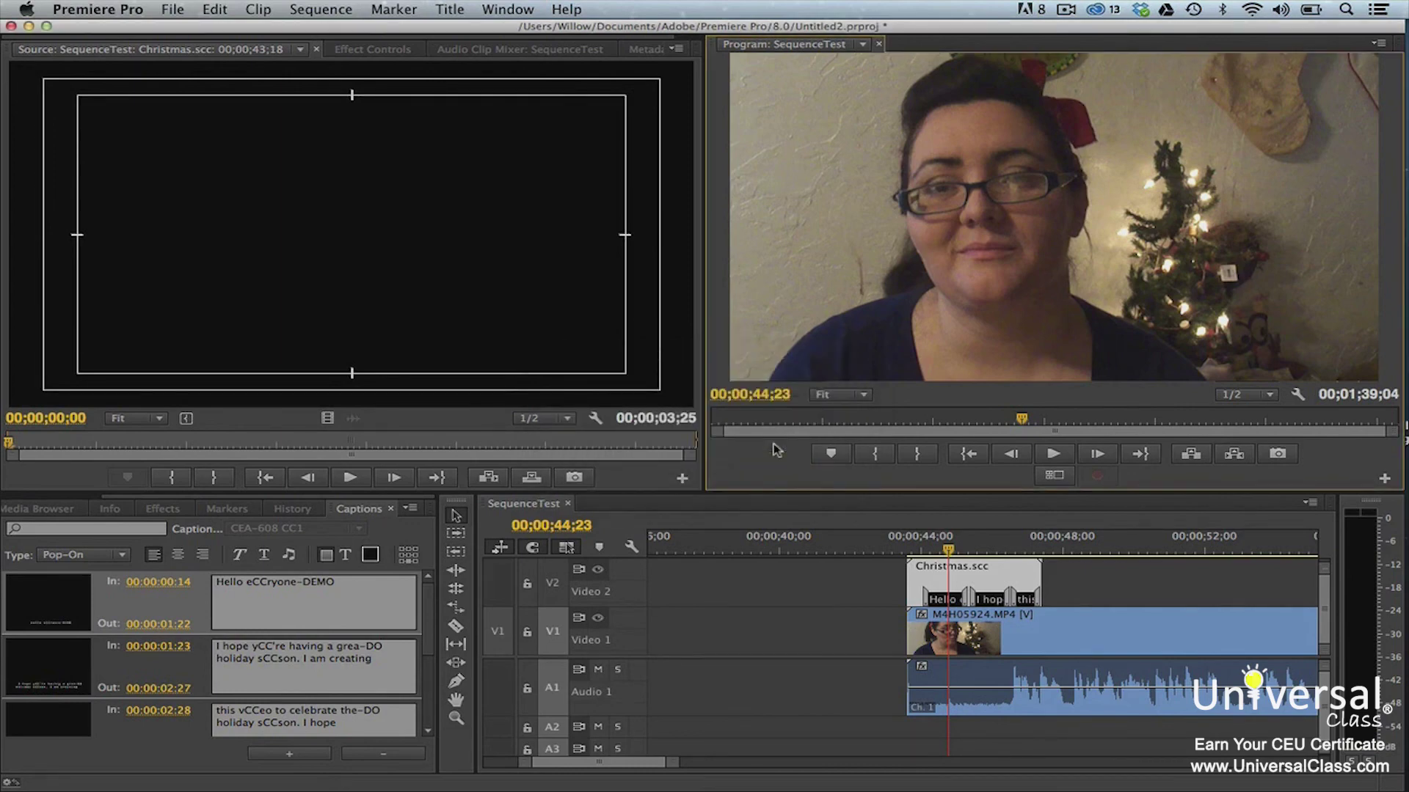
Step: Enable the closed captioning display in the Program monitor
click(1297, 395)
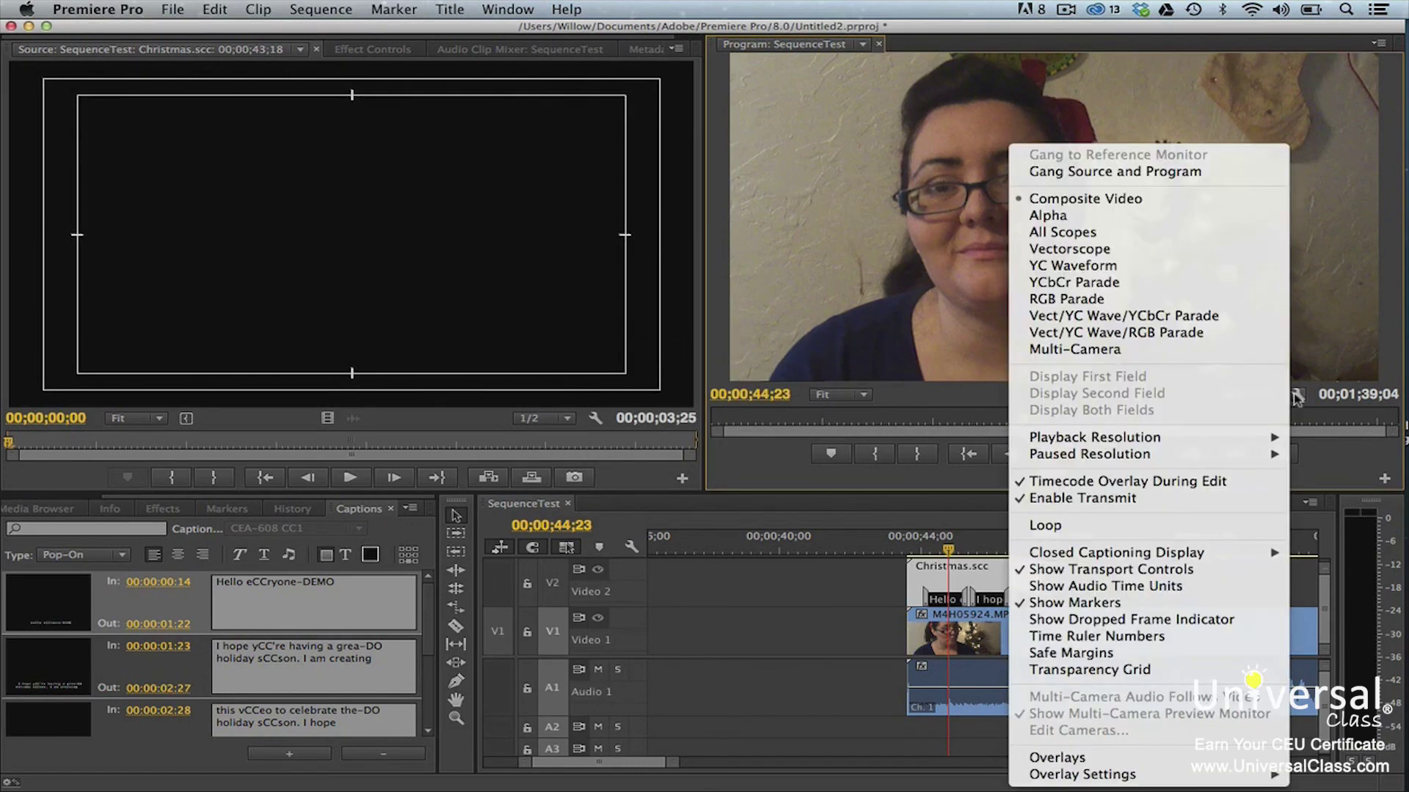
mouse_move(1219, 553)
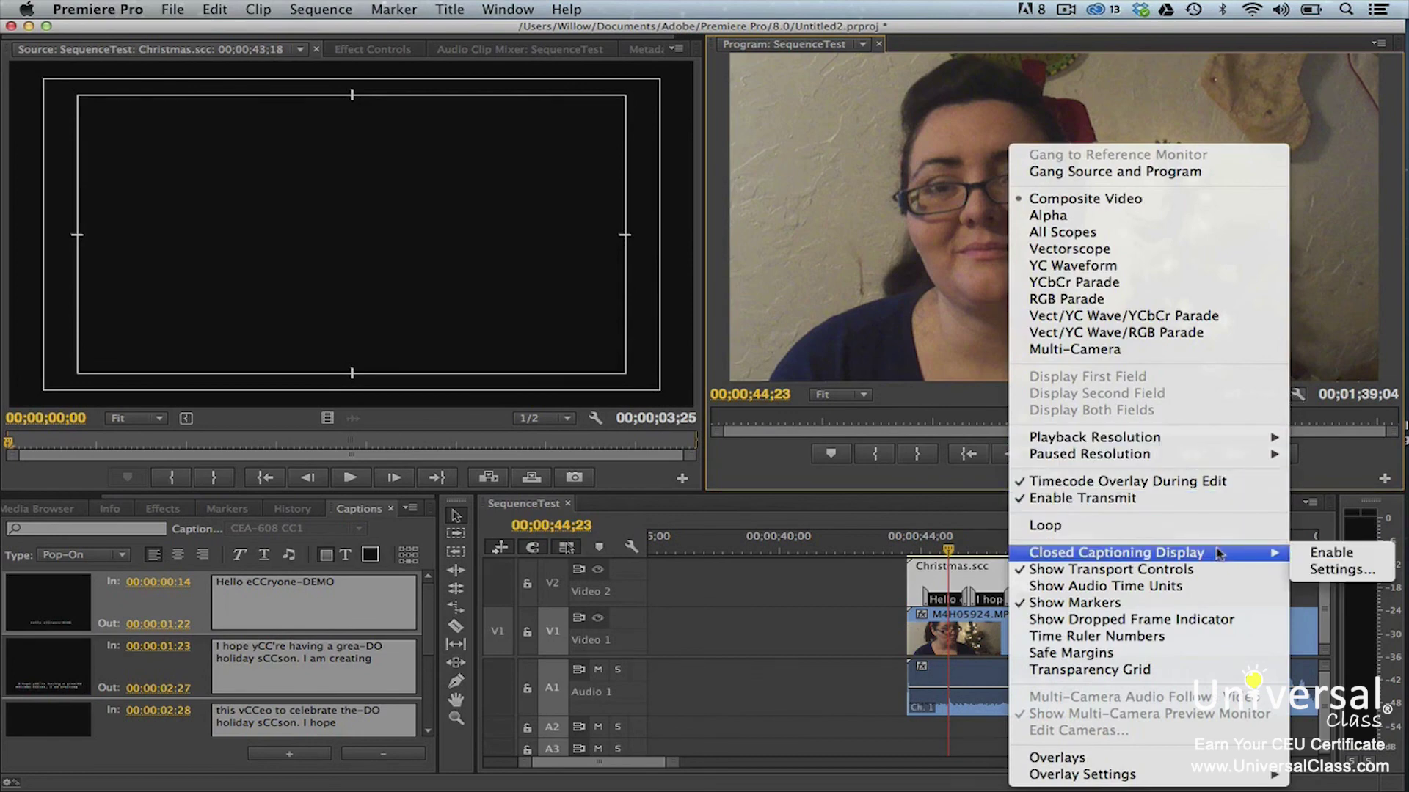
click(1319, 552)
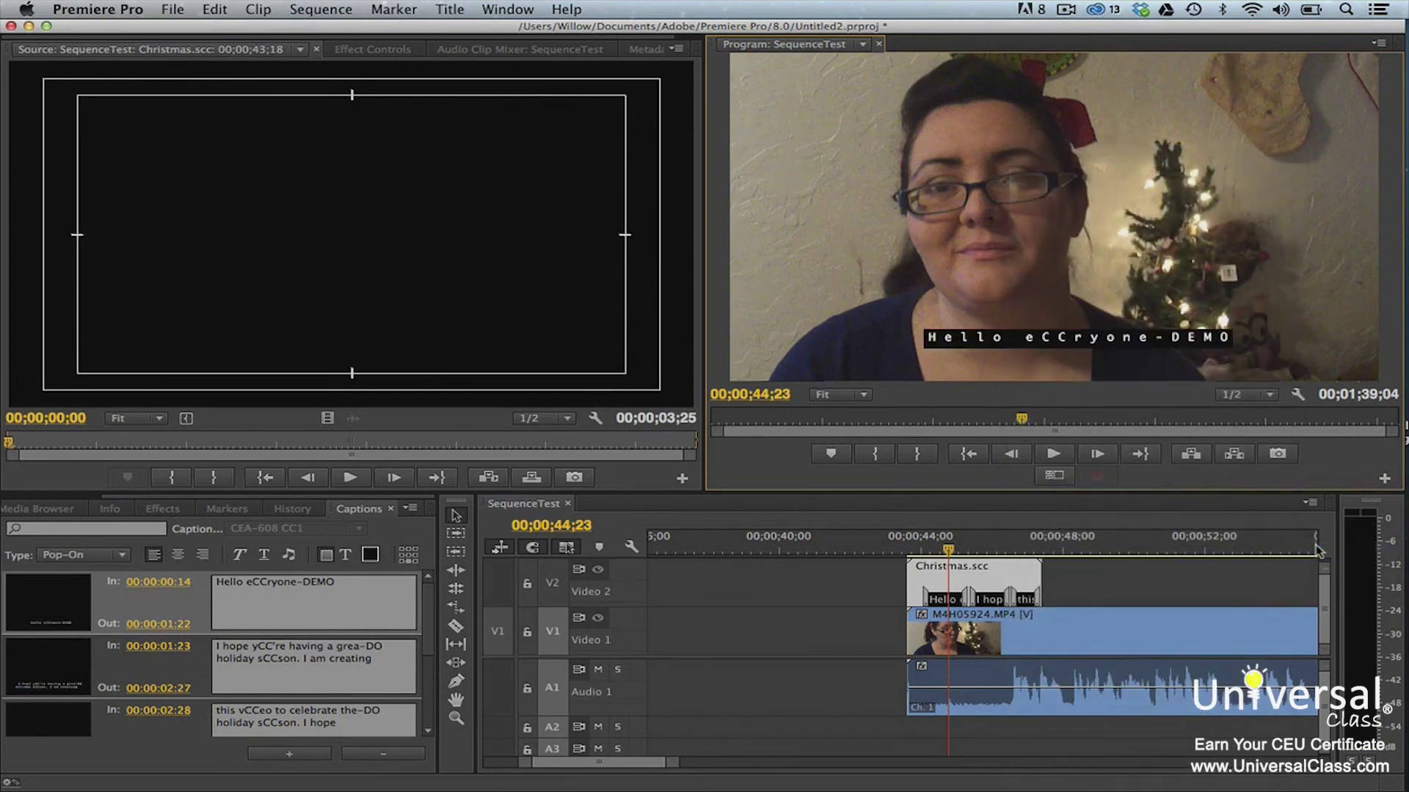
click(1318, 553)
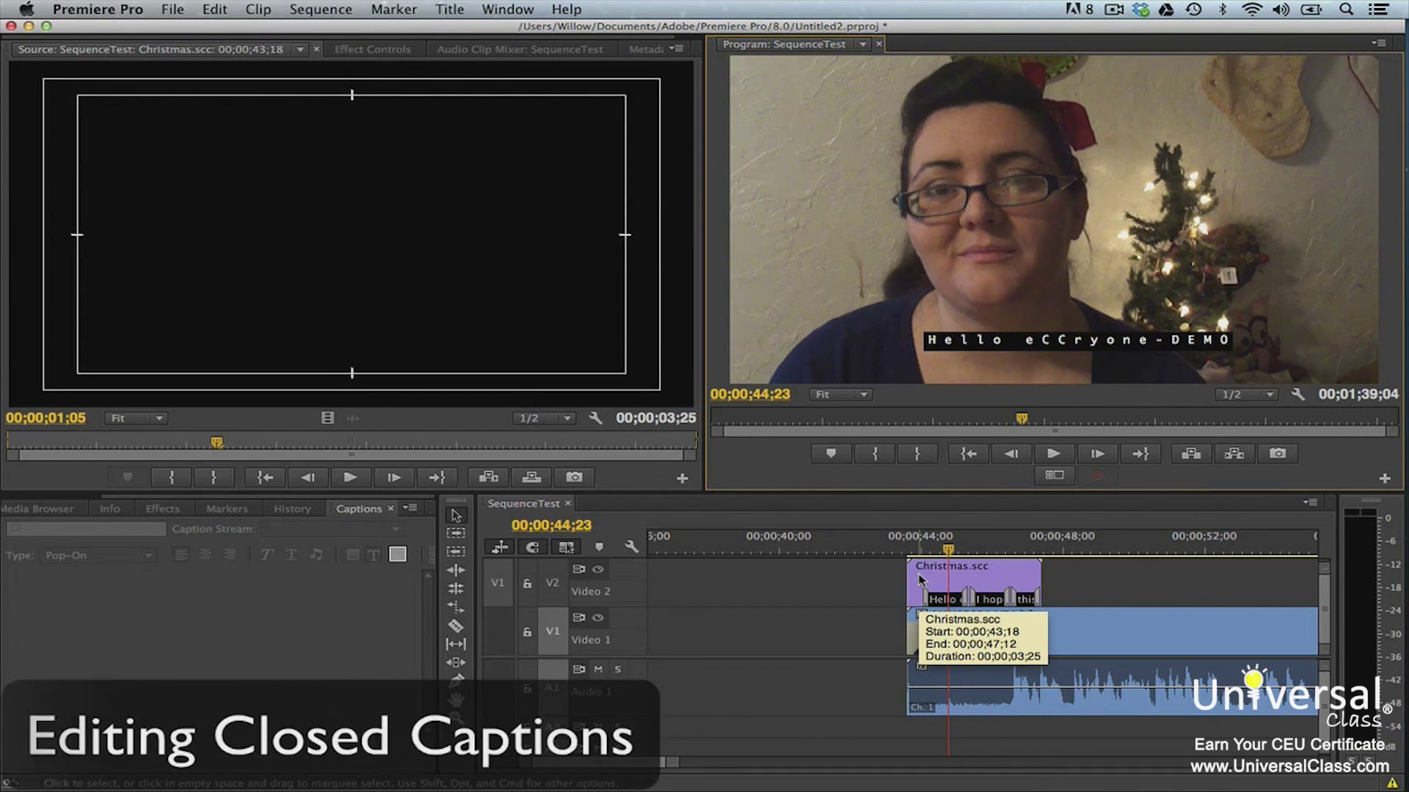
Step: Correct the first caption of the Christmas.scc clip to read "Hello everyone."
click(919, 579)
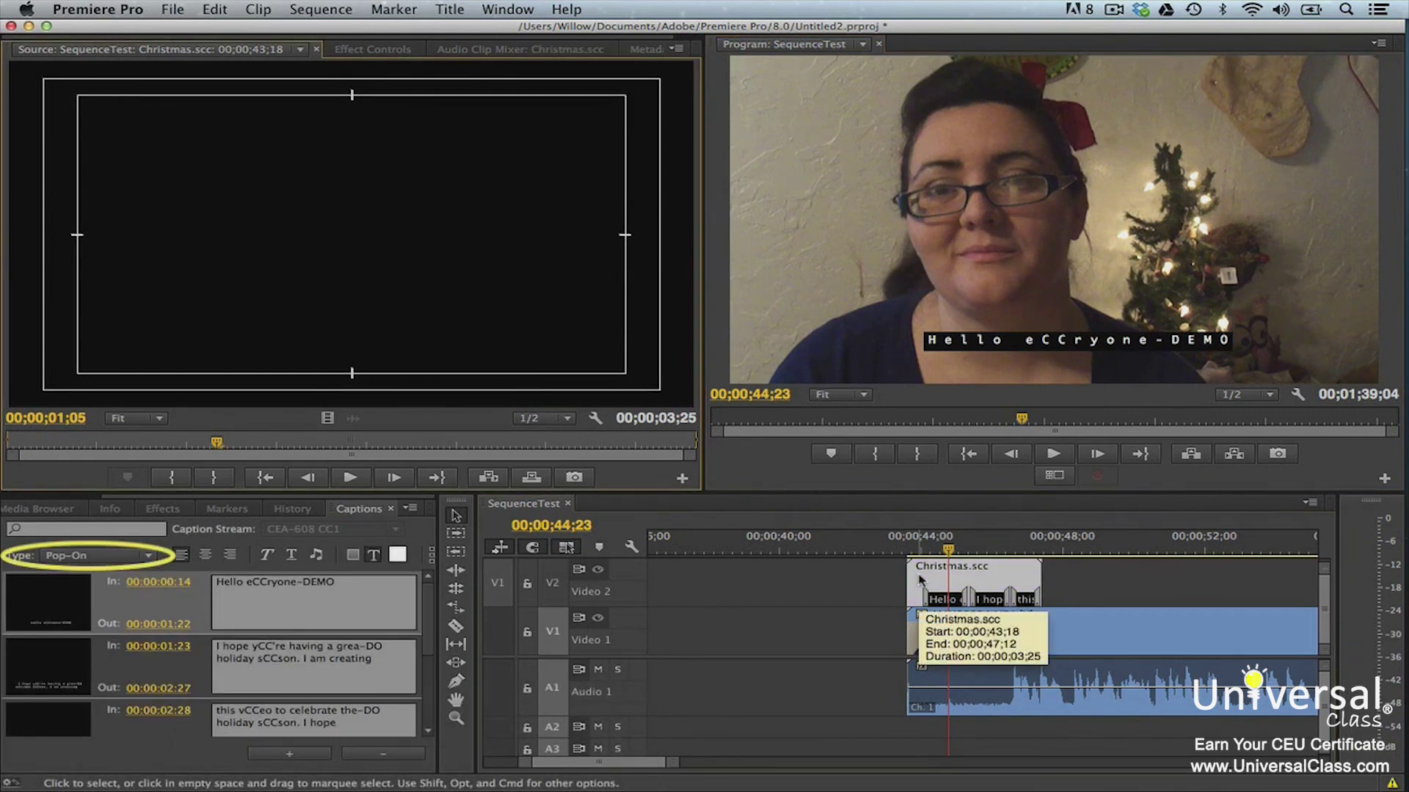
drag(334, 582, 258, 587)
key(BackSpace)
key(BackSpace)
text(veryone.)
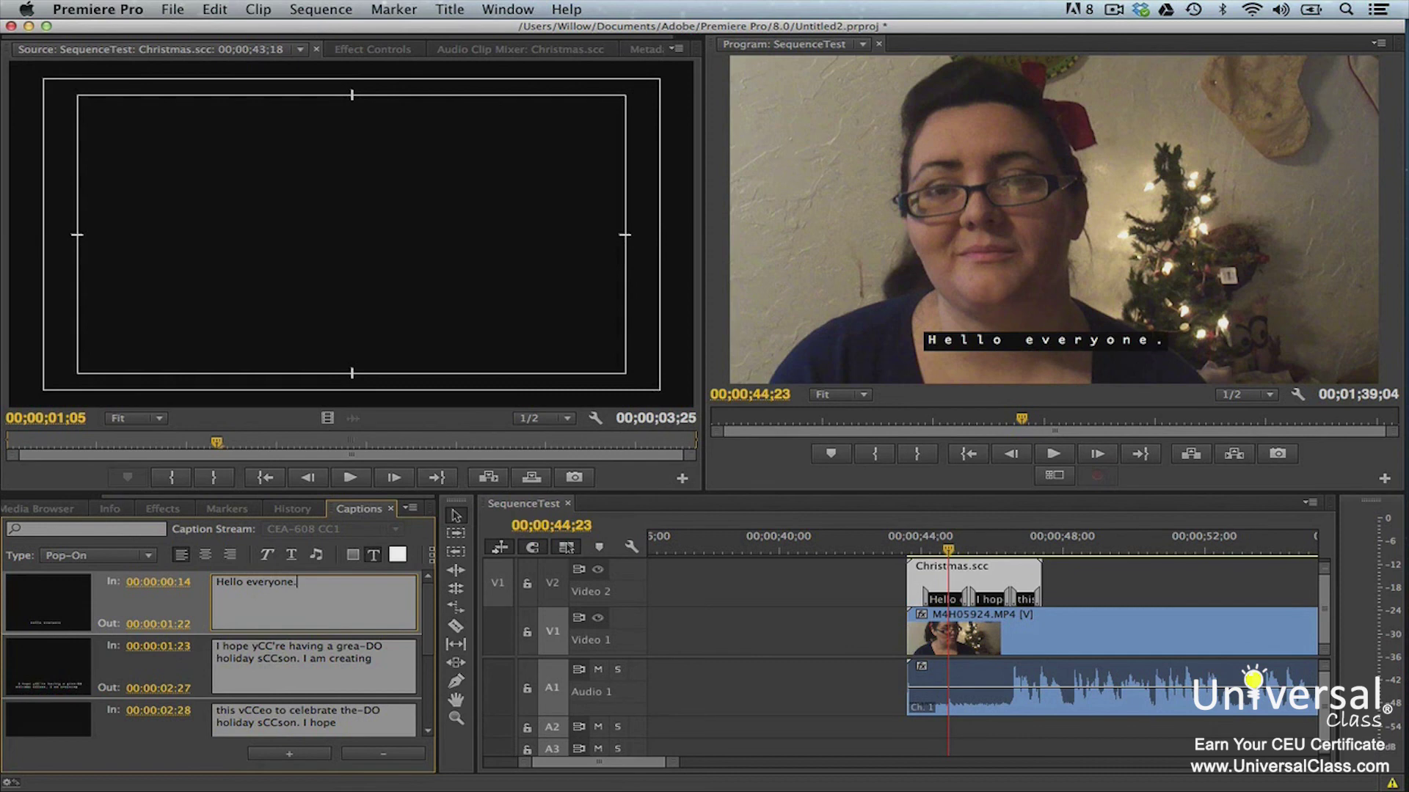
Step: Correct the second caption to read "I hope you're having a great holiday season. I am creating"
click(261, 650)
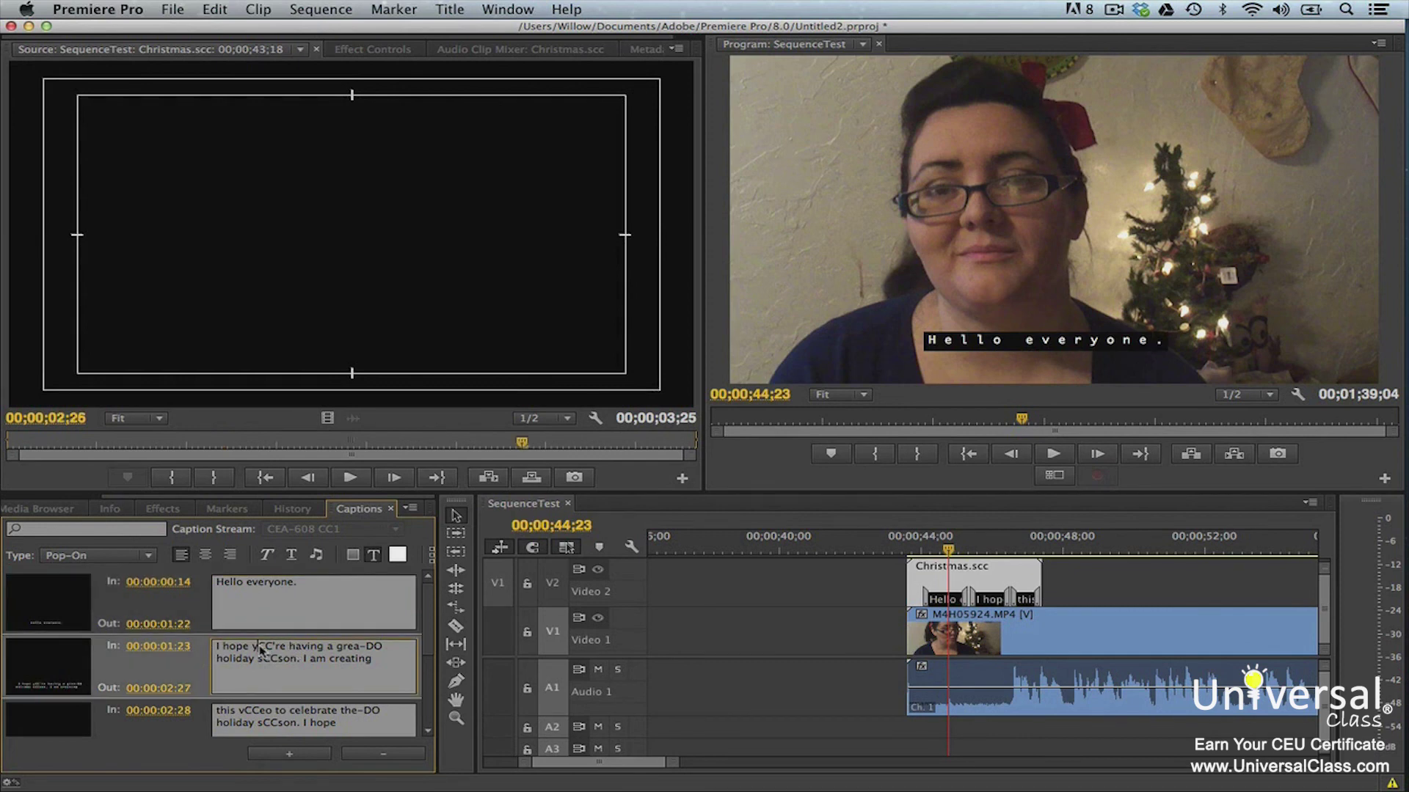
drag(262, 650, 275, 650)
text(ou)
click(383, 646)
key(BackSpace)
key(BackSpace)
key(BackSpace)
key(BackSpace)
text(at)
click(277, 660)
key(BackSpace)
key(BackSpace)
text(ea)
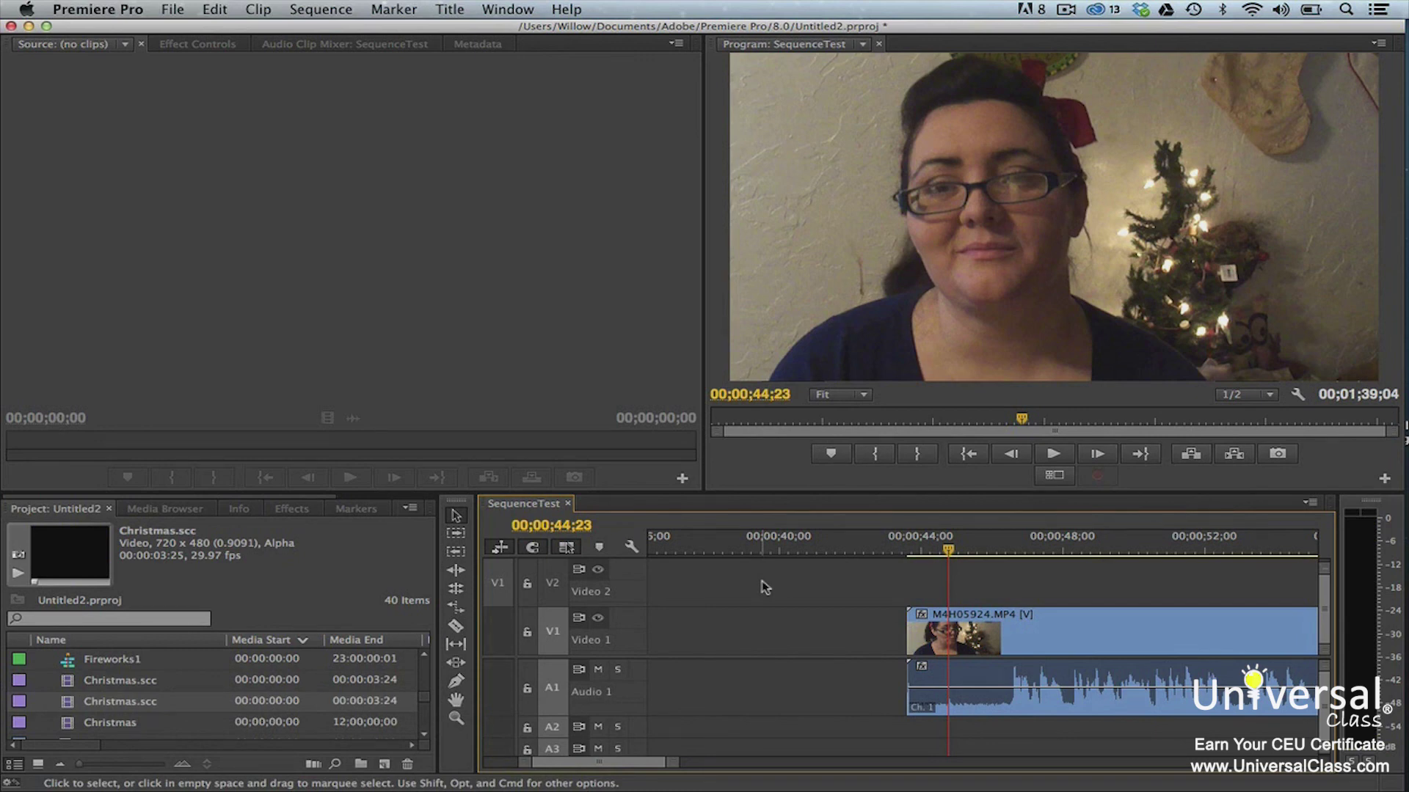
Step: Create a 1280 × 720, 29.97fps Drop-Frame closed captions item using CEA-708 and Service 1, and open it for caption editing
click(384, 764)
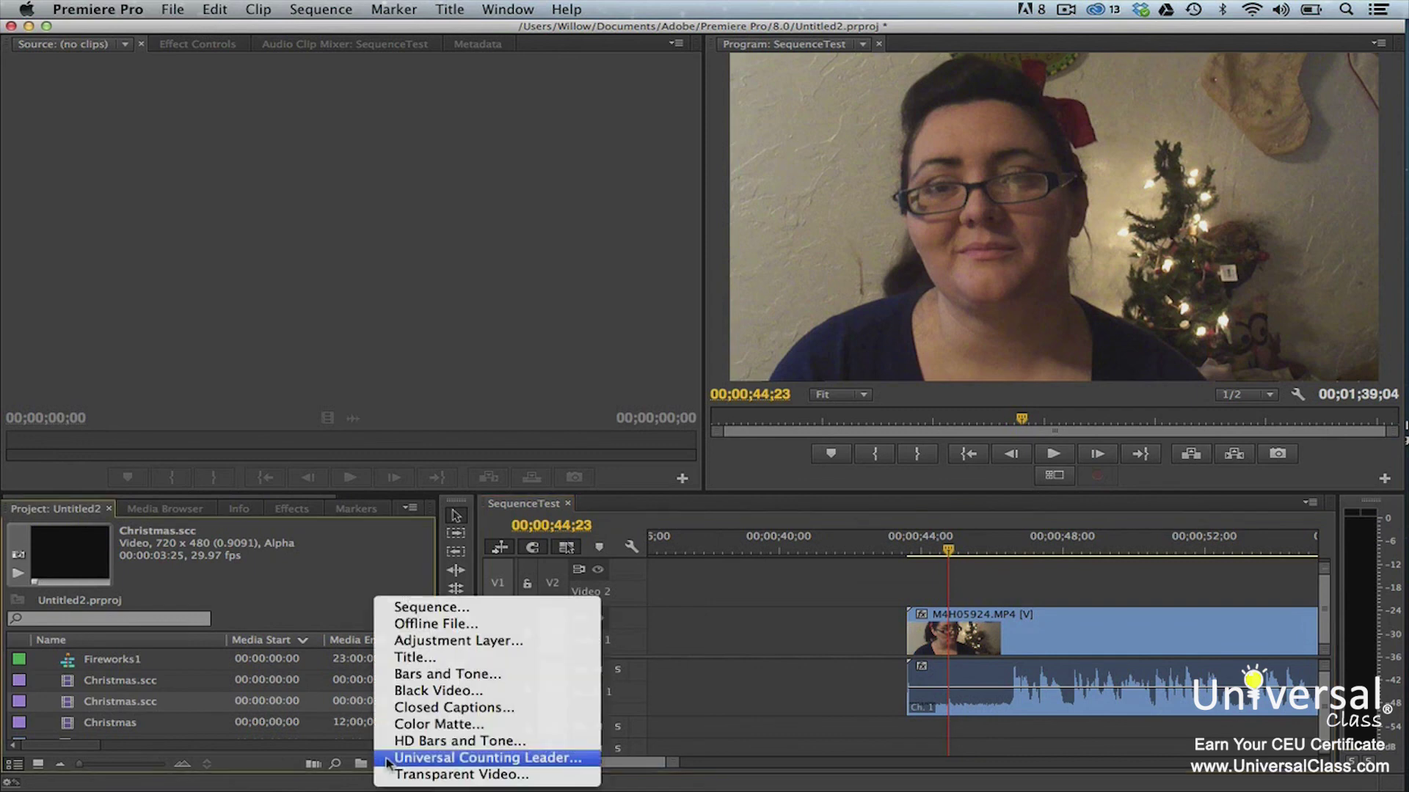
click(403, 708)
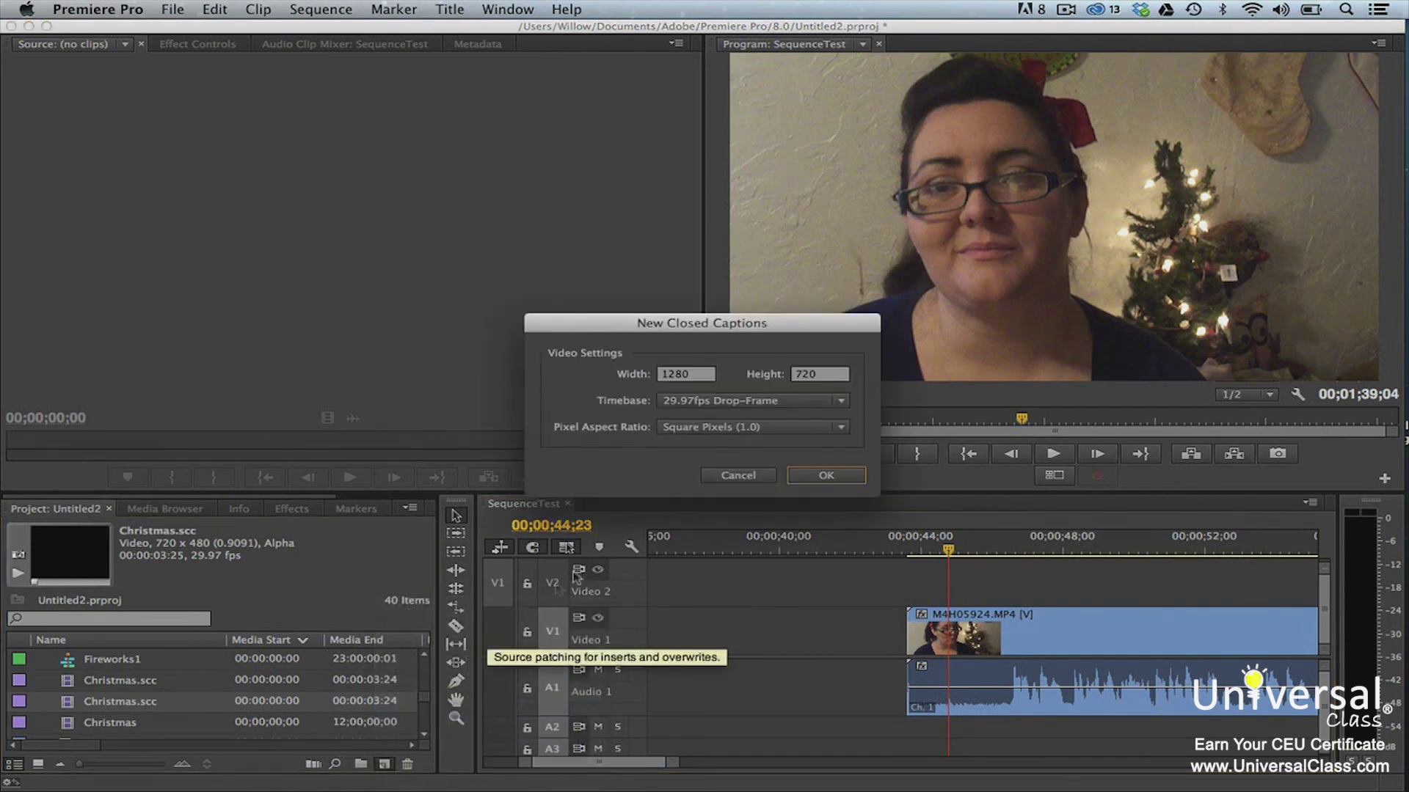
click(801, 478)
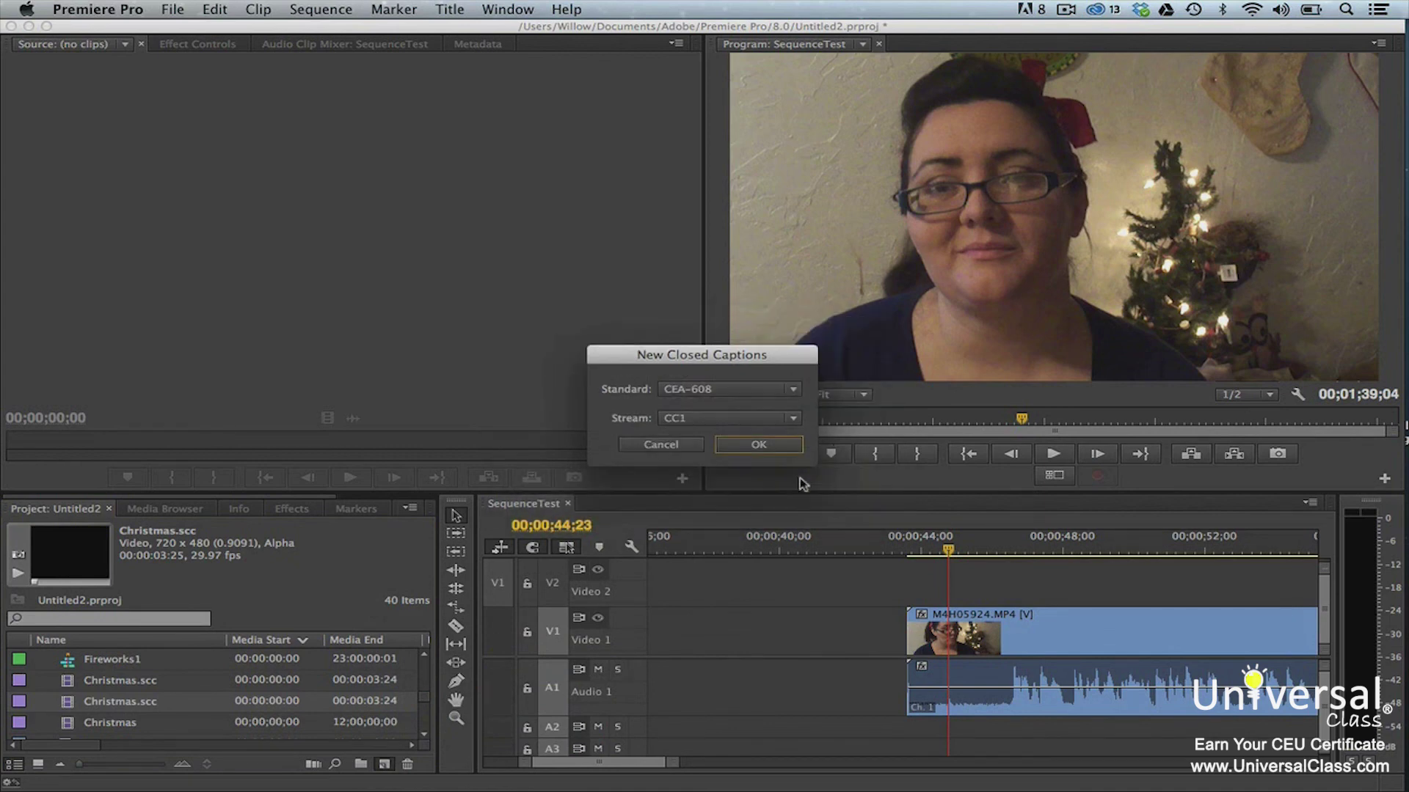
click(793, 391)
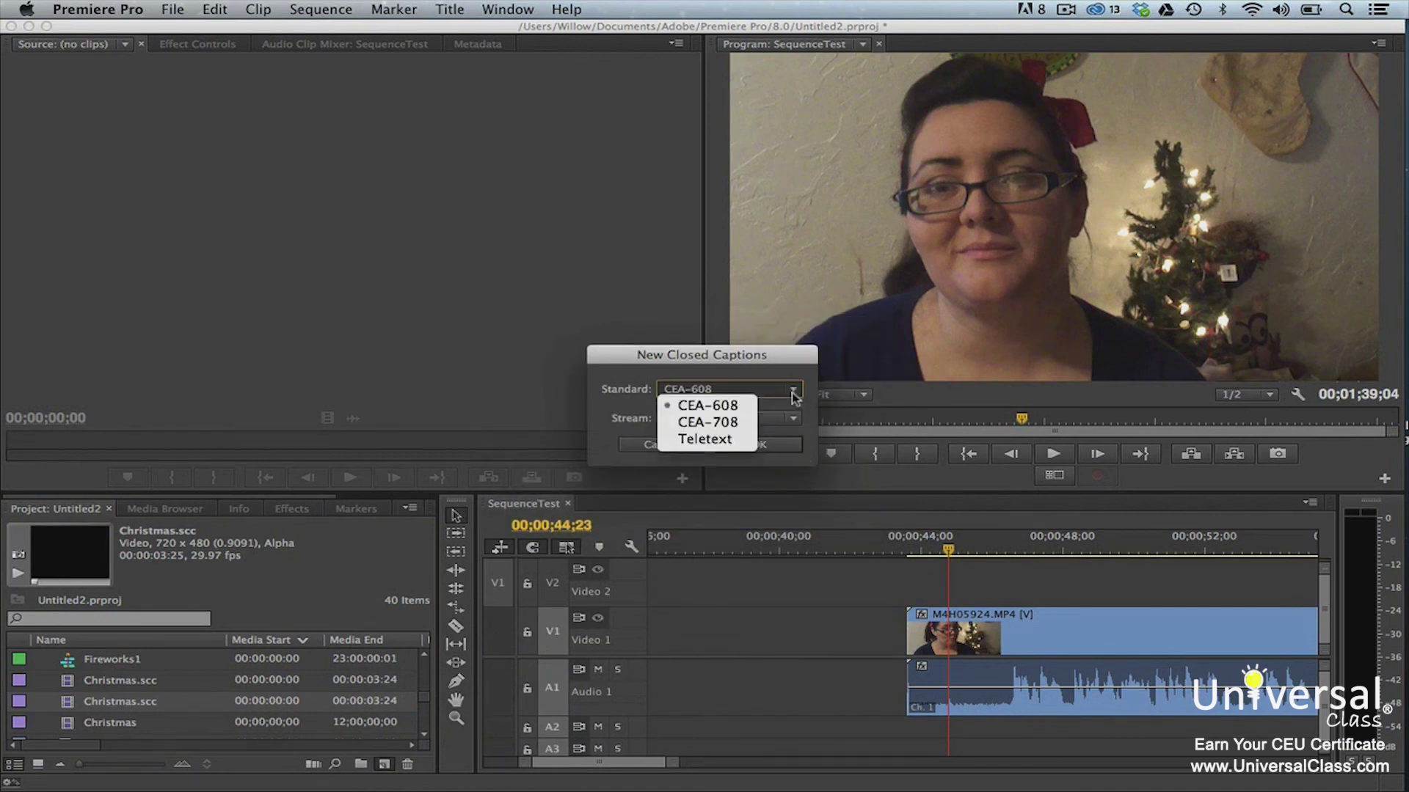
click(738, 421)
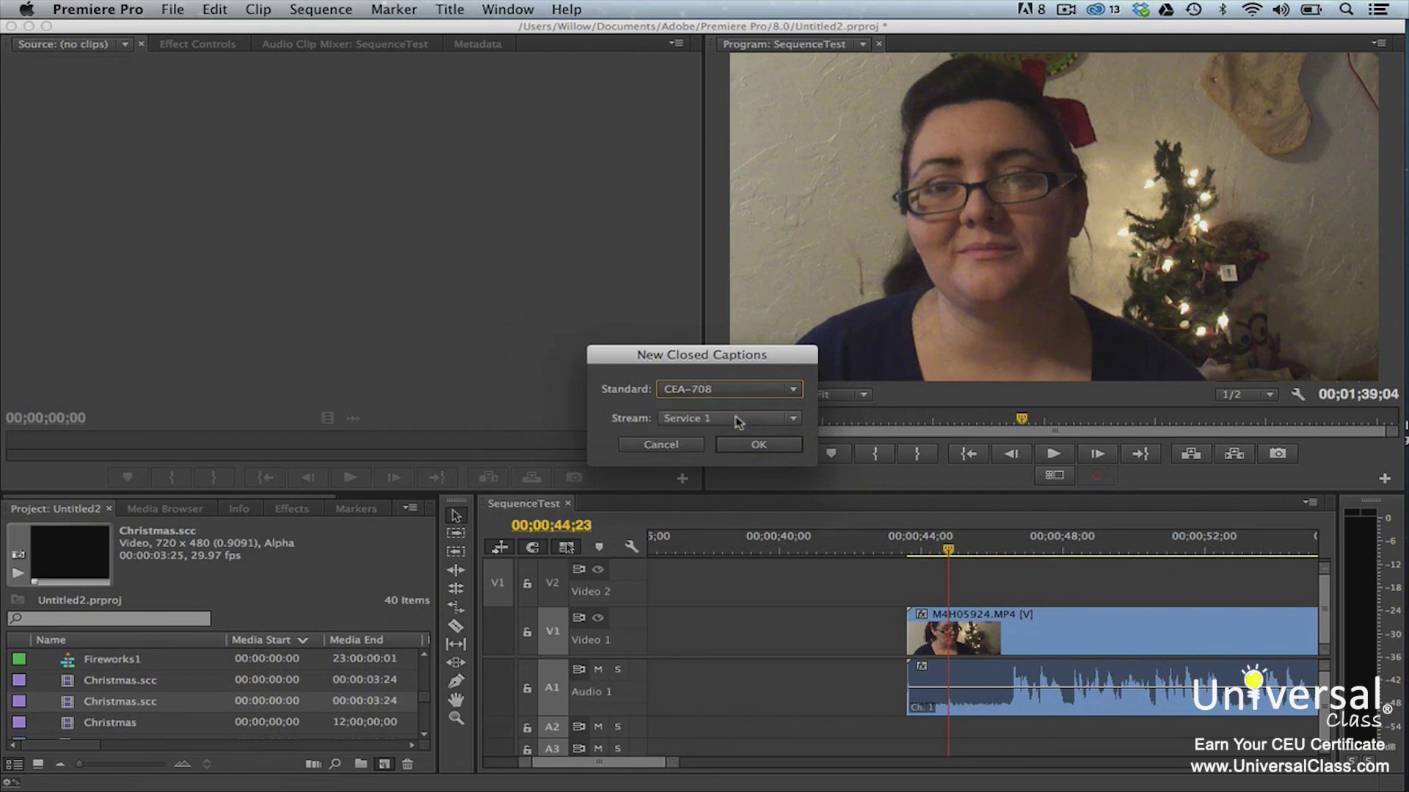
click(759, 444)
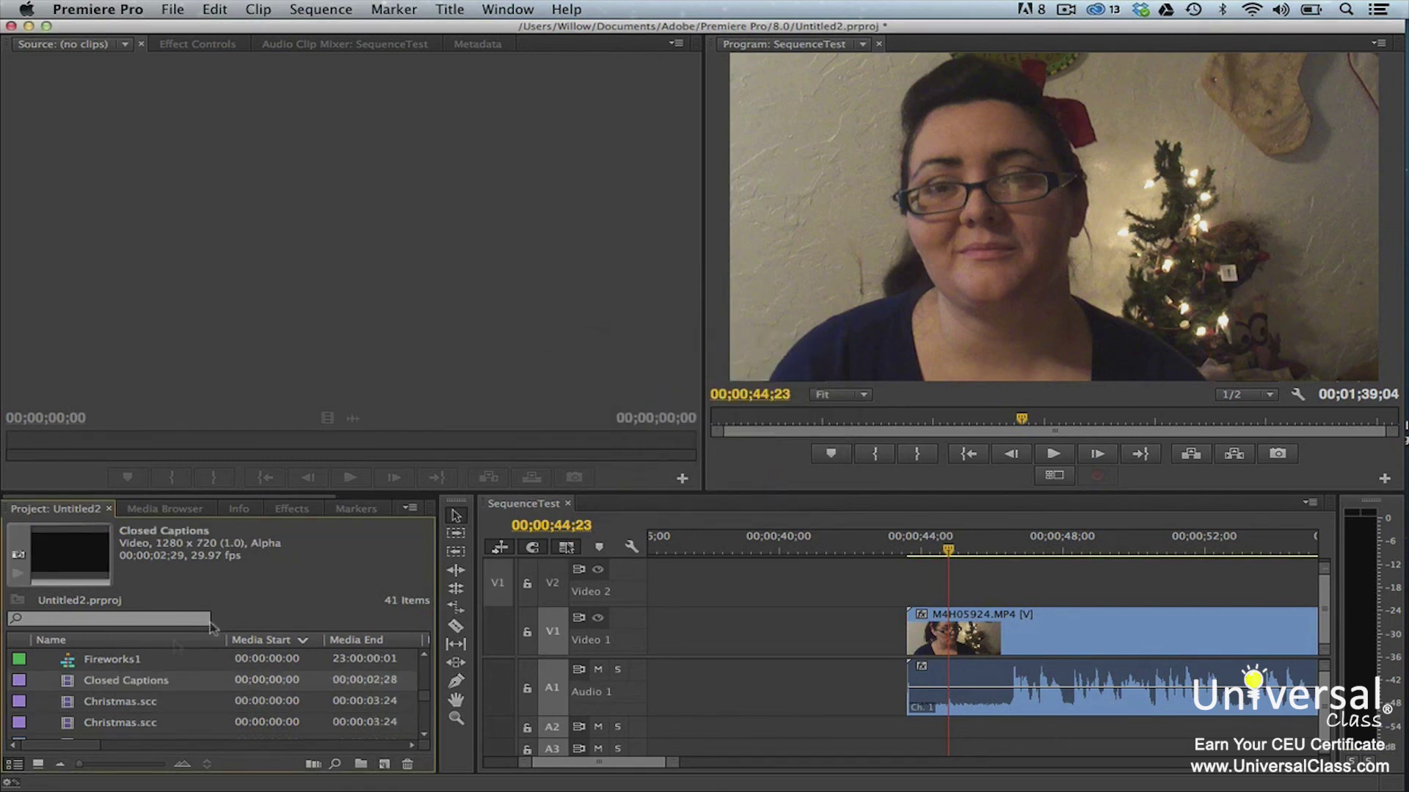
double_click(69, 682)
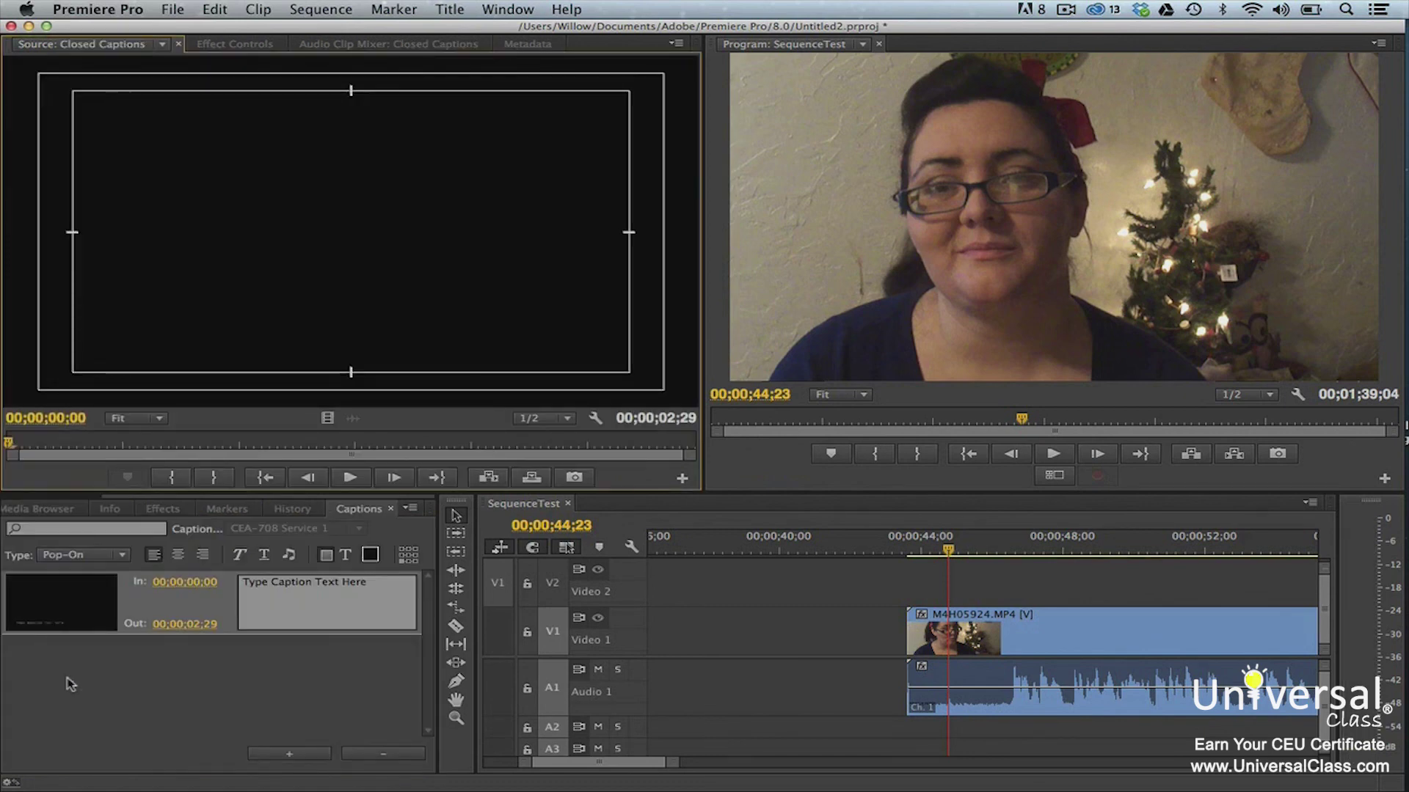